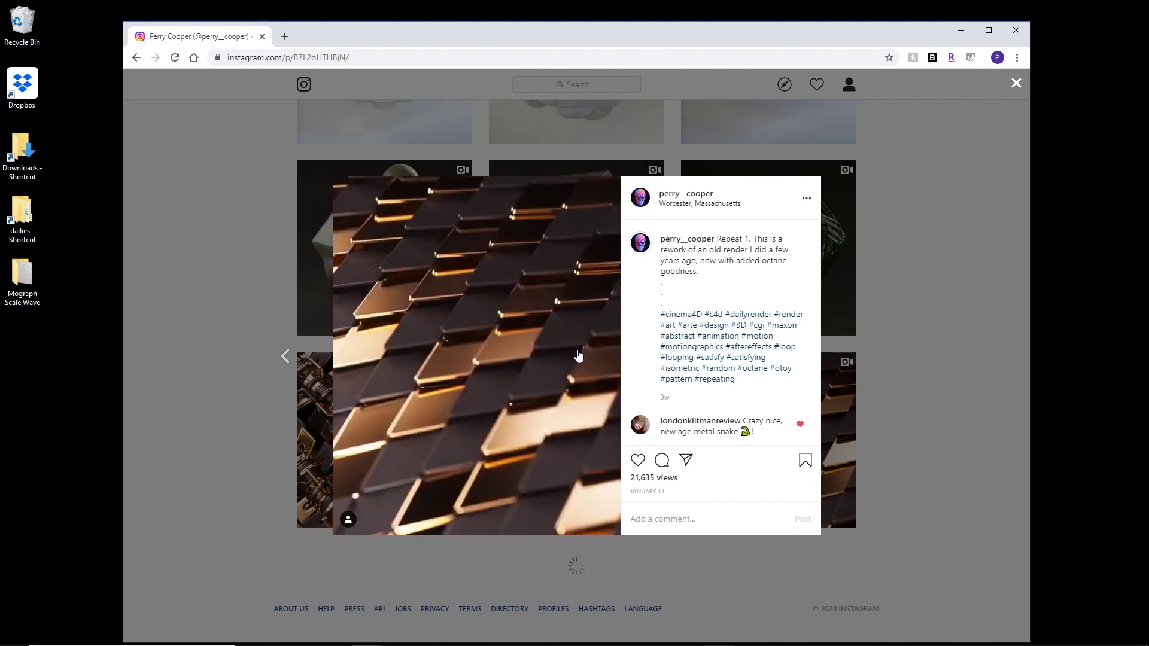
Minimize the Chrome window showing the reference render post
left_click(960, 31)
Dock the Octane Live Viewer beside the perspective viewport and start rendering the diamond-tile wave
left_click(601, 634)
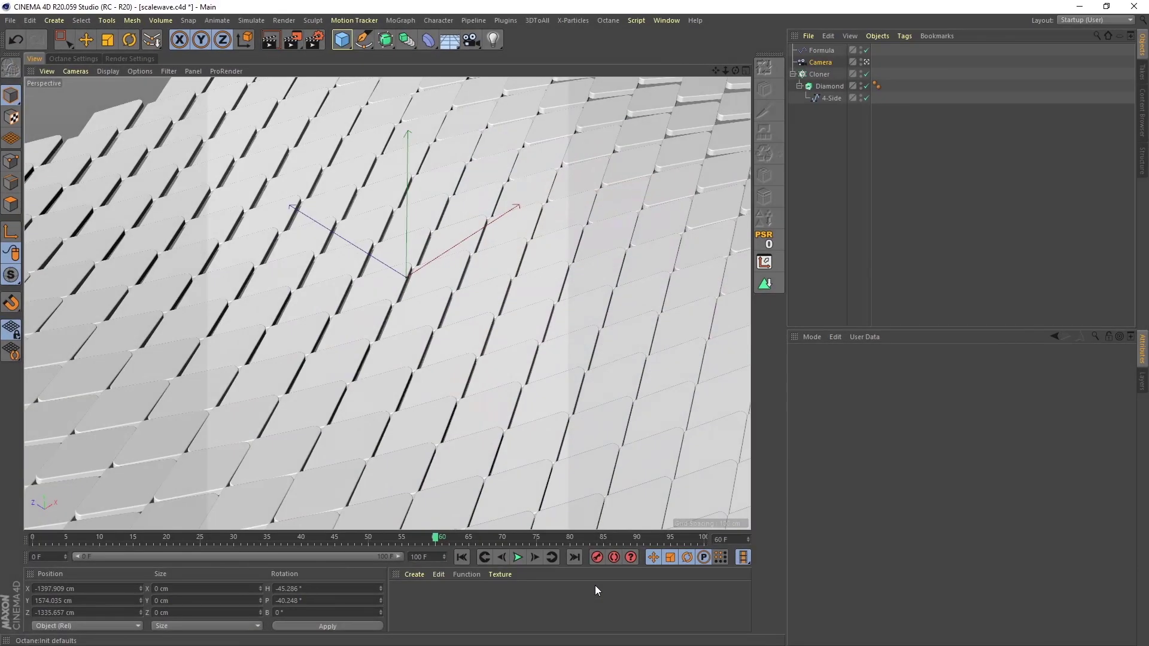
left_click_drag(408, 536, 415, 496)
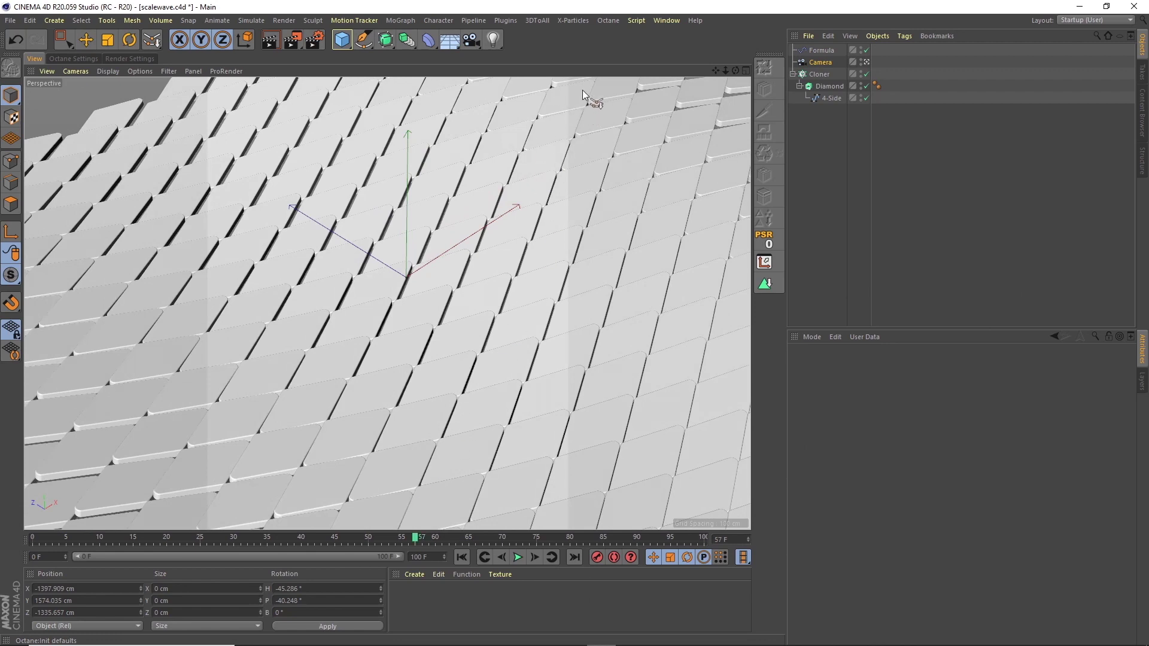
left_click(612, 24)
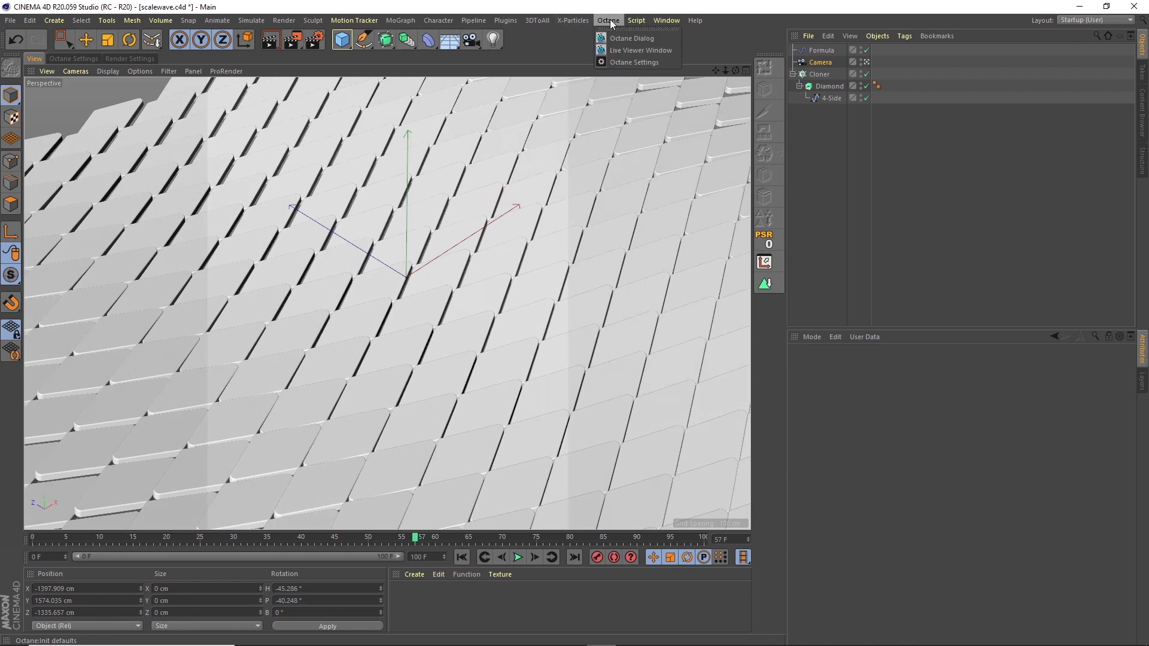
left_click(620, 50)
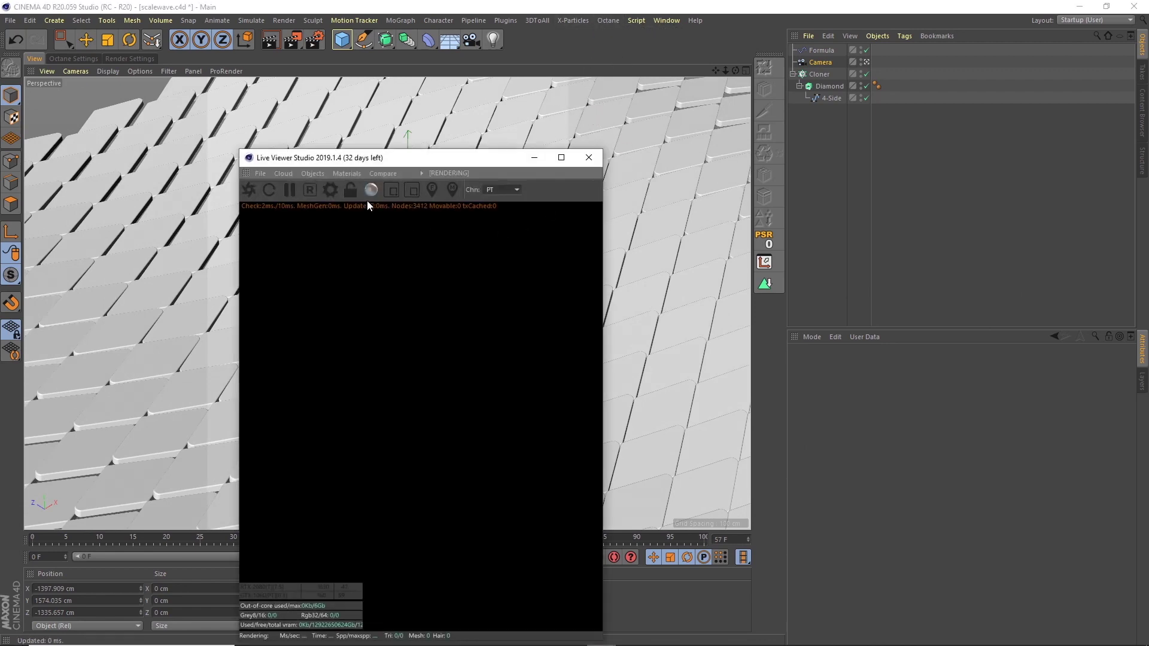
left_click(728, 151)
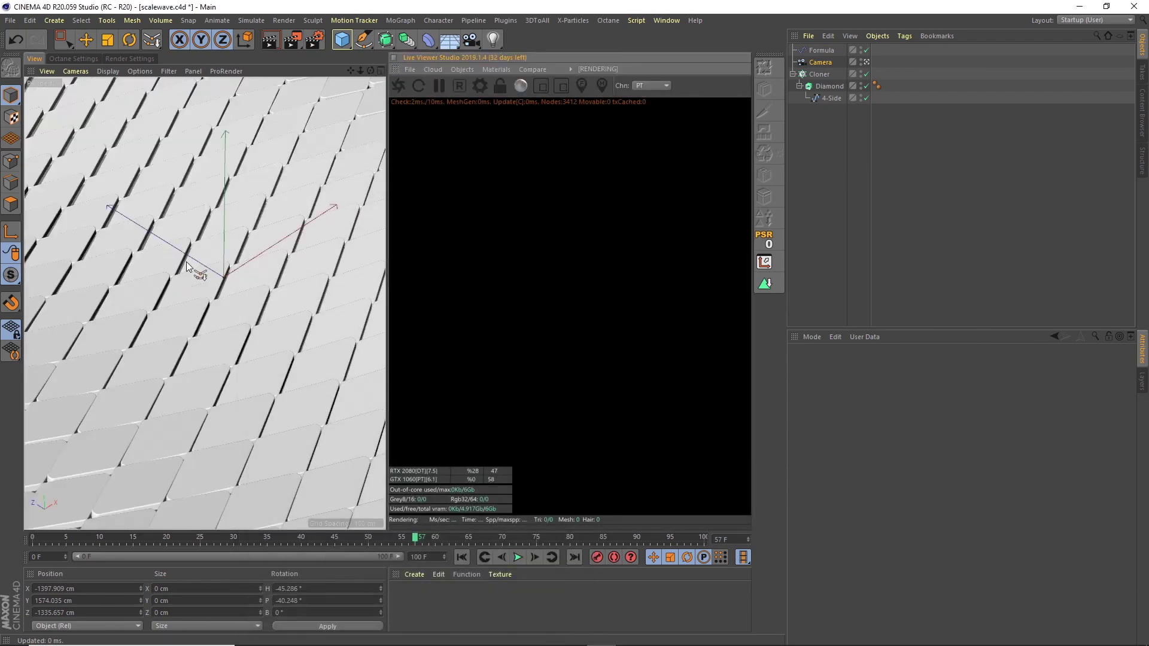
left_click_drag(103, 532, 292, 467)
left_click(394, 87)
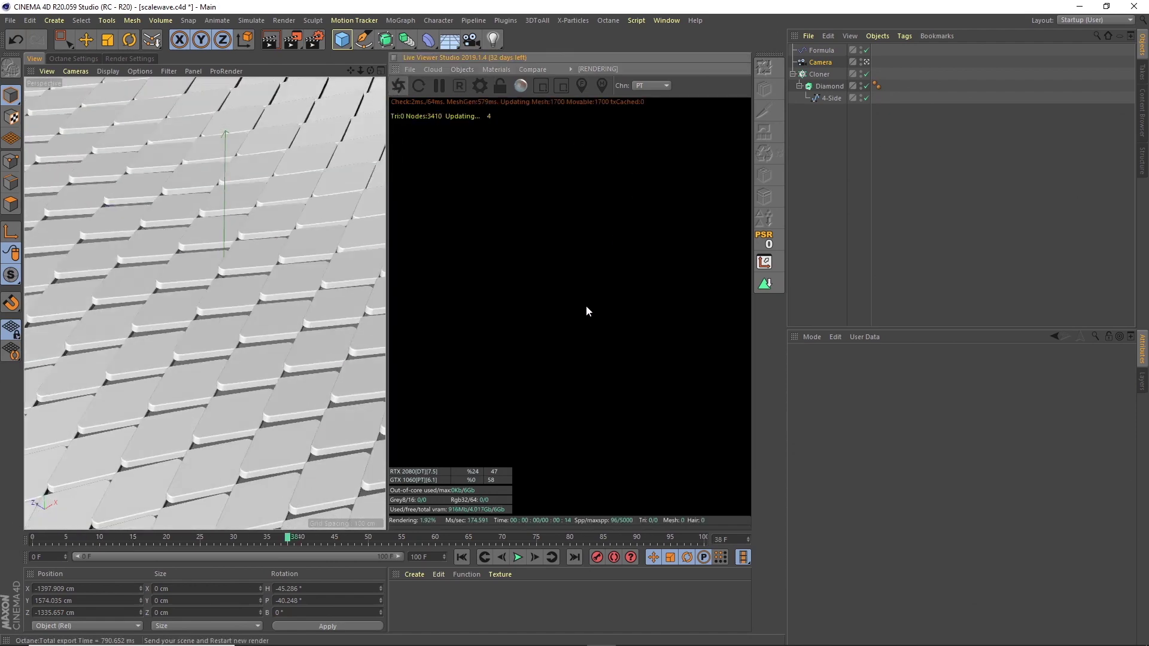
left_click_drag(321, 534, 450, 541)
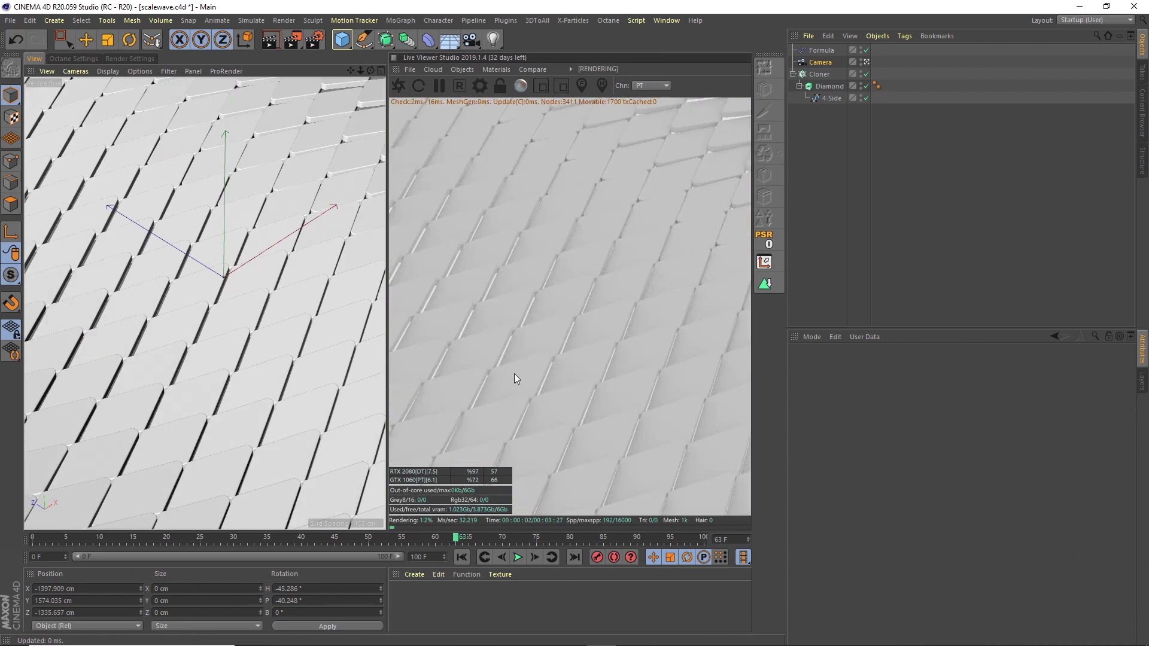
Show the Octane Settings and keep the Pathtracing kernel after briefly trying Directlighting
left_click(91, 57)
left_click(91, 97)
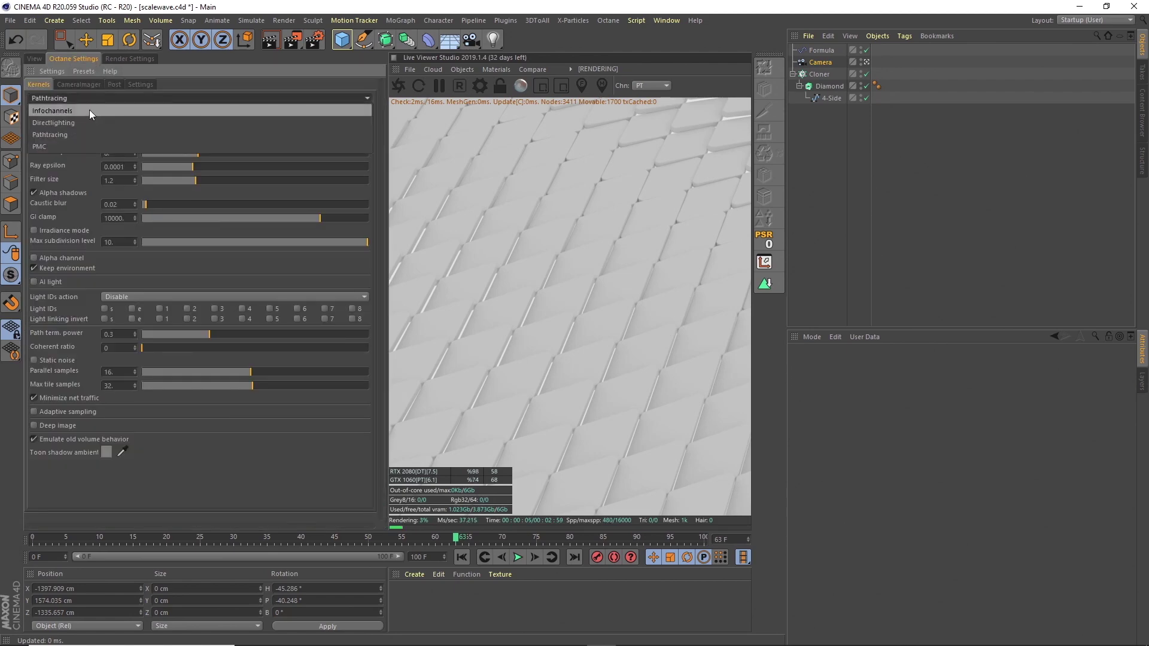
left_click(88, 121)
left_click(84, 97)
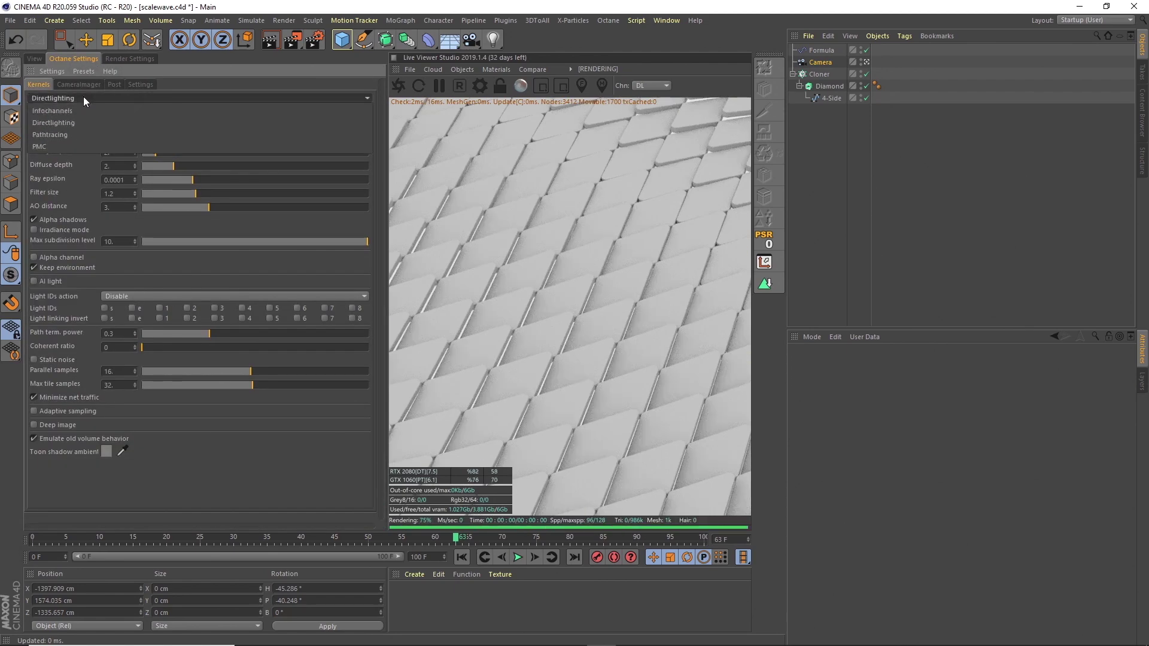
left_click(84, 133)
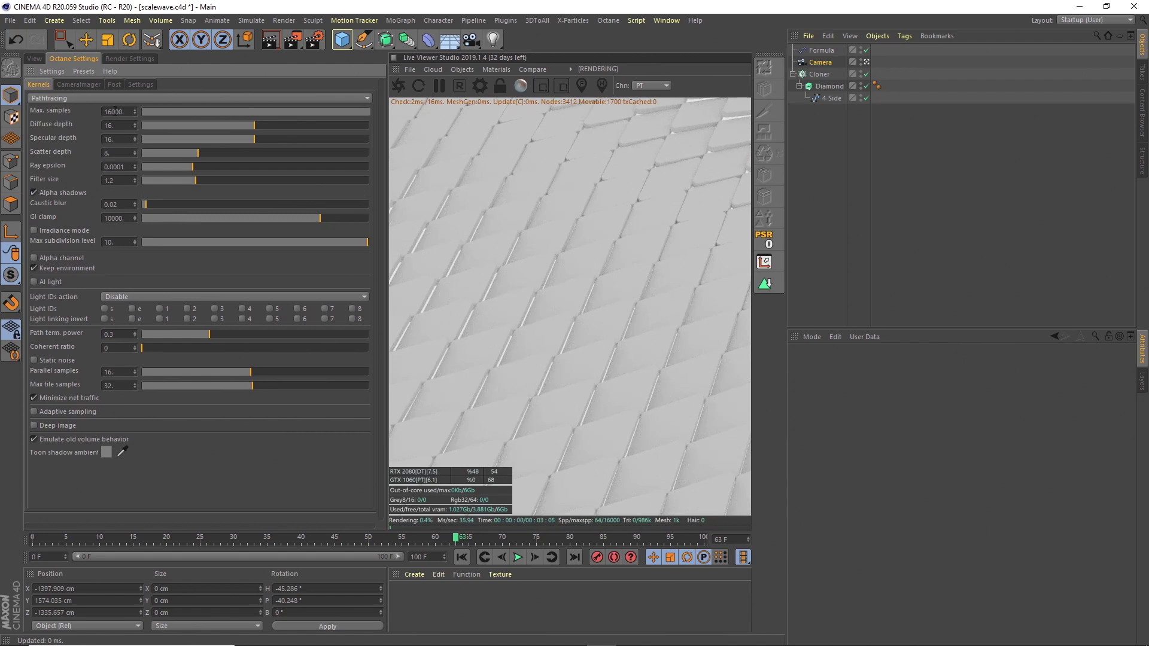
Enter max samples 300, diffuse and specular depth 10, filter size 1 and GI clamp 1
left_click(115, 112)
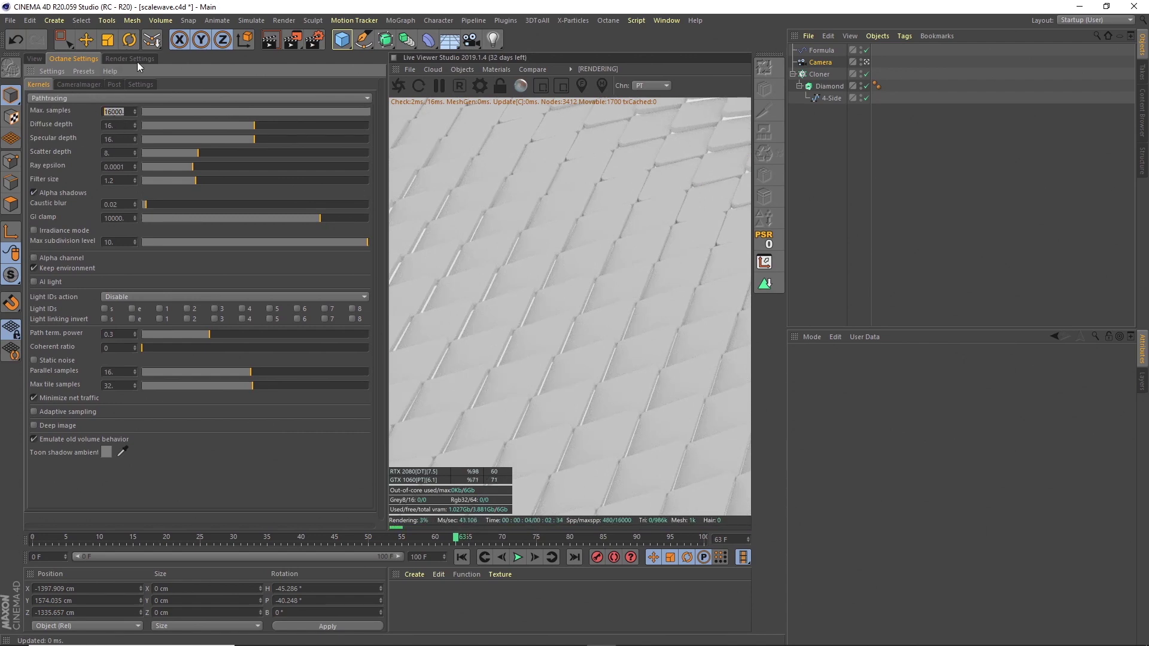
type("300")
key("Tab")
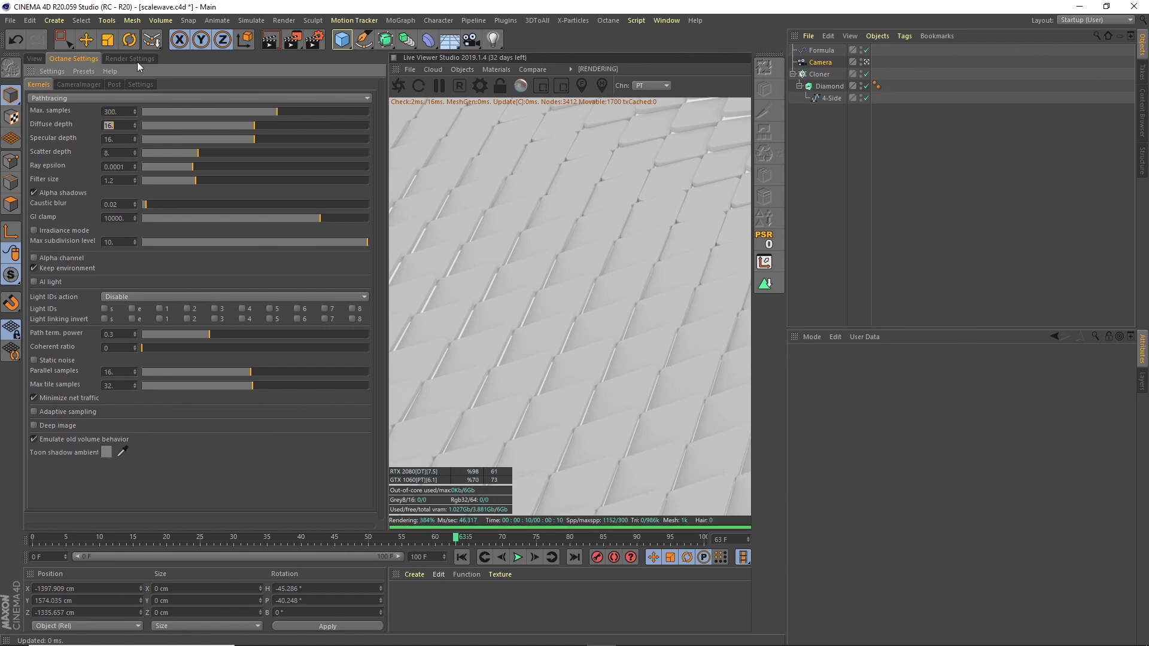
type("10")
key("Tab")
type("10")
key("Tab")
key("Tab")
key("Tab")
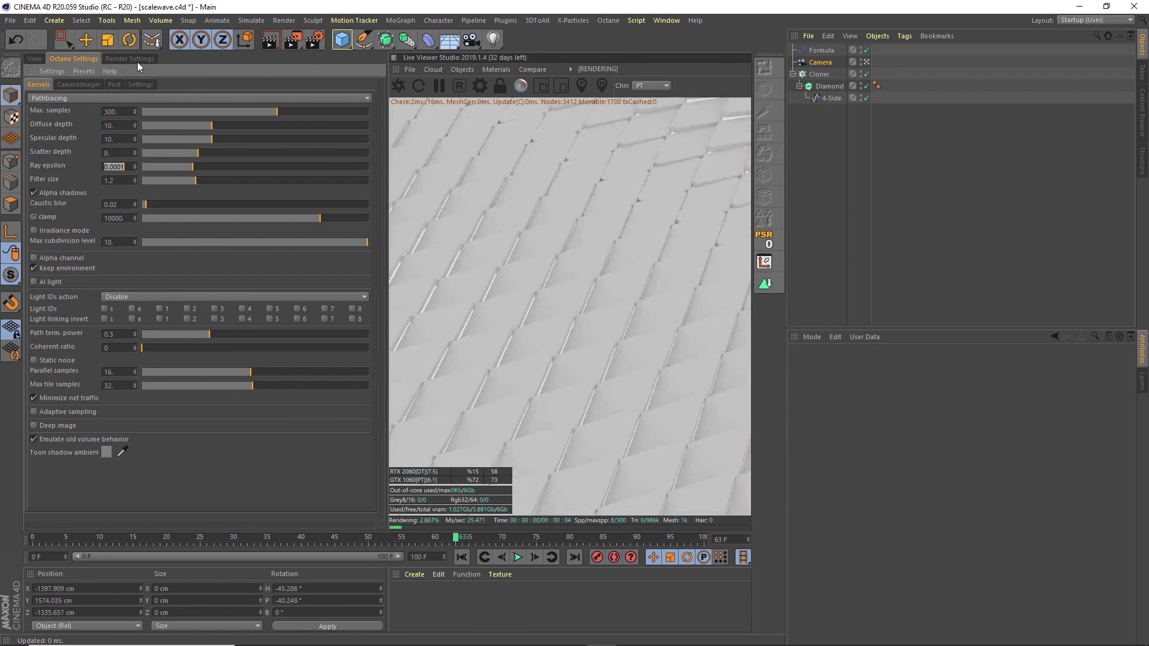
type("1")
key("Tab")
key("Tab")
key("Tab")
type("1")
key("Tab")
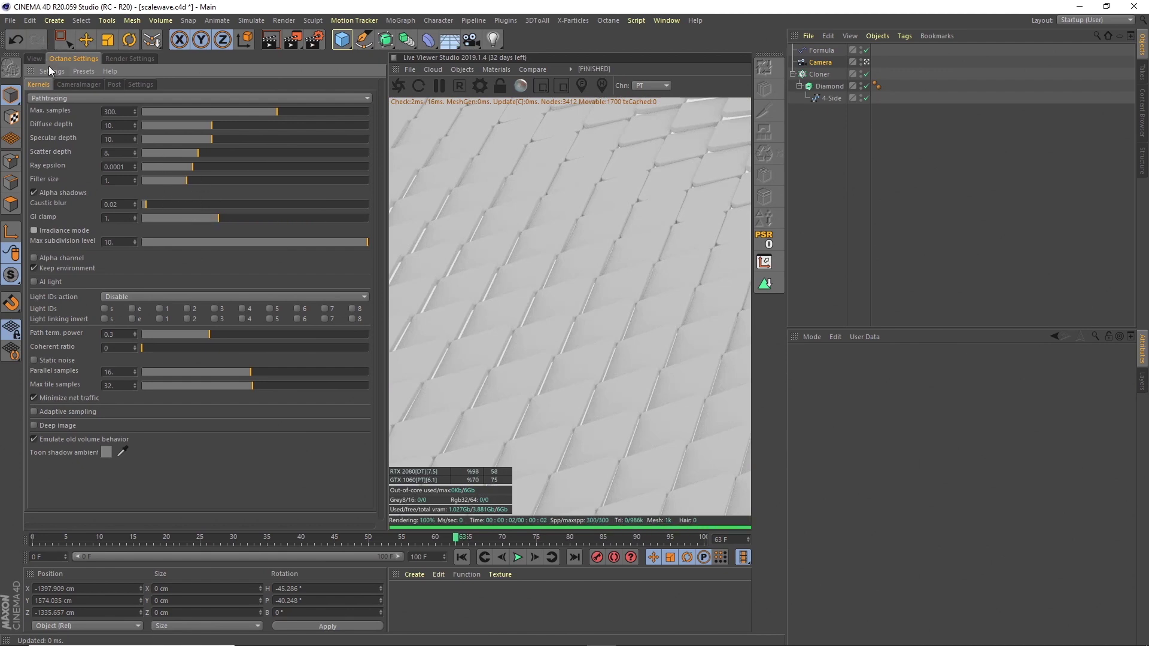
Attach an Octane Camera tag (Thinlens) to the scene's Camera object
left_click(34, 59)
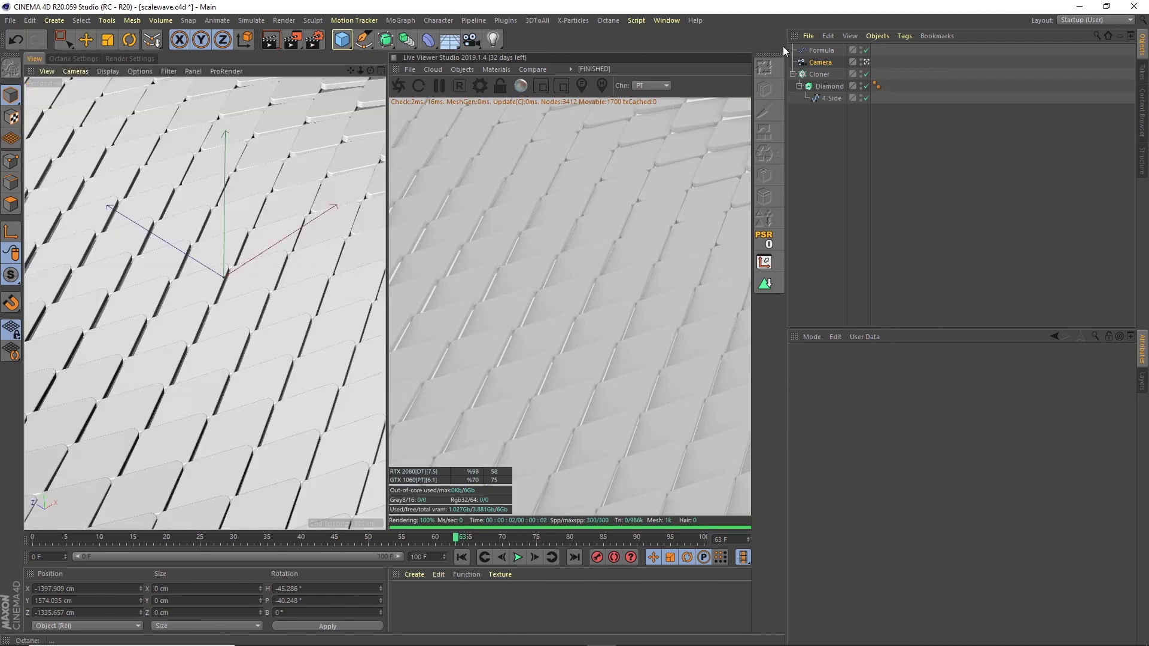
left_click(815, 63)
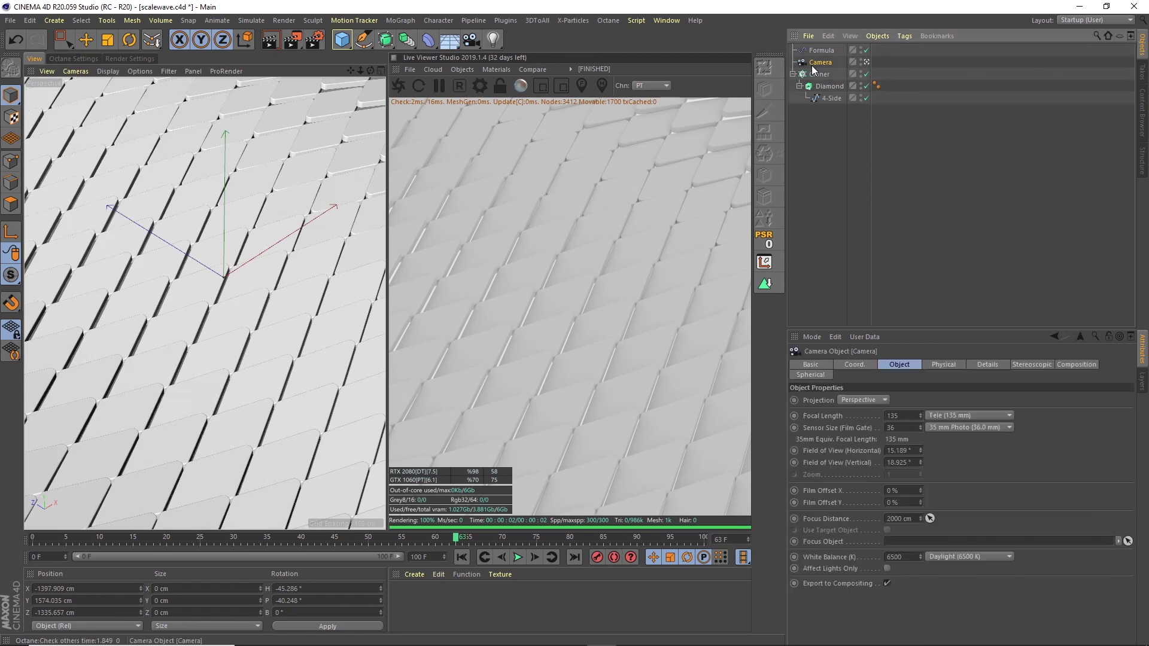
left_click(905, 38)
mouse_move(923, 64)
left_click(1013, 114)
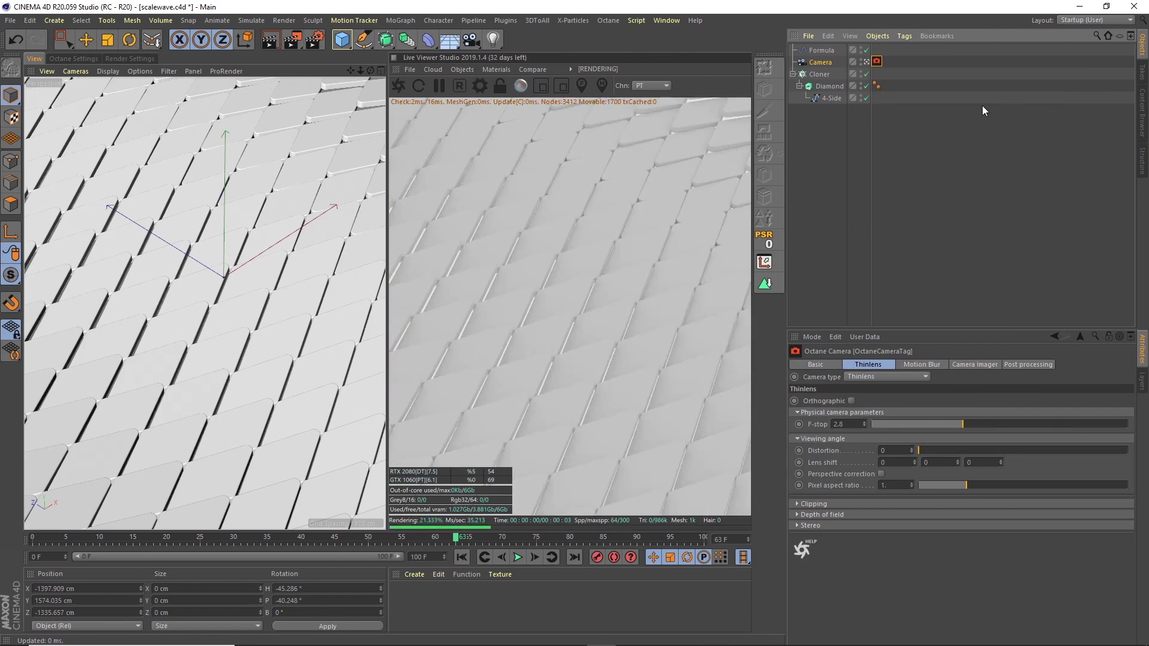
left_click(841, 134)
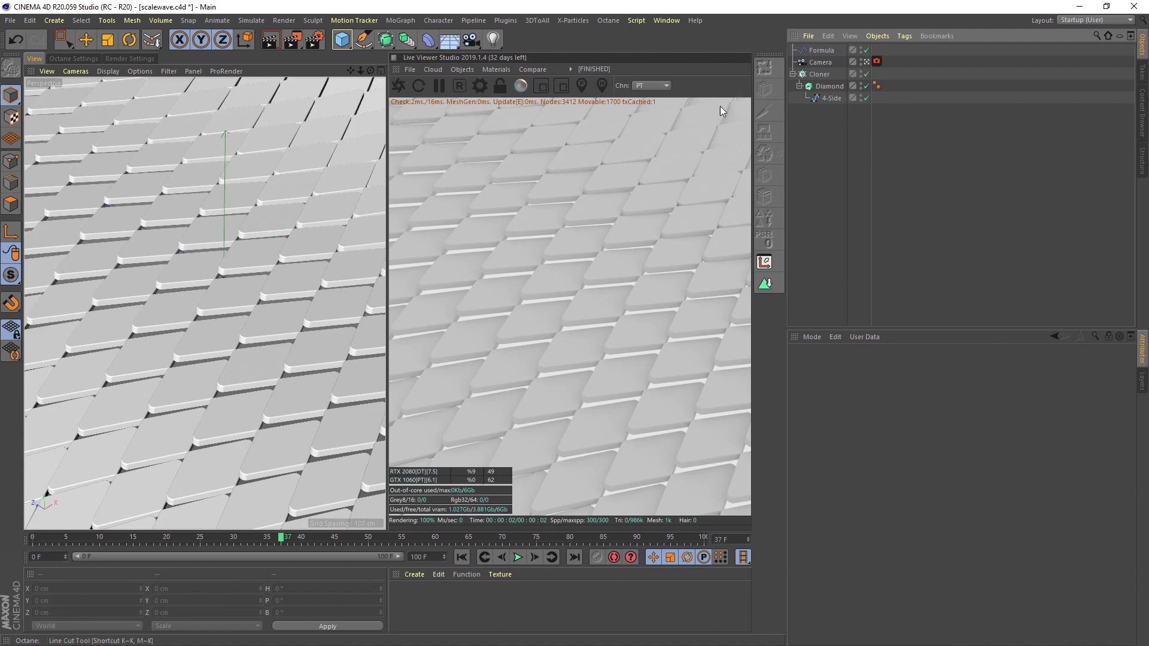
Add an Octane HDRI Environment sky textured with CarStudio2.exr at power 3
left_click(469, 68)
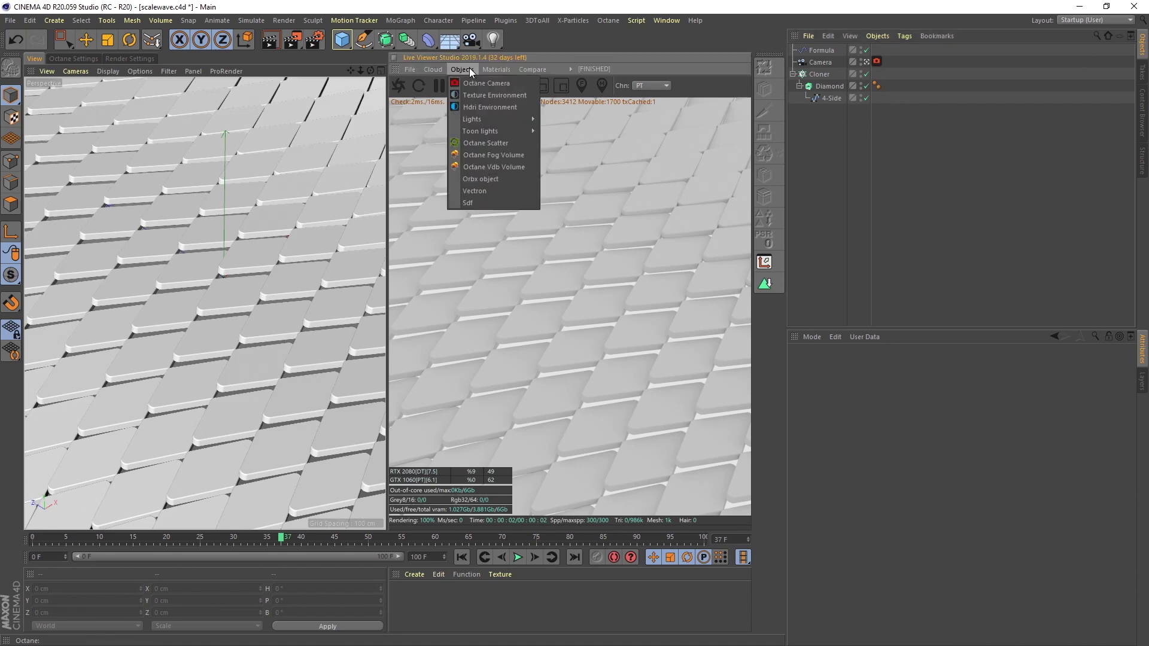
left_click(477, 105)
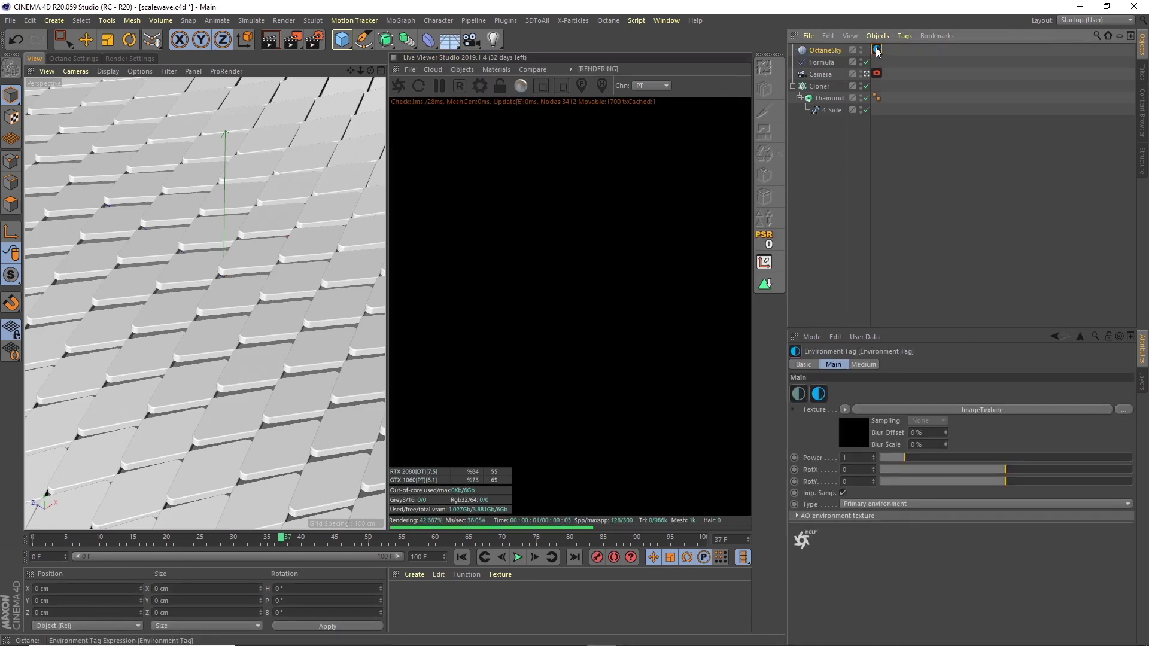
left_click(1013, 410)
left_click(1124, 390)
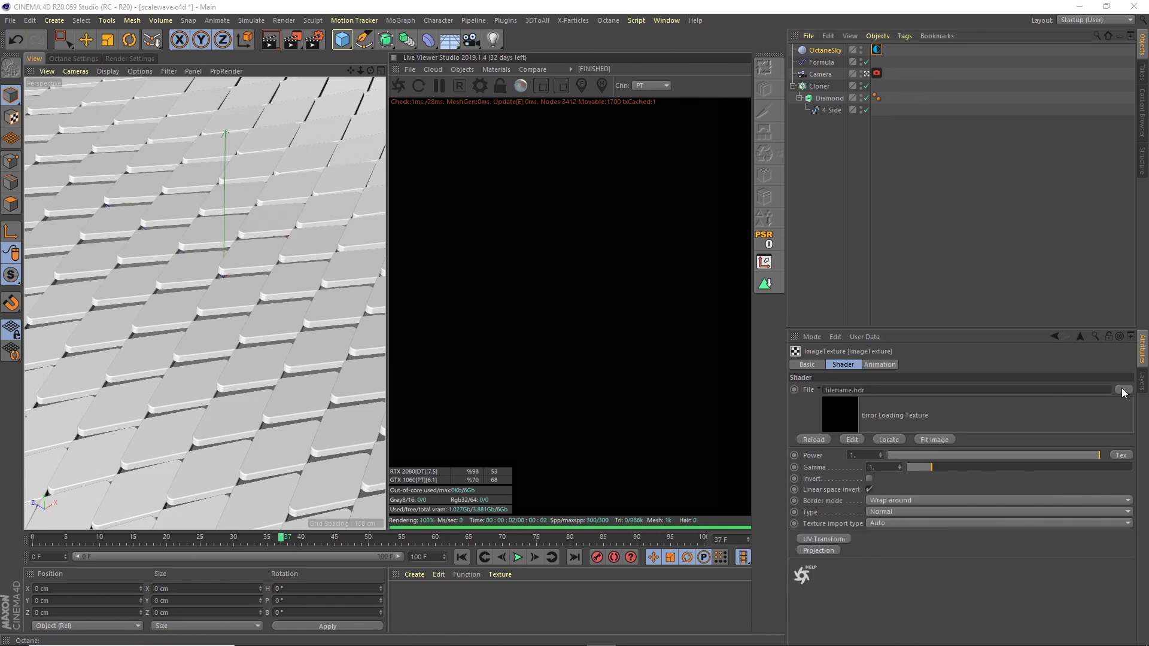
left_click(231, 121)
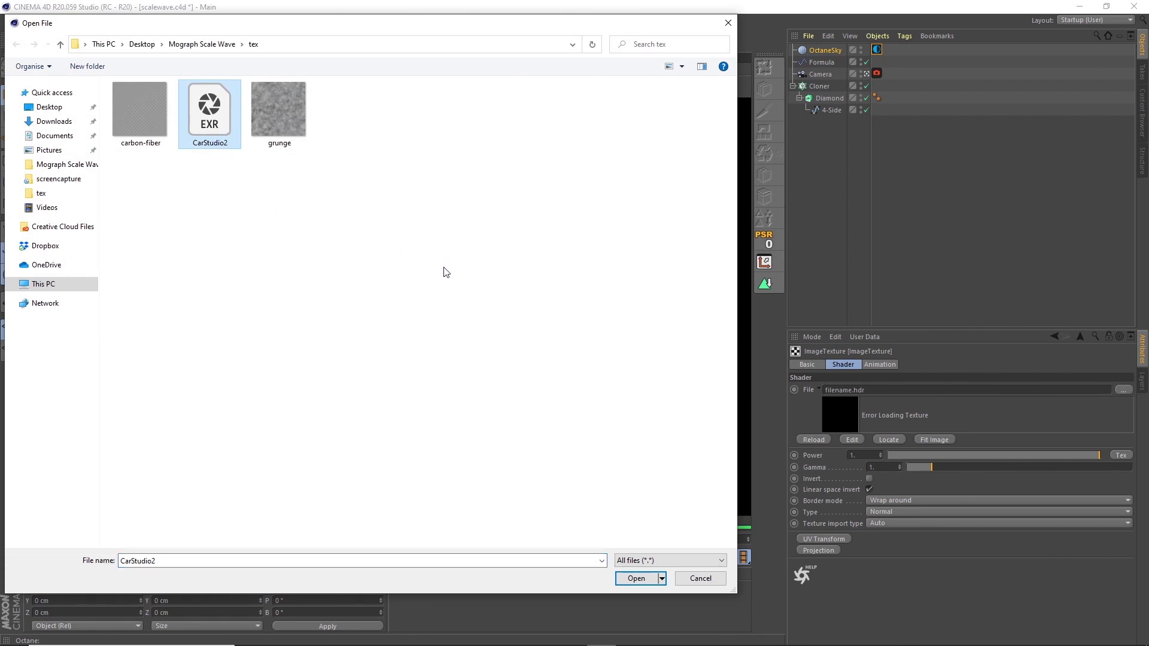
left_click(636, 578)
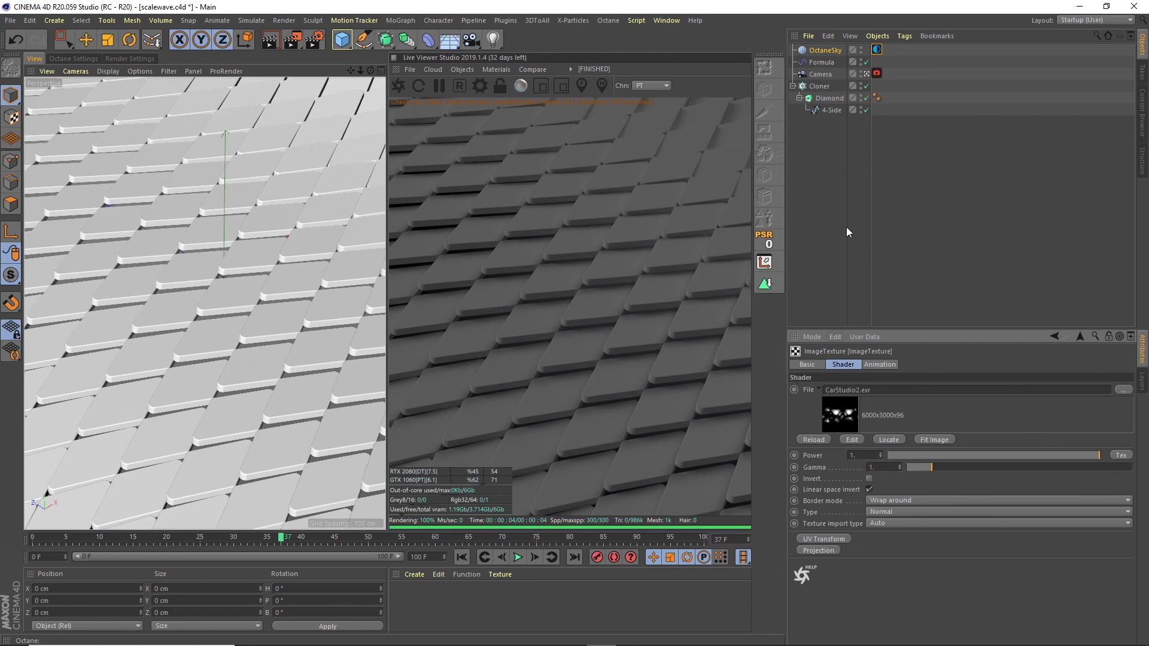
left_click(953, 264)
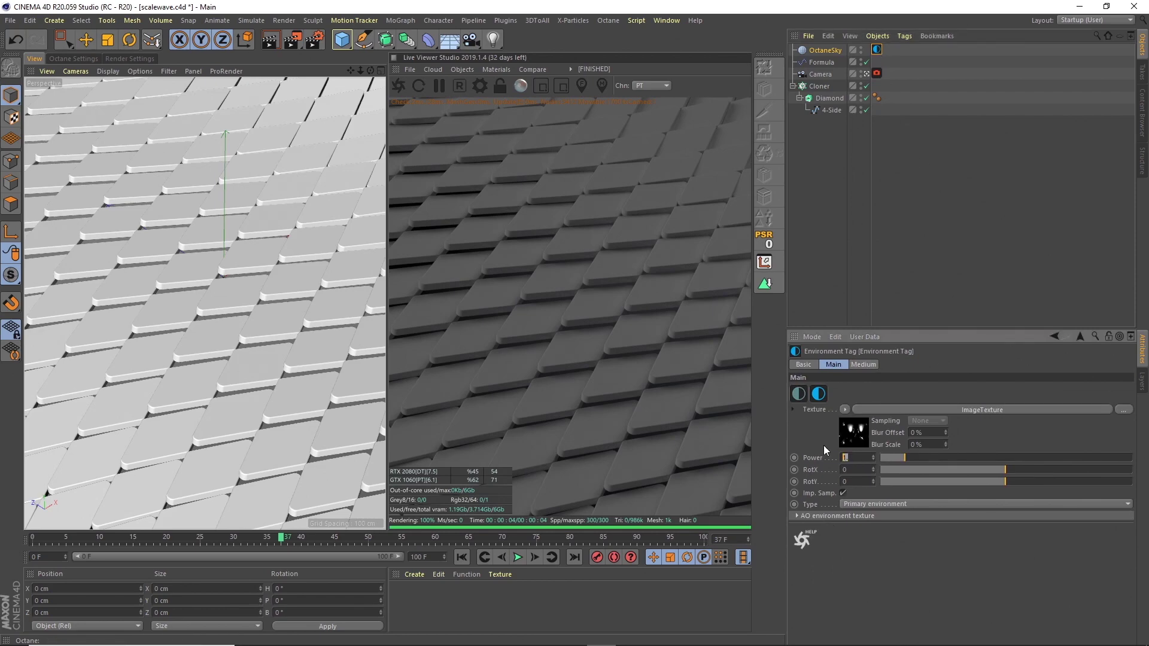
type("3")
key("Return")
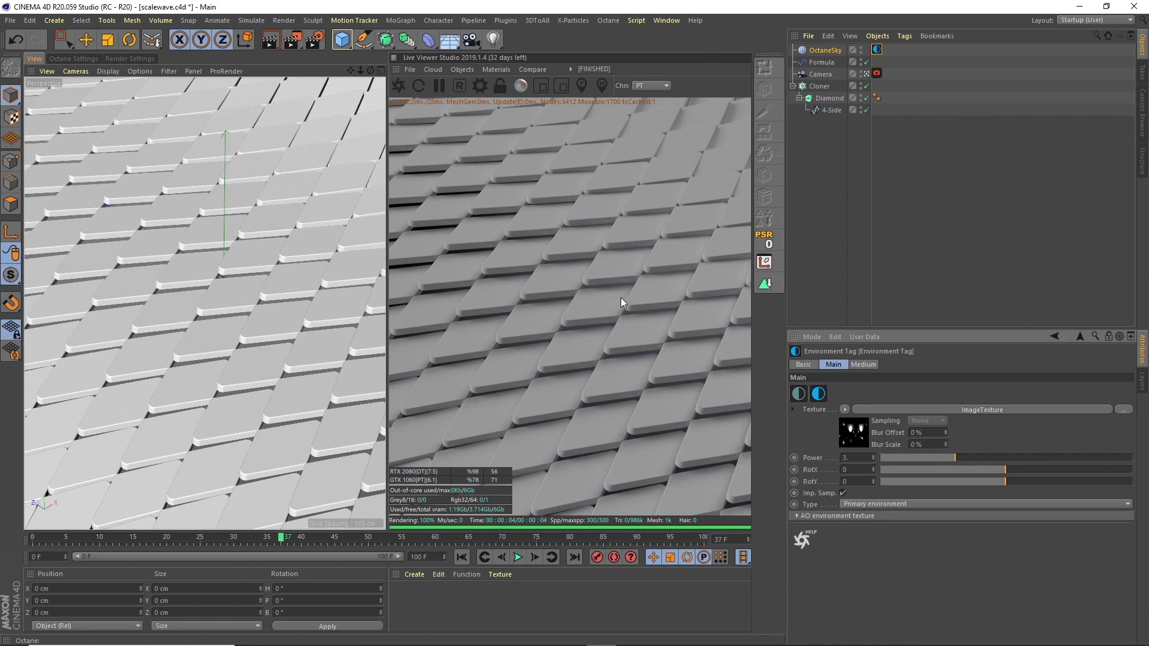
Add a second Octane texture-environment sky set to Visible environment
left_click(462, 70)
left_click(478, 96)
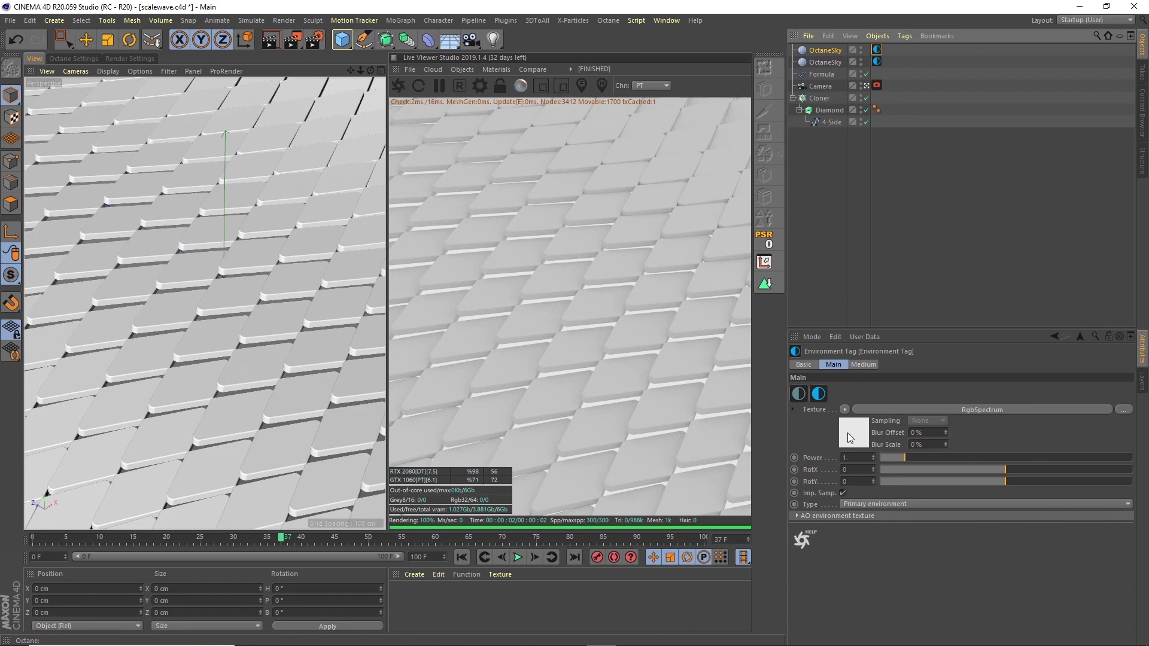
left_click(867, 503)
left_click(869, 525)
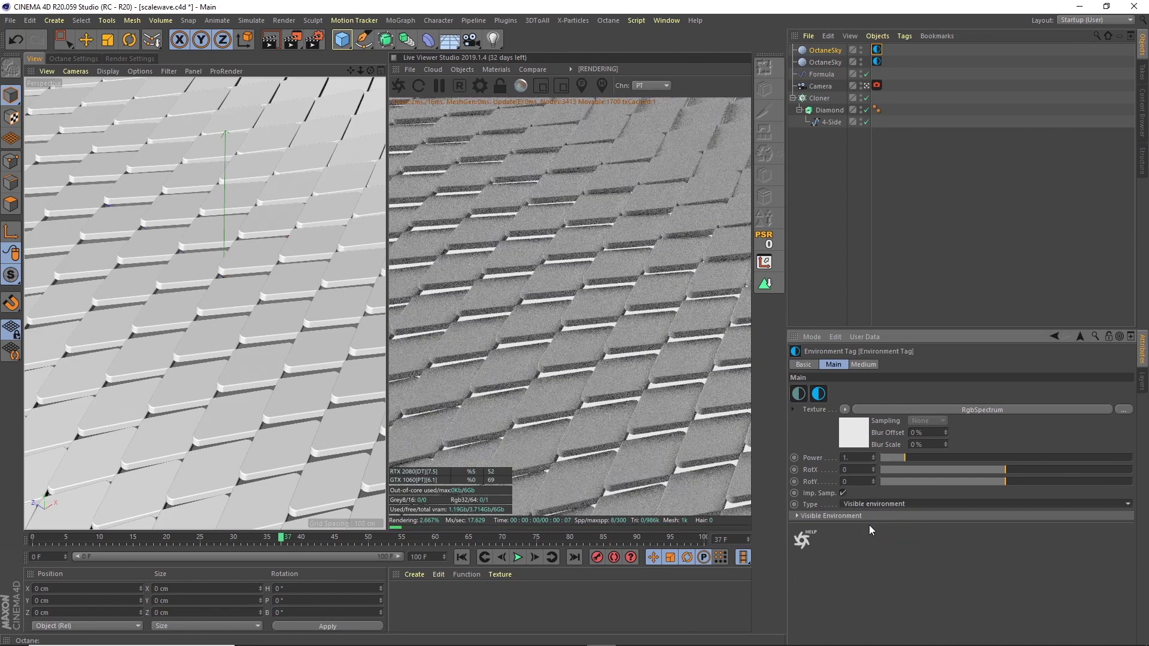
Make the second sky's RgbSpectrum colour pure black (R/G/B 0)
left_click(852, 431)
left_click(829, 405)
left_click_drag(829, 422, 759, 425)
left_click(809, 440)
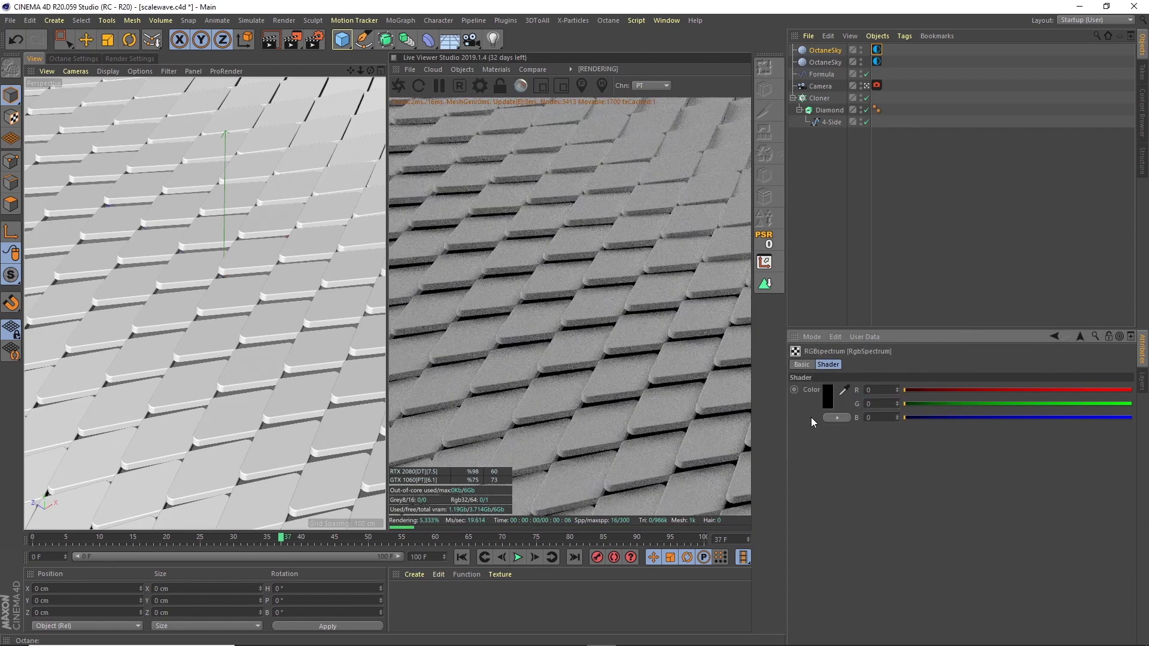
left_click(828, 296)
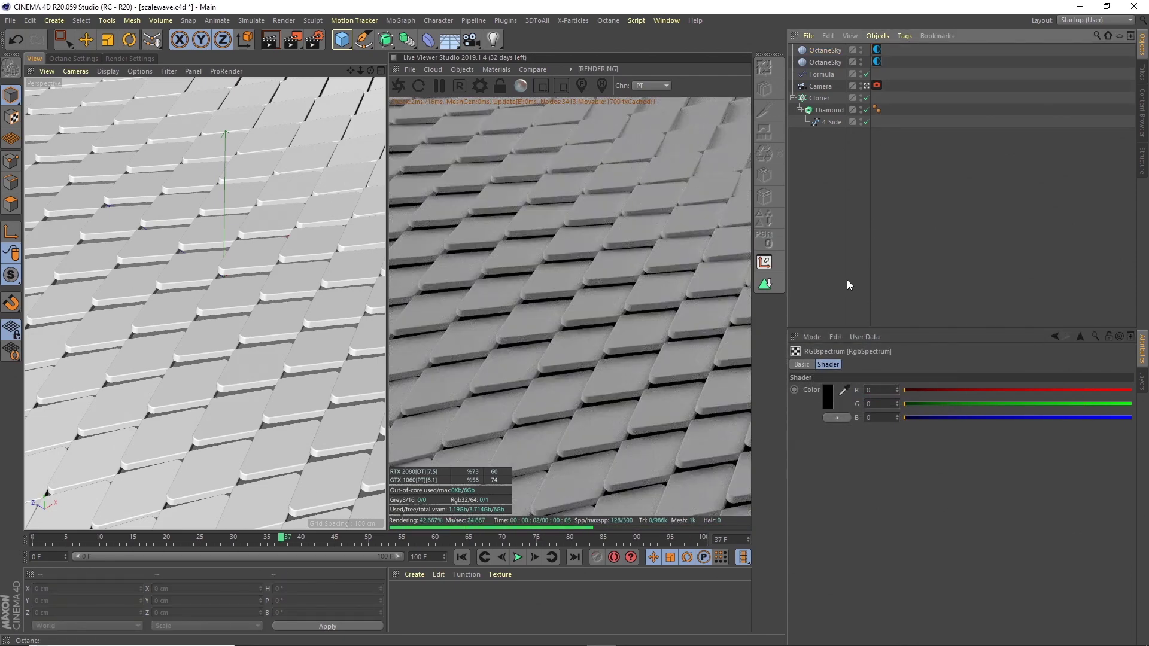
left_click(876, 53)
Rename the first Octane sky object to Black BG
left_click(829, 52)
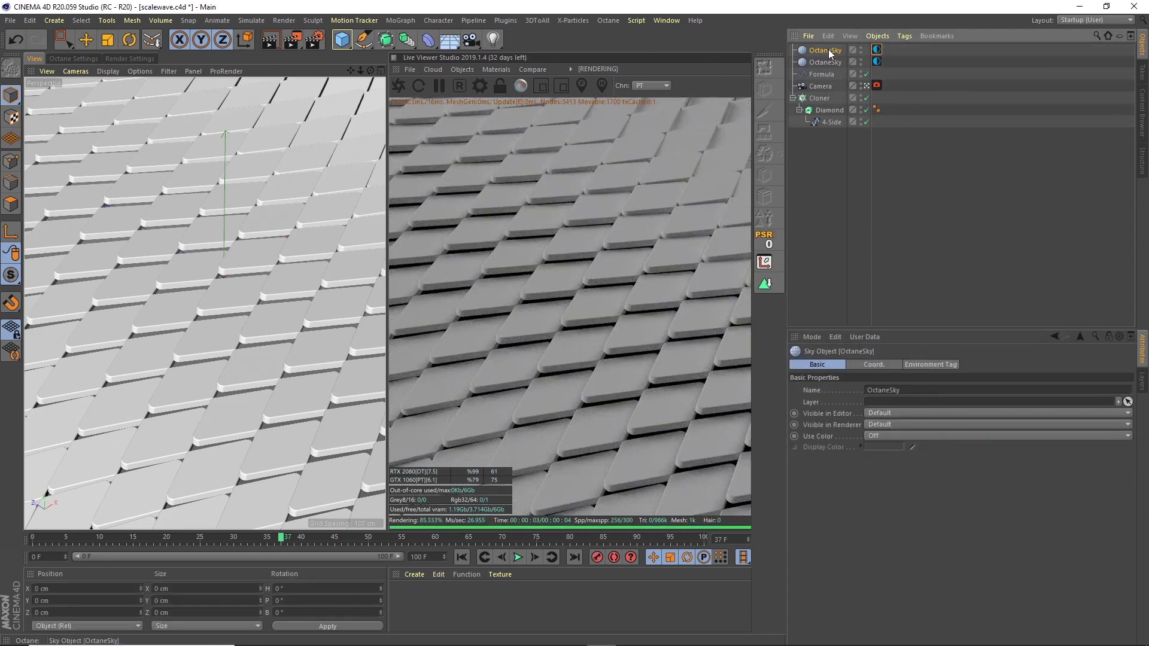
left_click(877, 50)
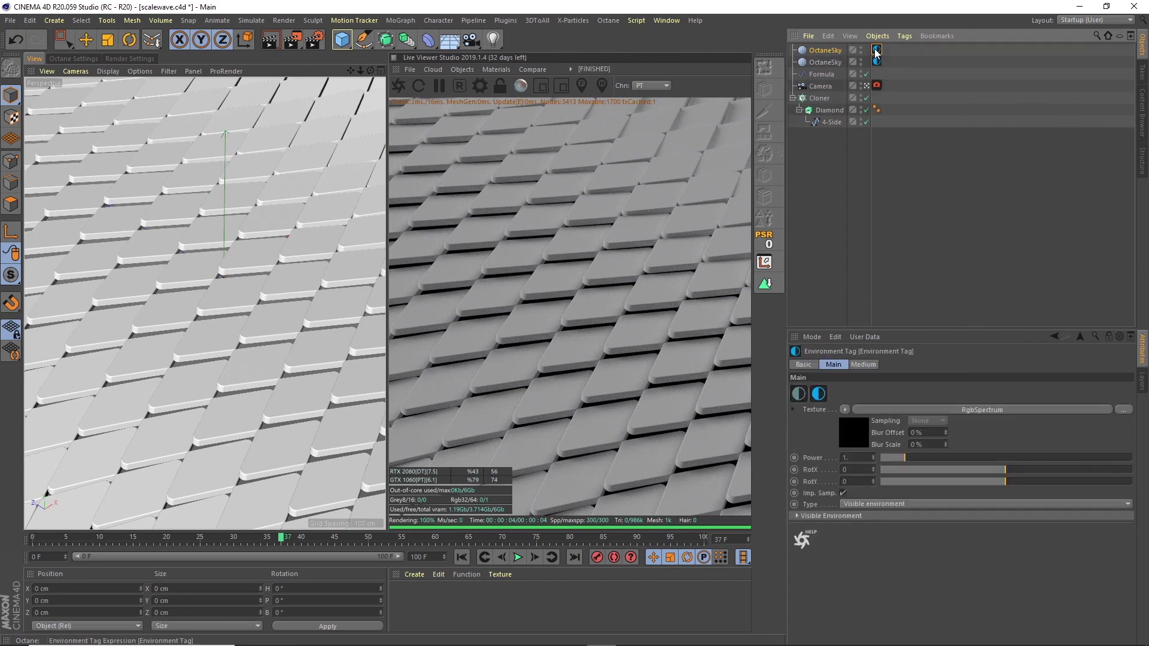
double_click(824, 51)
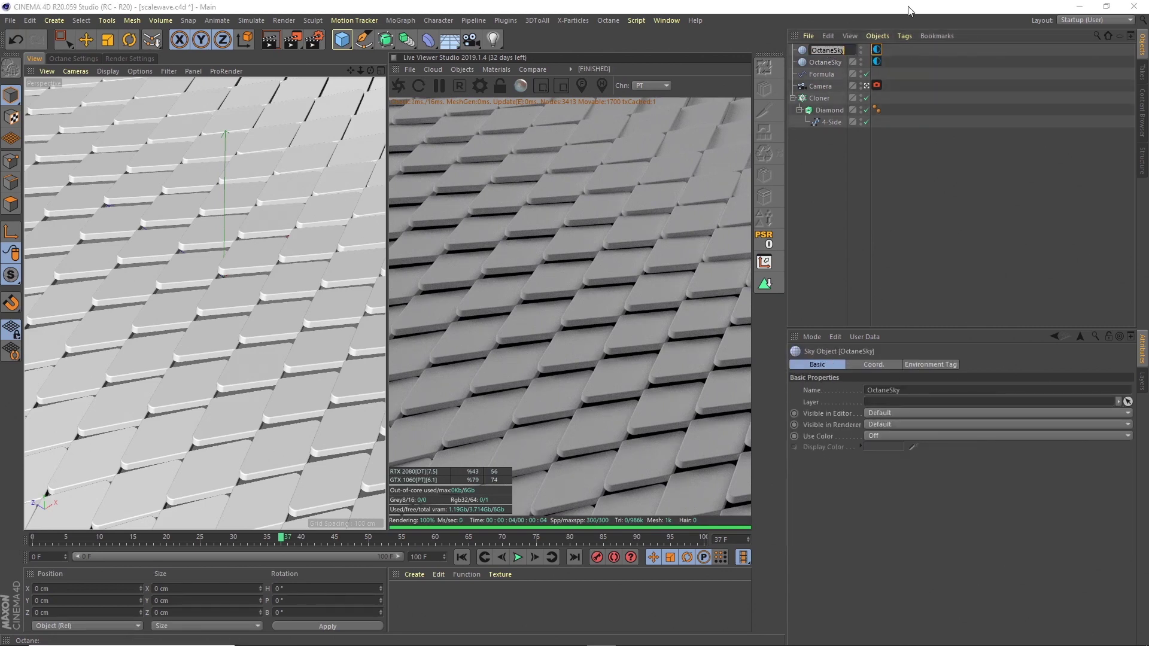
type("E")
left_click(869, 65)
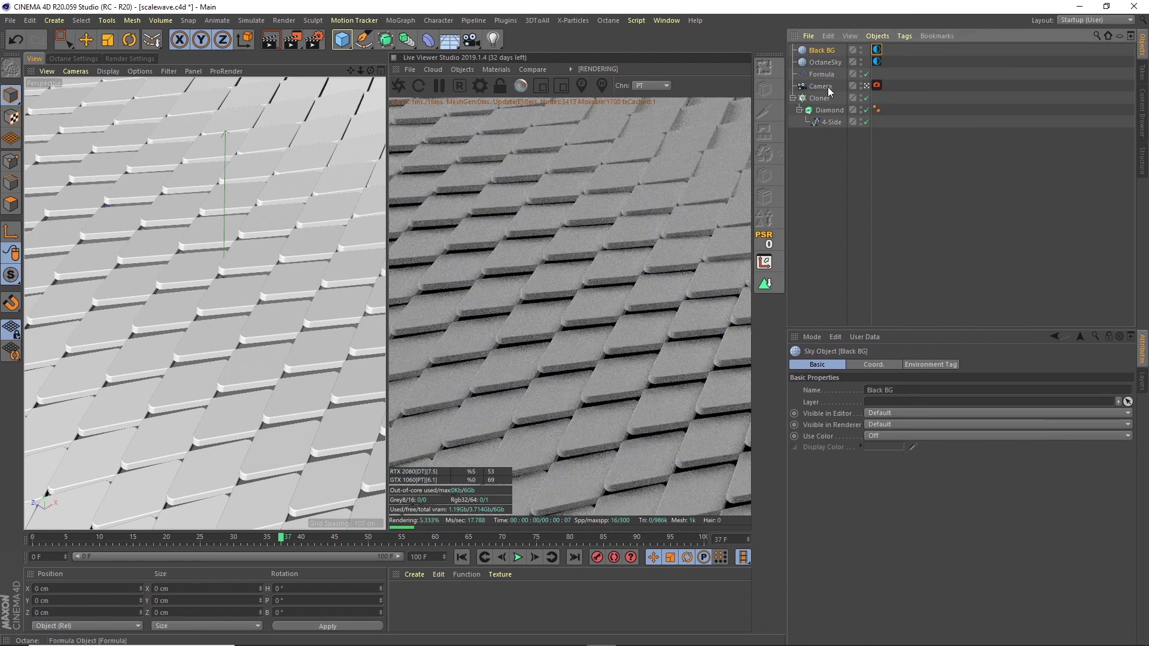
Rename the second sky to HDRI and collapse the Diamond object's hierarchy
left_click(877, 62)
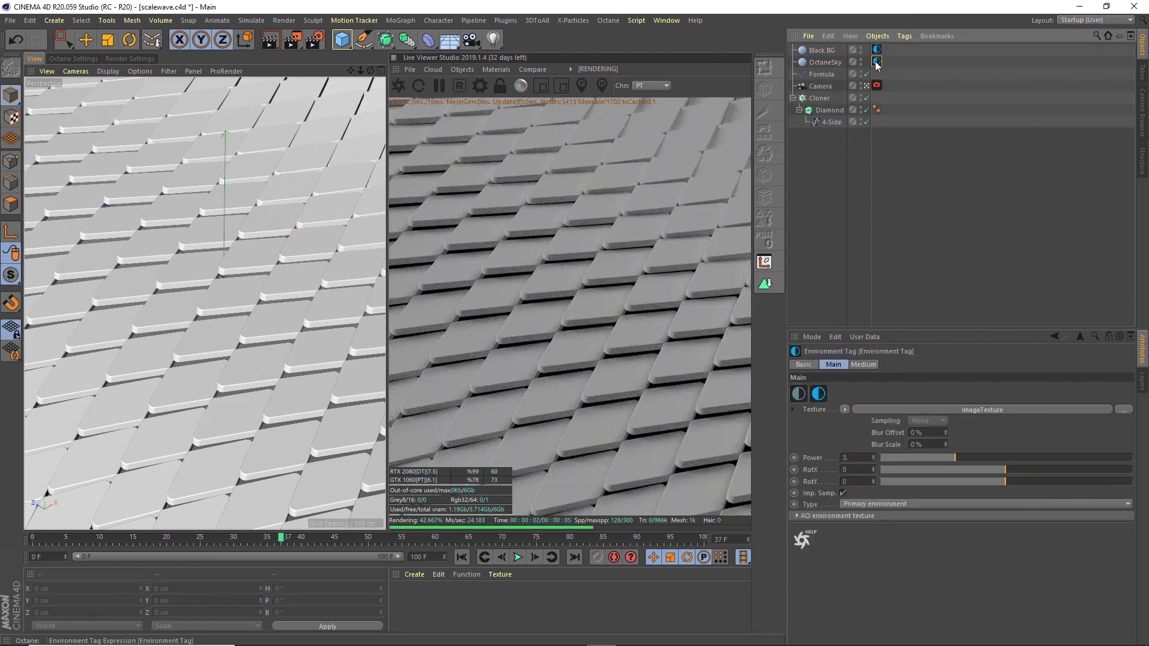
double_click(827, 62)
type("HDR")
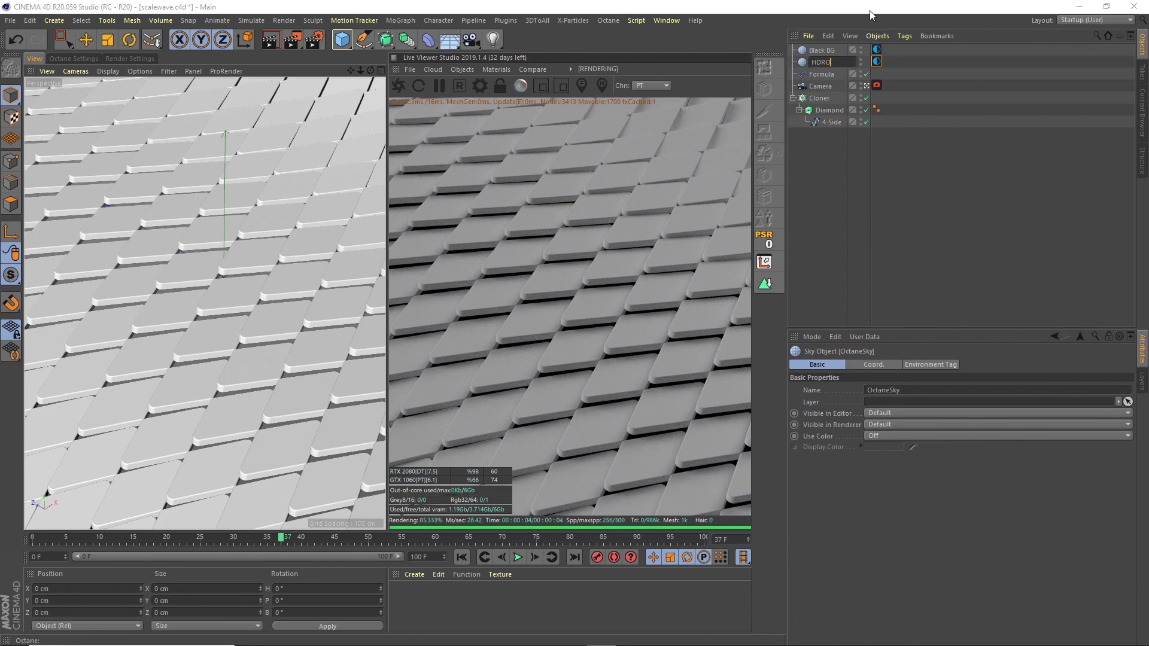
type("I")
key("Return")
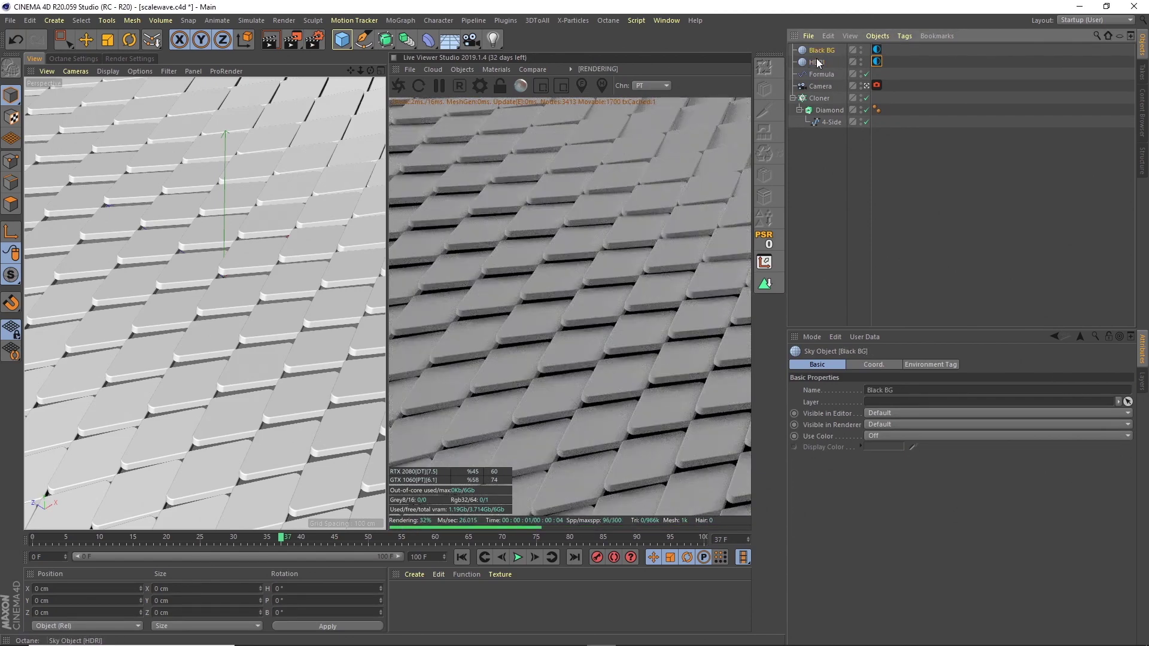
left_click(815, 147)
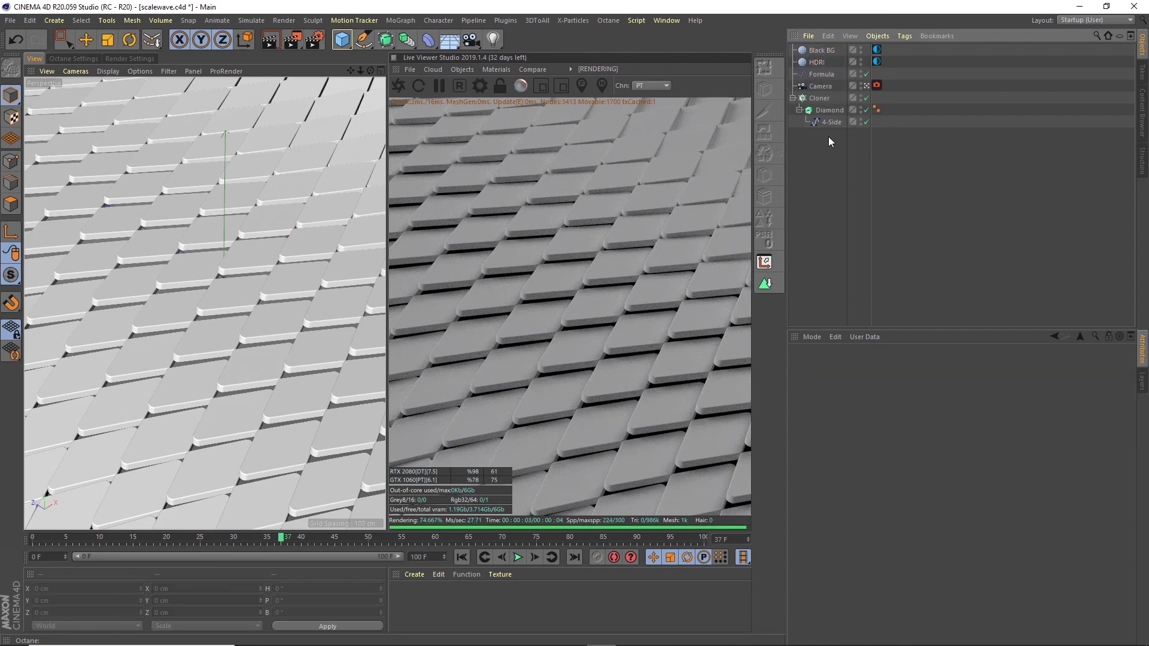
left_click(799, 110)
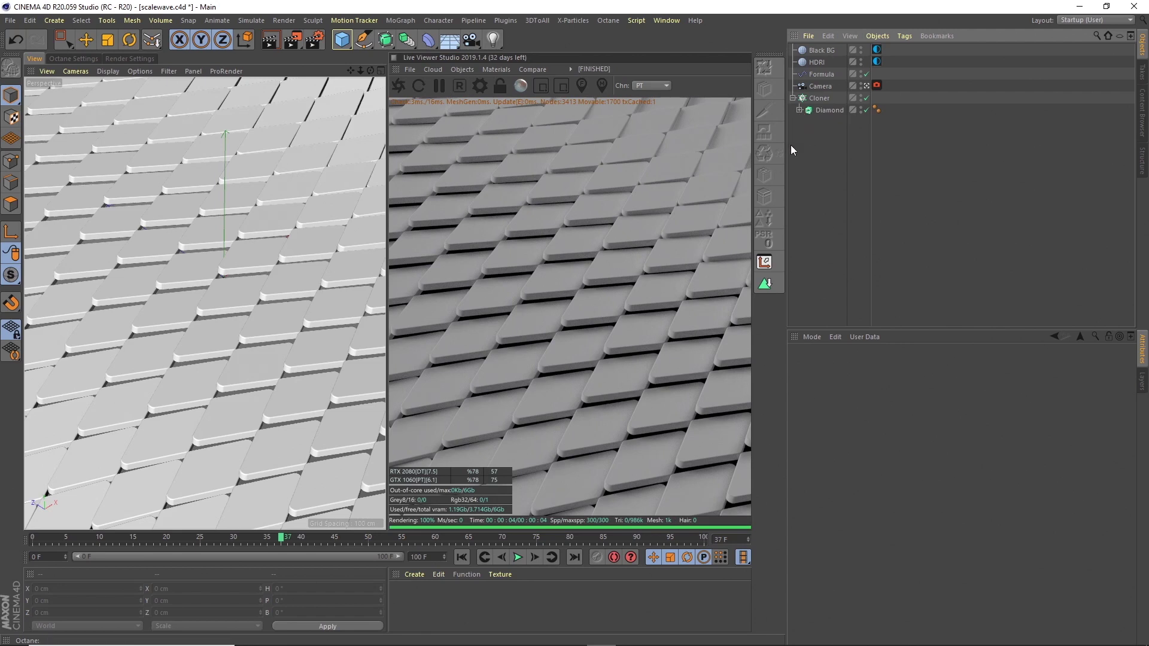
Create an Octane Metallic material named Gold
left_click(414, 574)
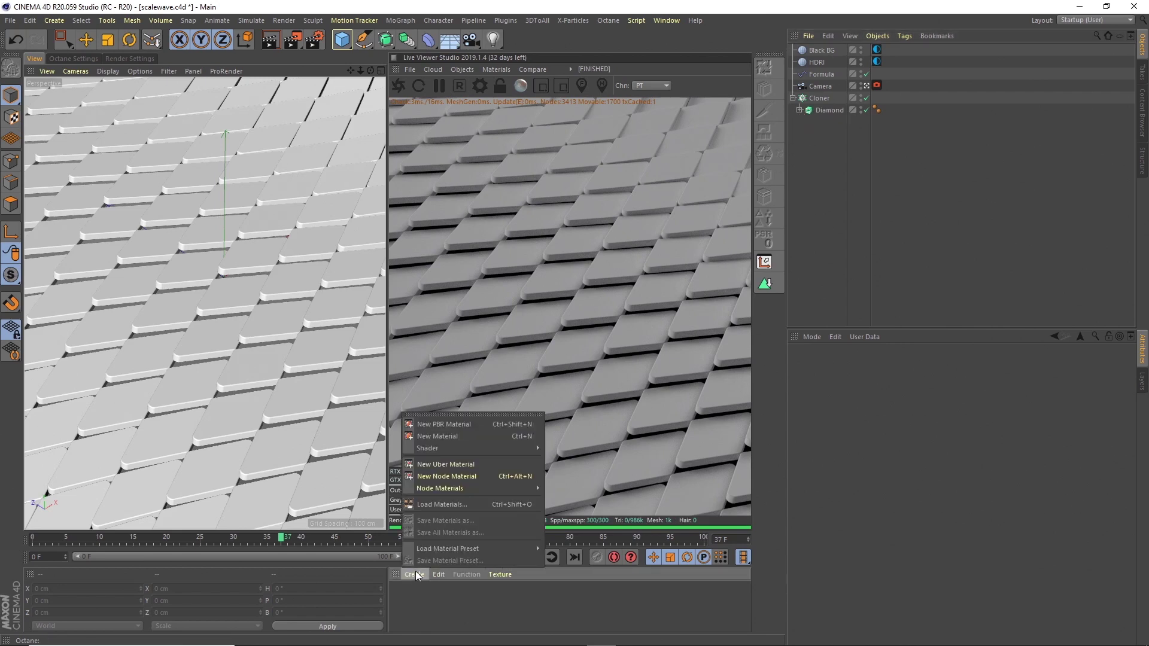
left_click(462, 69)
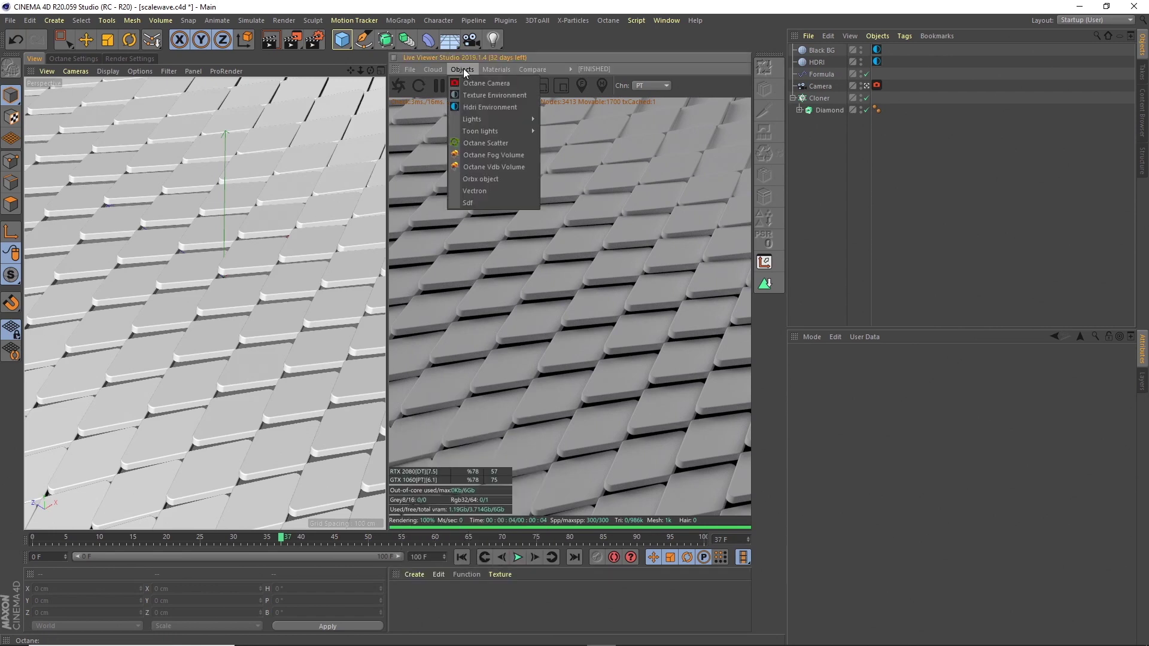
mouse_move(490, 71)
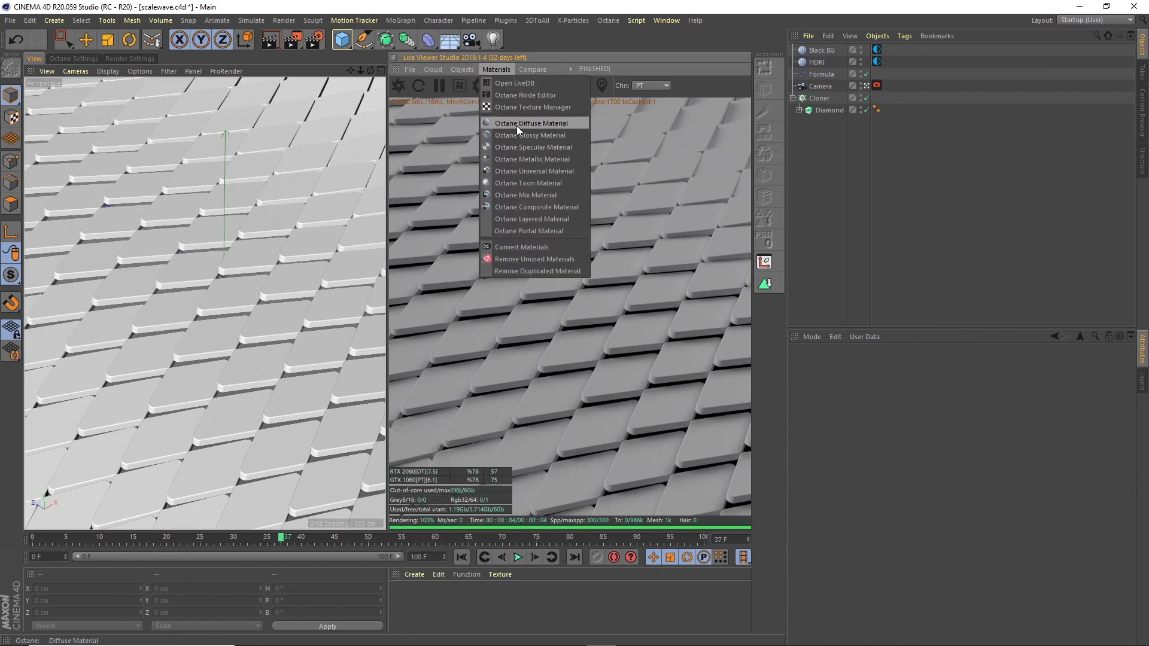
left_click(529, 158)
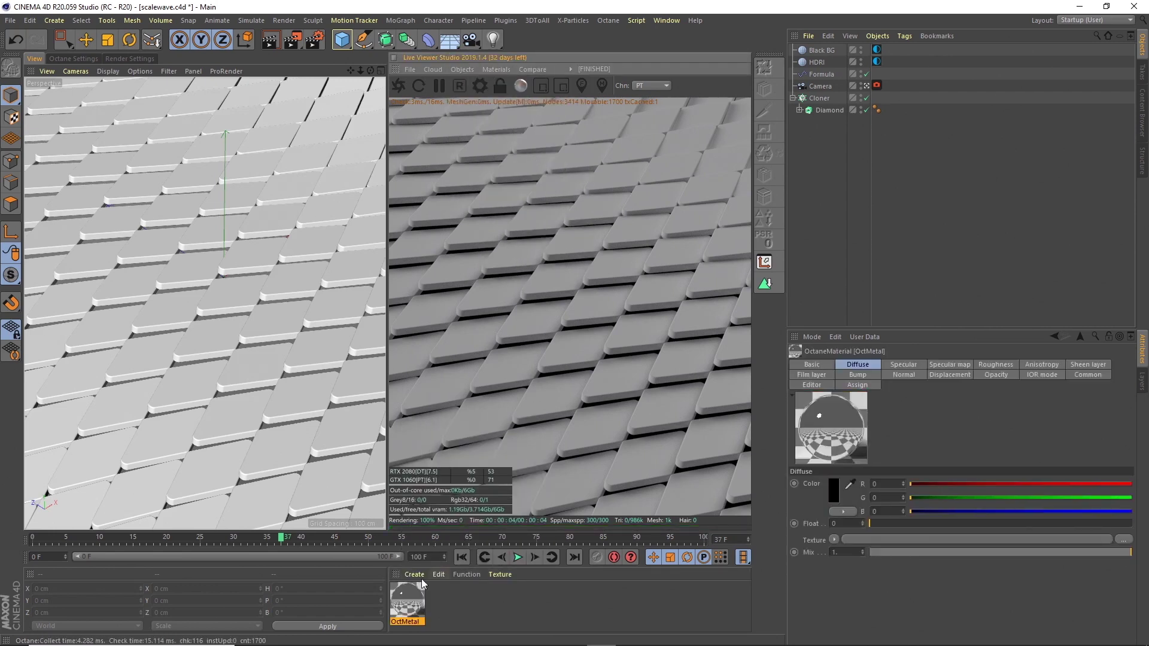
double_click(407, 622)
type("Gold")
key("Return")
Give Gold a light orange specular colour (about R 0.91, G 0.65, B 0.30)
double_click(413, 603)
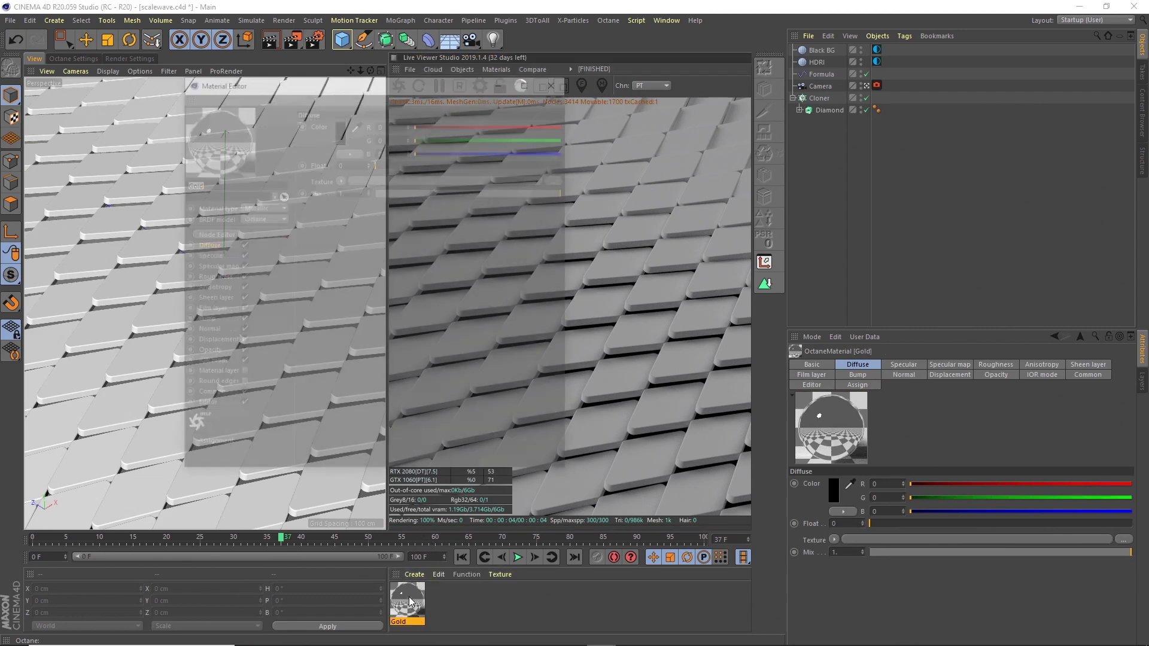
left_click(214, 254)
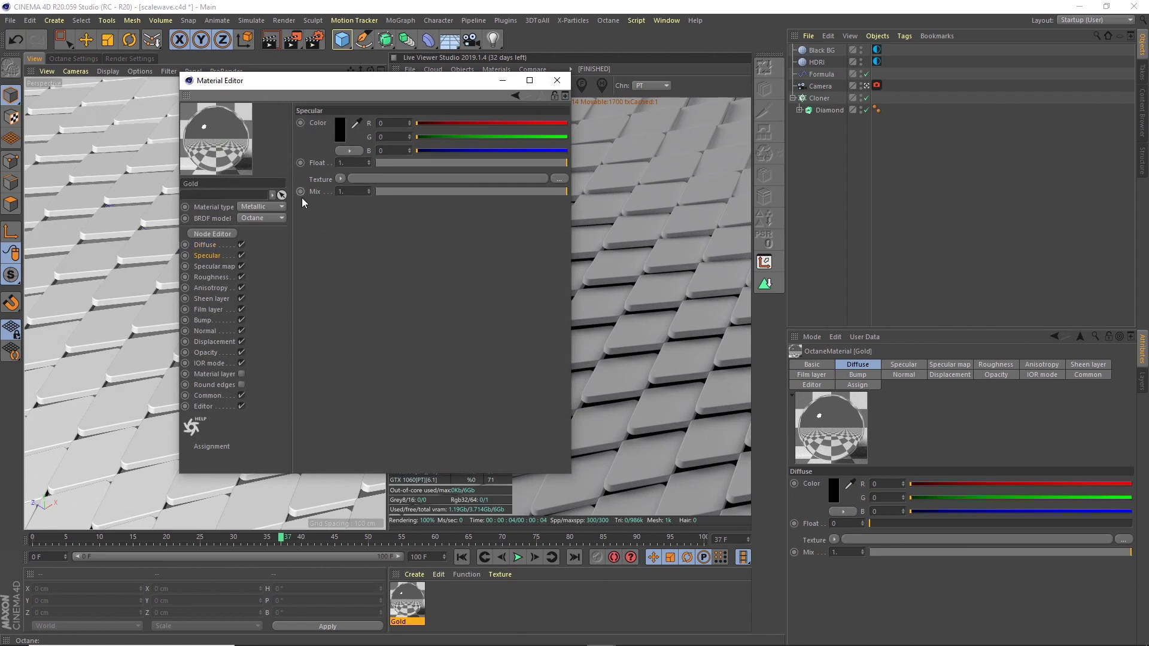
left_click(343, 132)
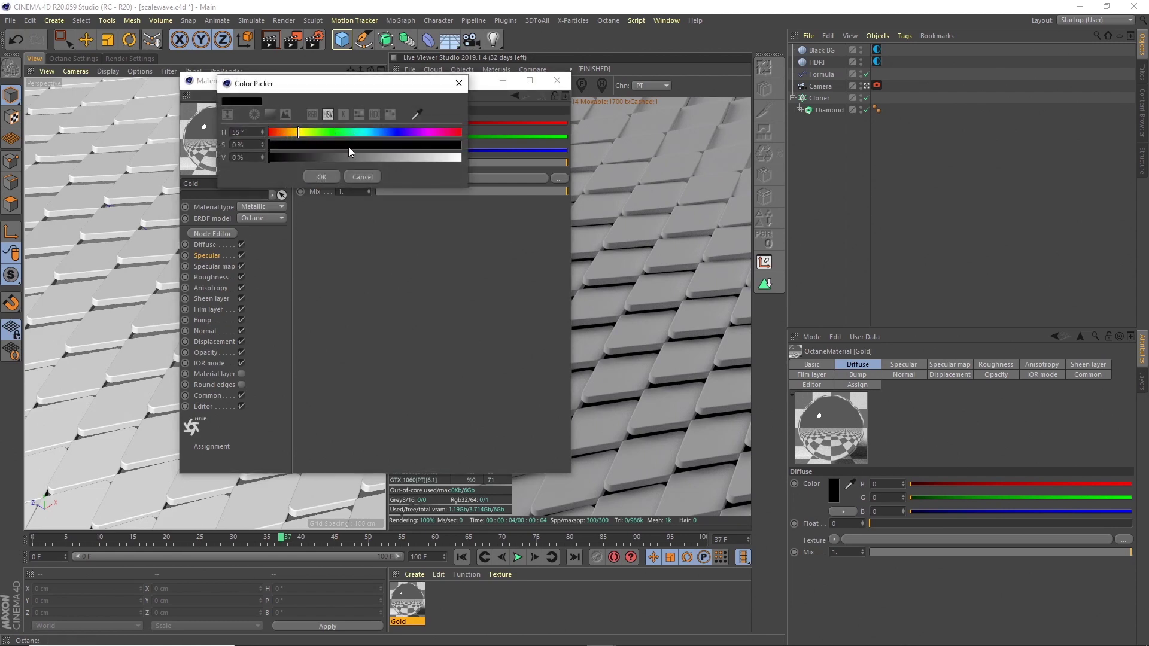
left_click_drag(350, 148, 432, 146)
left_click_drag(439, 157, 448, 157)
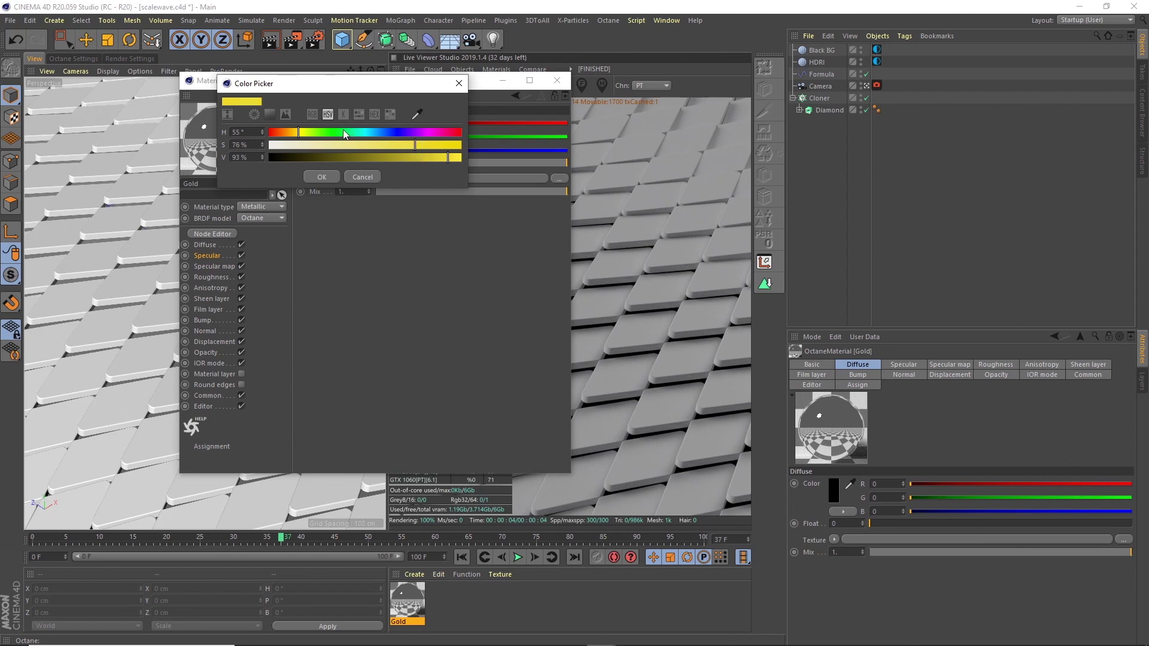
left_click_drag(301, 133, 290, 132)
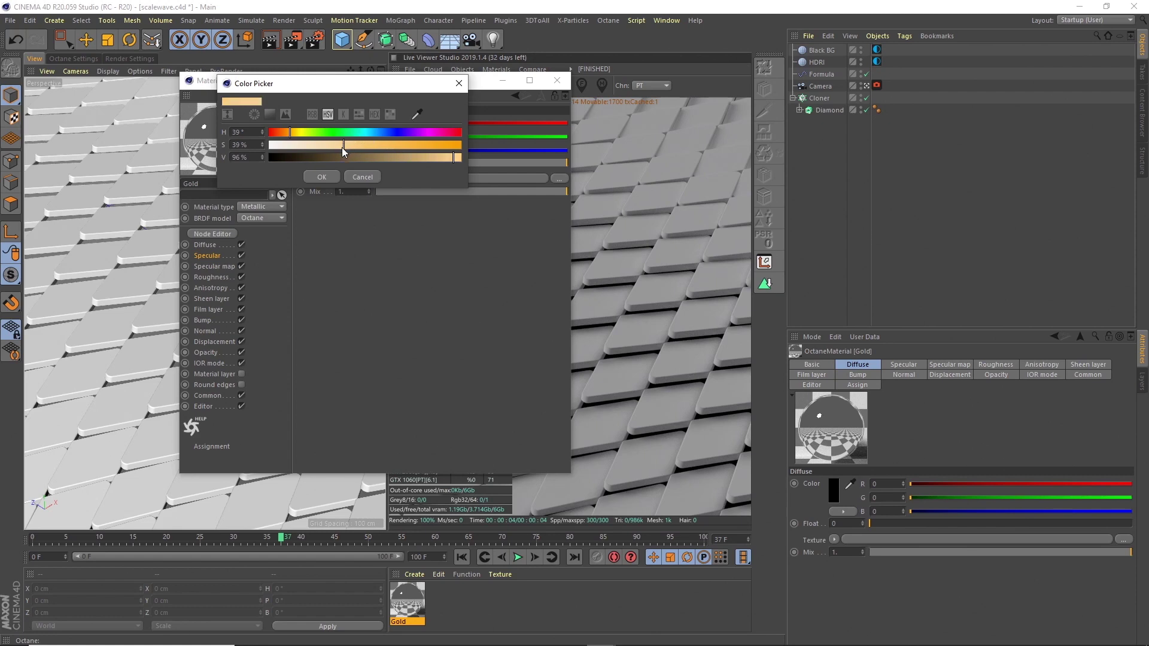
left_click(328, 176)
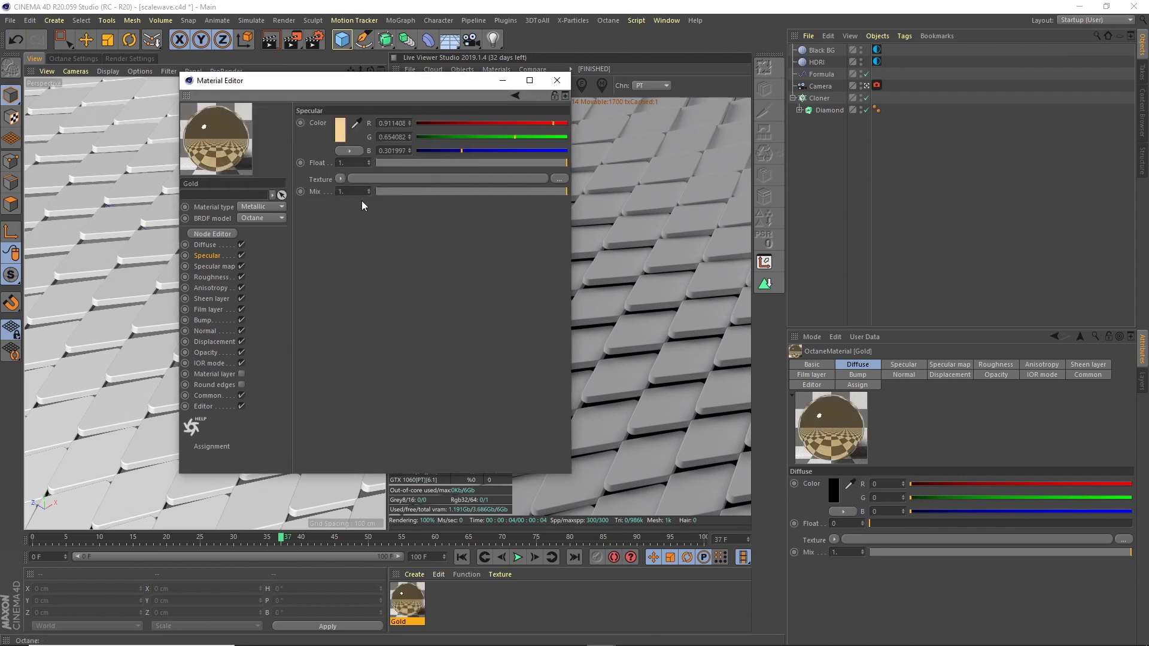
Apply the Gold material to the Diamond tile object and rename it Gold
left_click(557, 80)
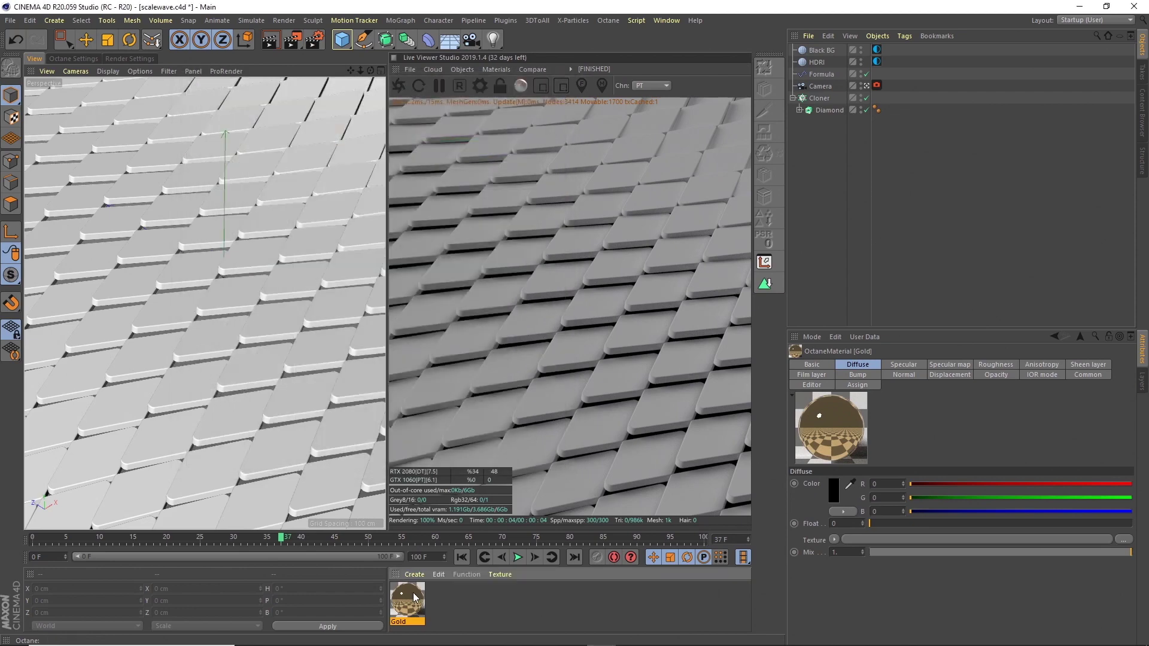
left_click_drag(412, 601, 810, 187)
left_click_drag(835, 110, 835, 110)
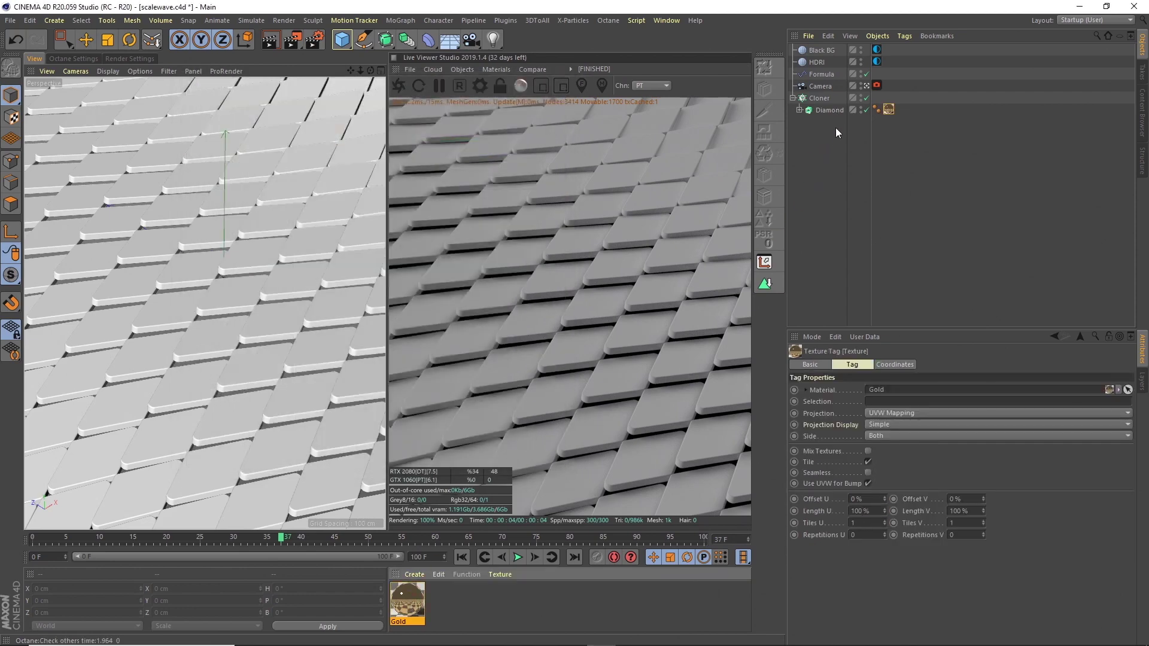
left_click(399, 86)
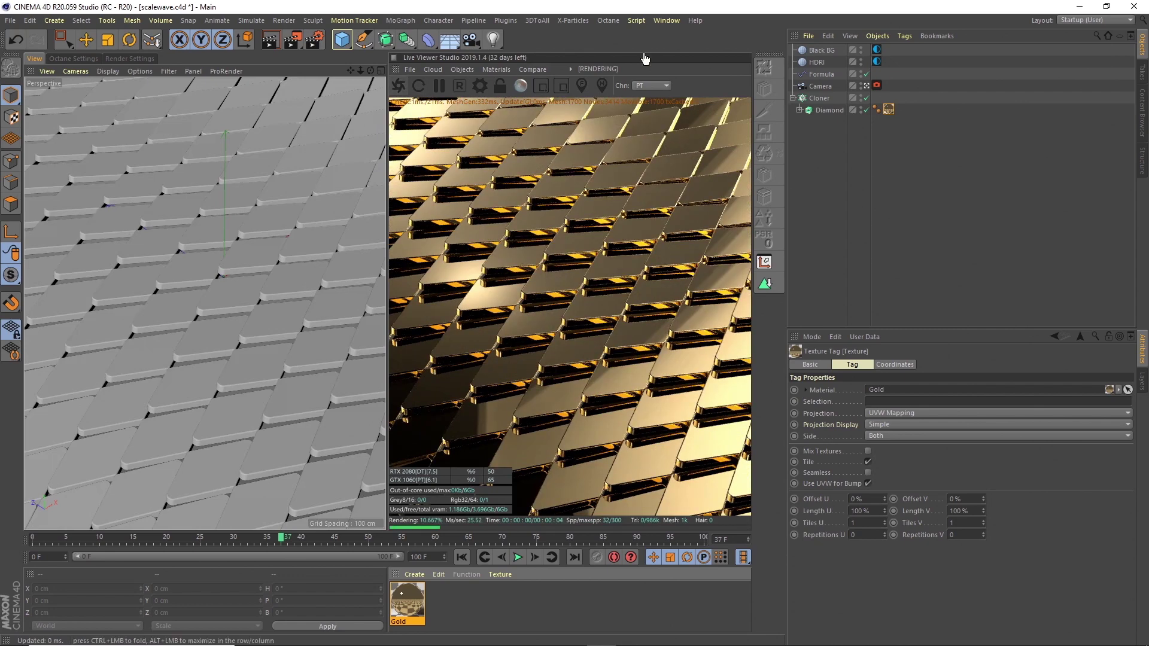
double_click(829, 110)
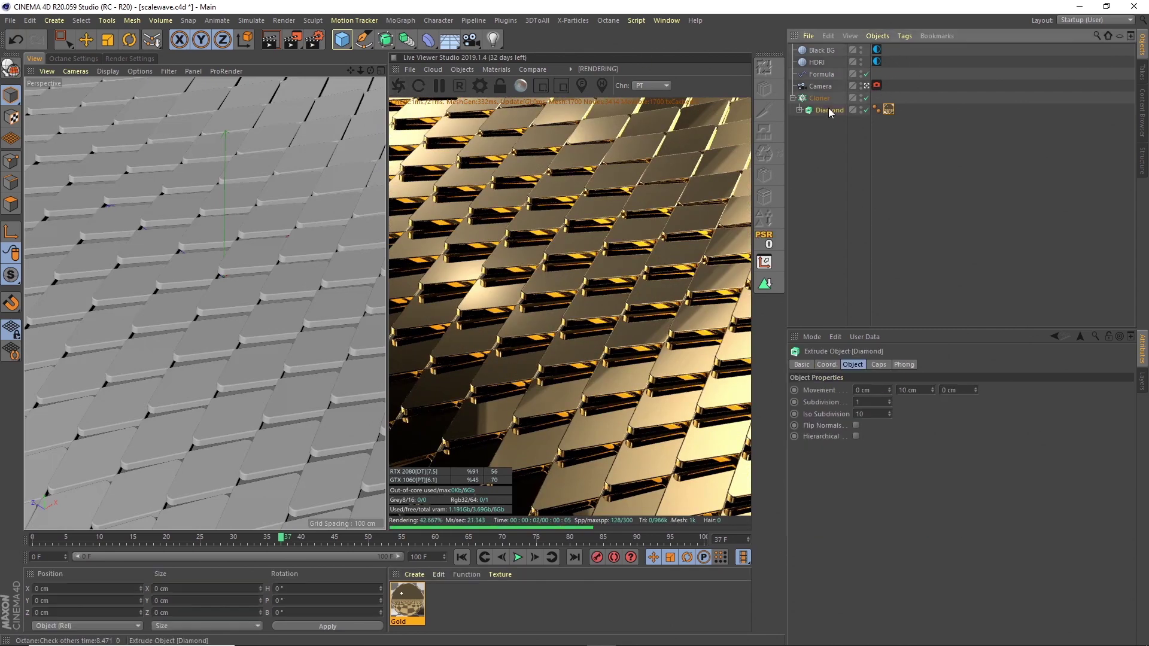
type("Gold")
key("Return")
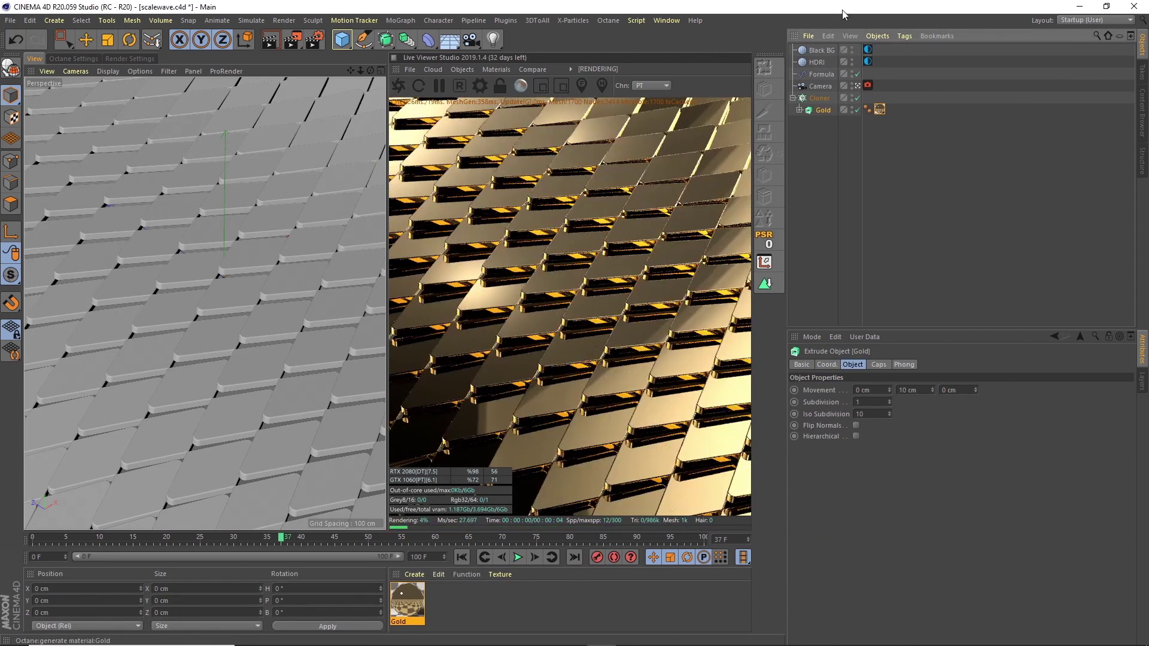
Duplicate the Gold object as Black and delete its Gold material tag
left_click_drag(824, 114, 839, 108, "ctrl")
double_click(826, 111)
type("Black")
key("Return")
left_click(880, 111)
key("Delete")
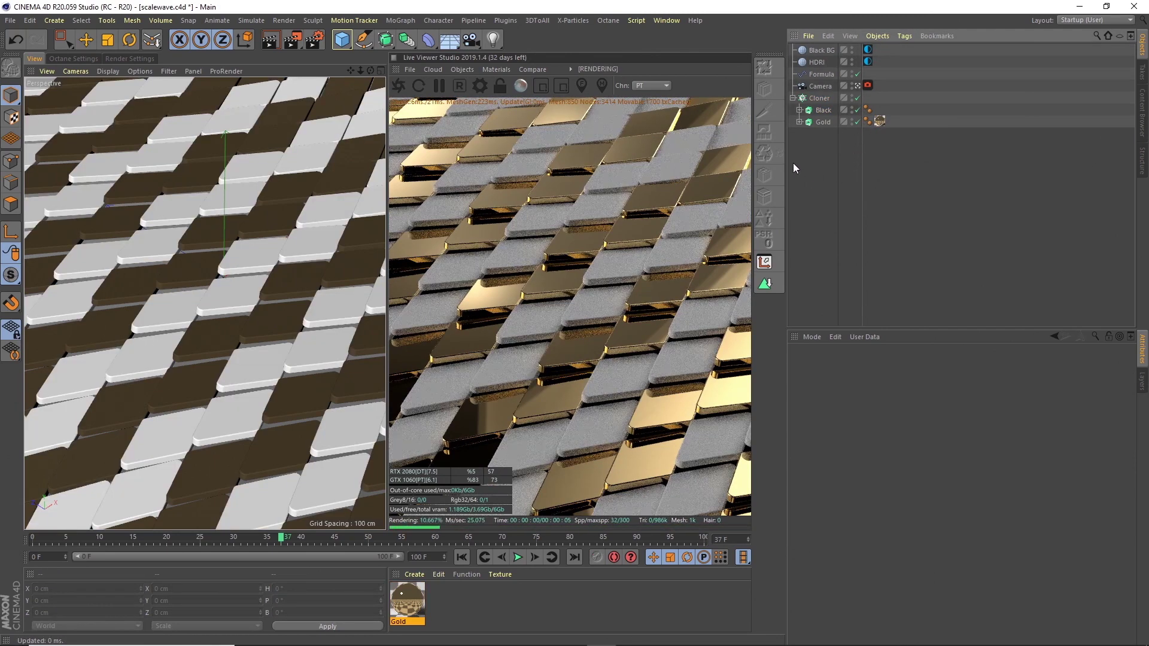
left_click(820, 99)
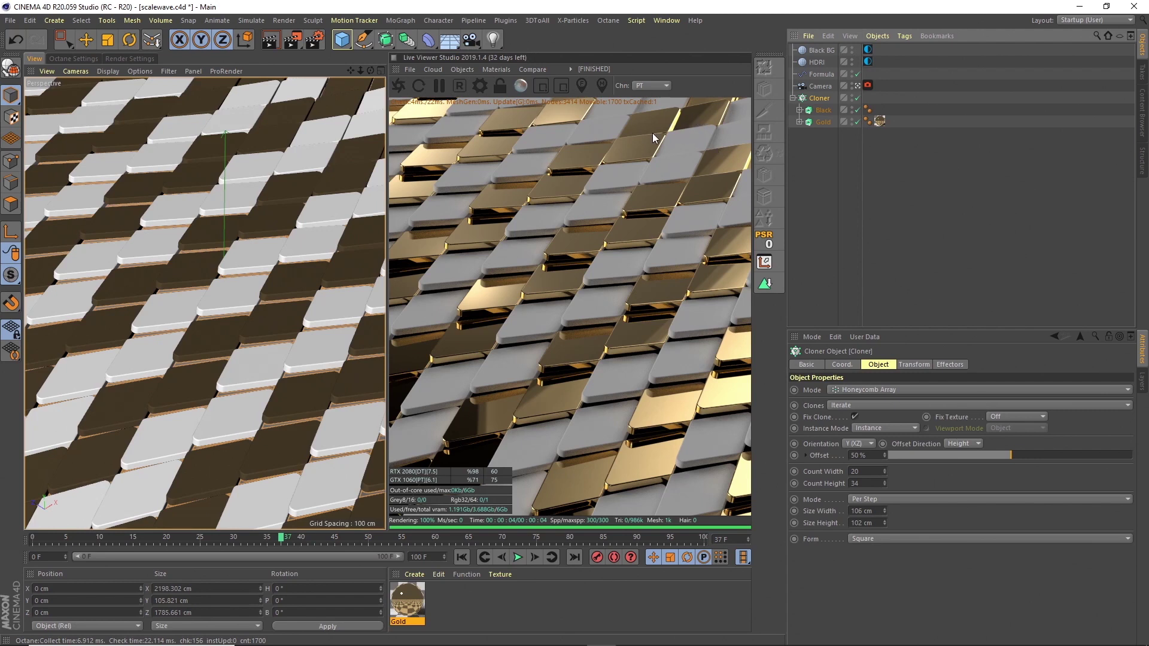
Create a new Octane Glossy material named Black
left_click(831, 143)
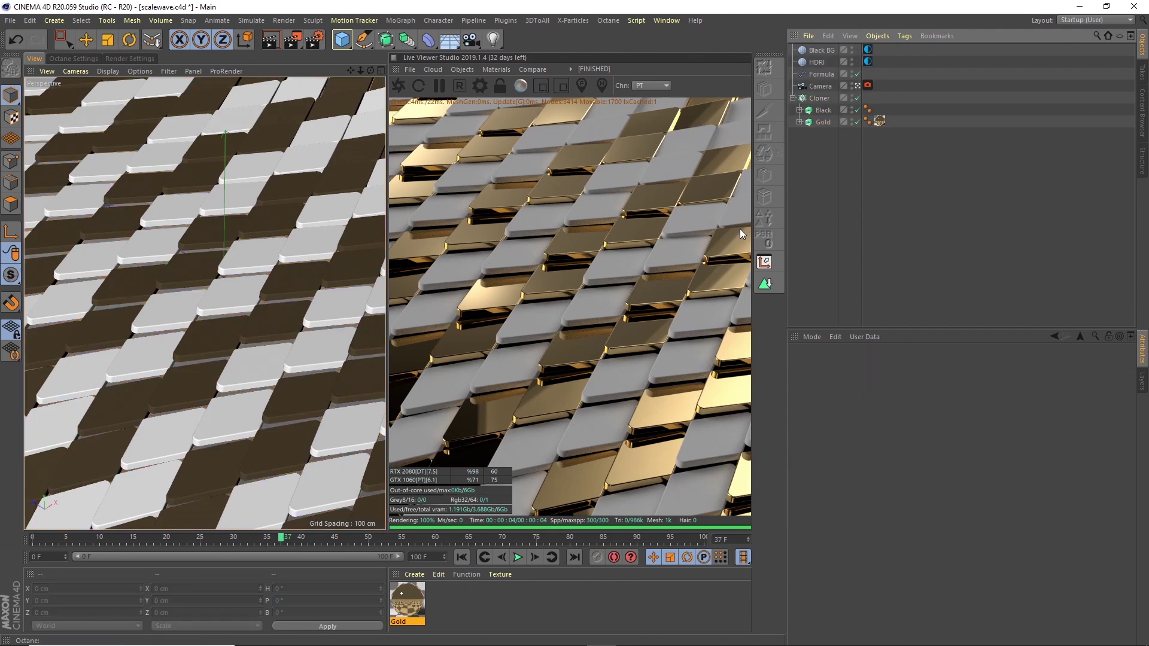
left_click(463, 70)
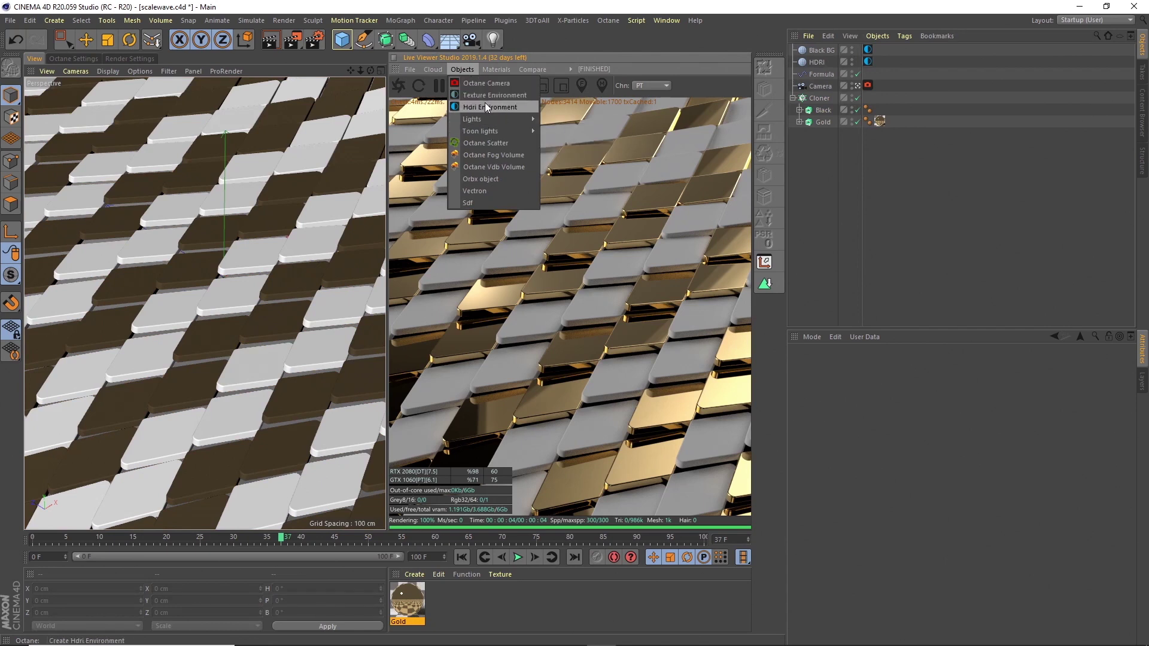
mouse_move(497, 70)
left_click(540, 135)
double_click(407, 622)
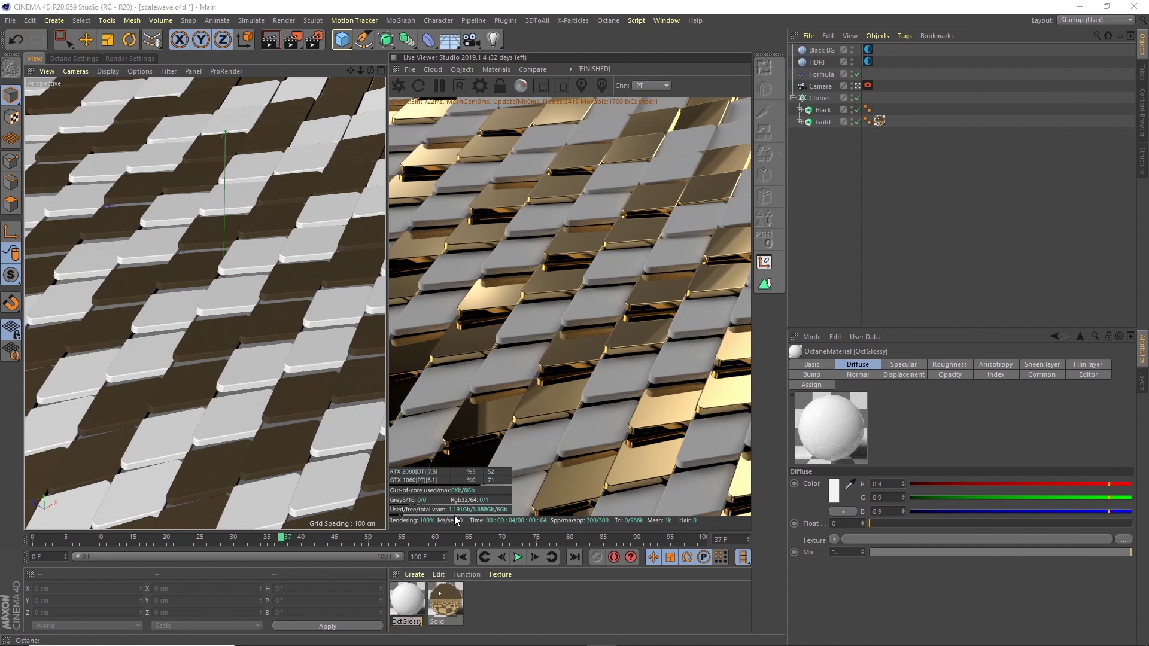
type("Black")
key("Return")
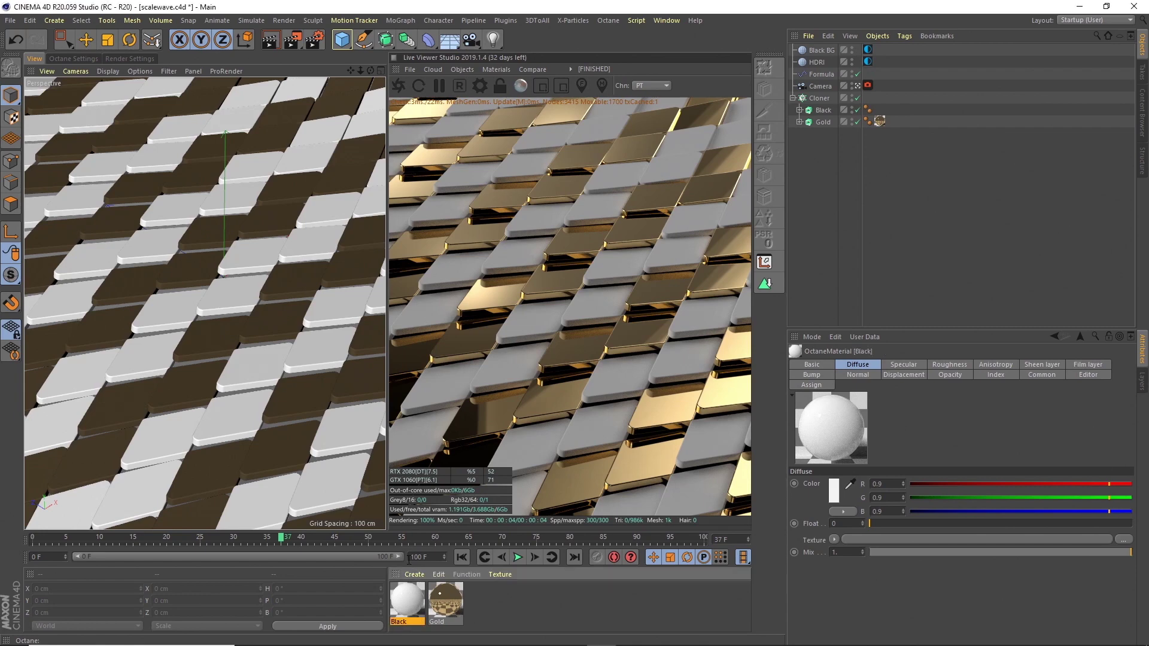
Open the Black material's Diffuse settings in the Octane Node Editor
double_click(408, 602)
left_click(205, 246)
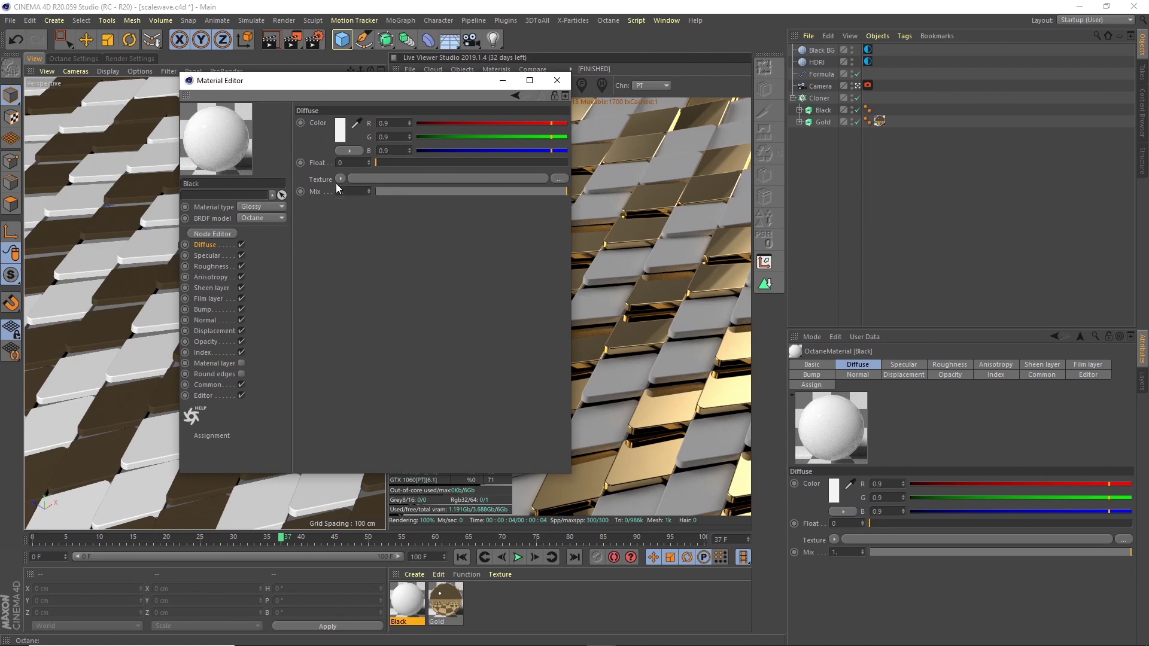
left_click(221, 232)
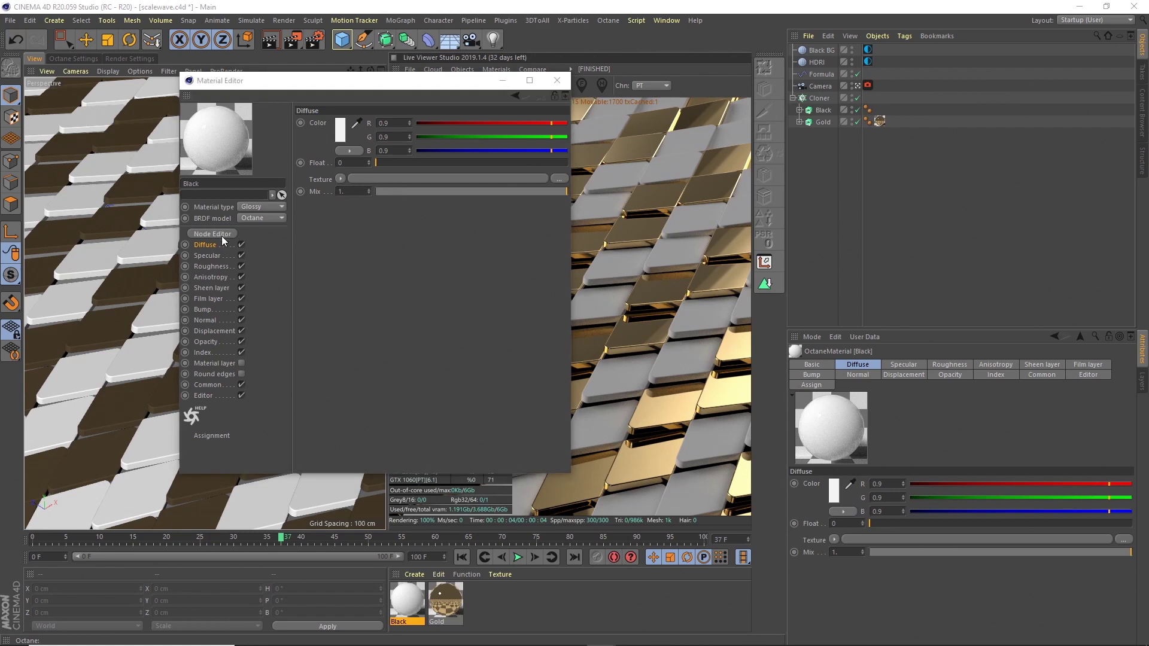
Add an ImageTexture node loaded with carbon-fiber.jpg and place it beside the Black node
left_click_drag(577, 170, 468, 87)
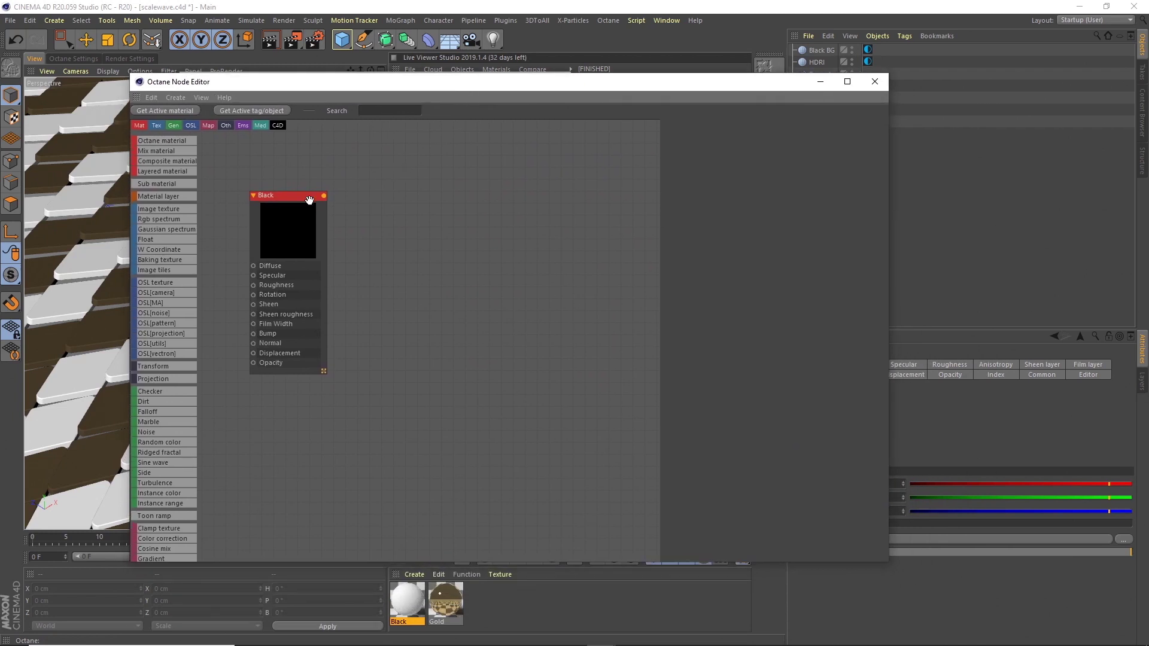
left_click_drag(307, 197, 539, 199)
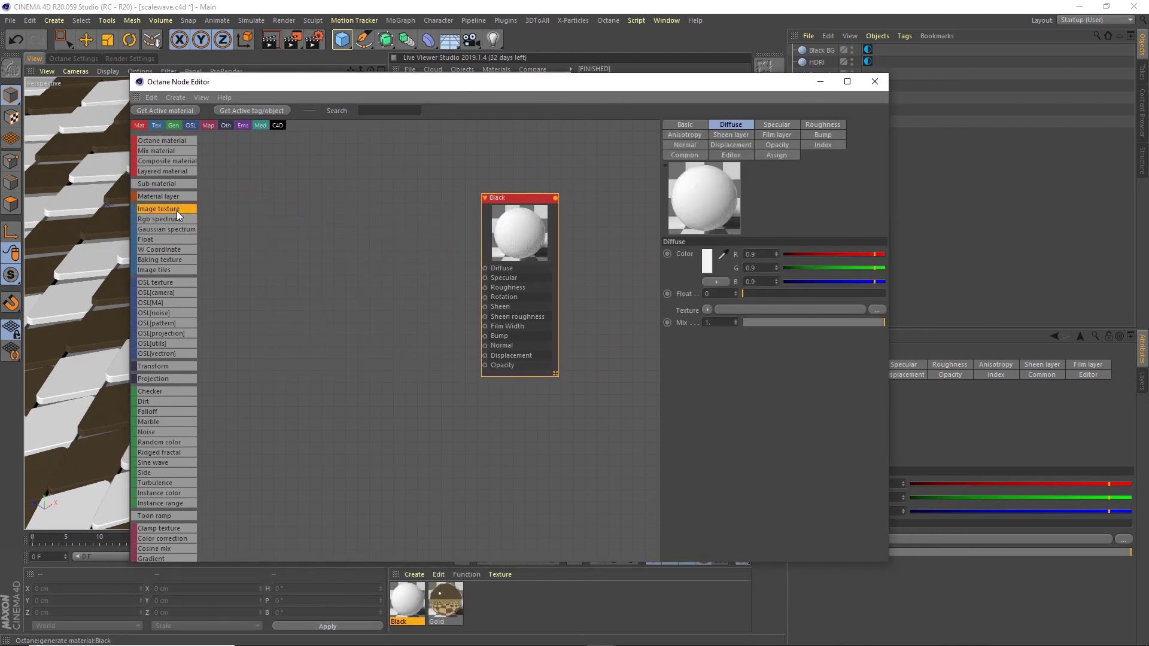
mouse_move(249, 237)
left_mouse_down()
mouse_move(297, 256)
mouse_move(312, 249)
mouse_move(256, 236)
left_mouse_up()
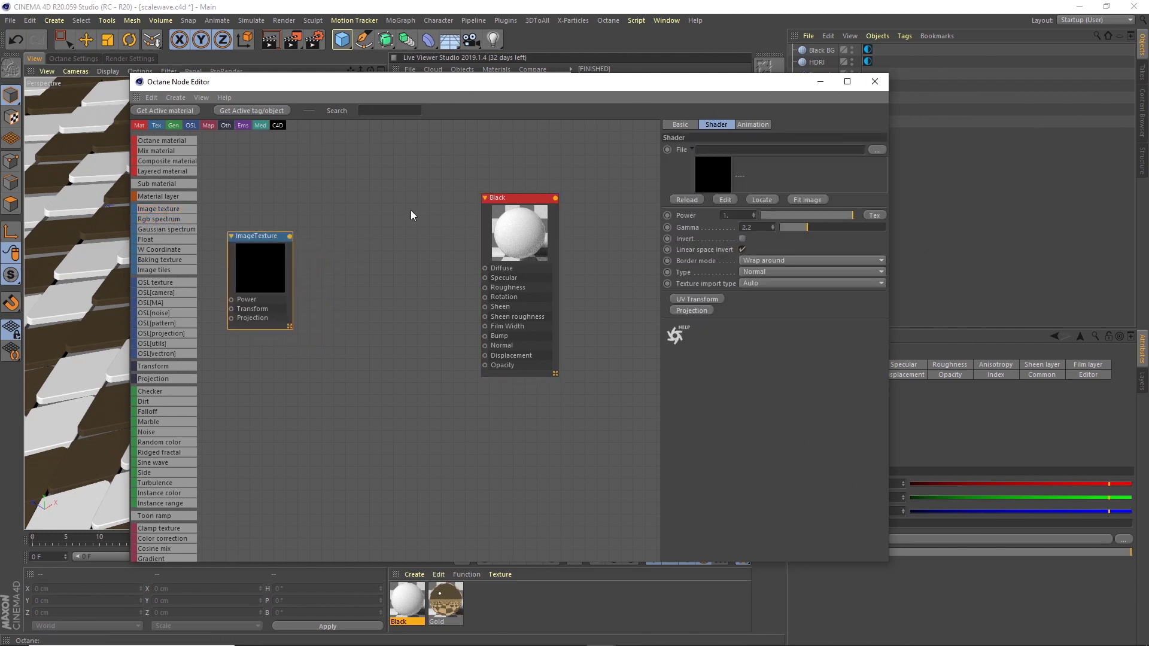
left_click(877, 150)
left_click(278, 165)
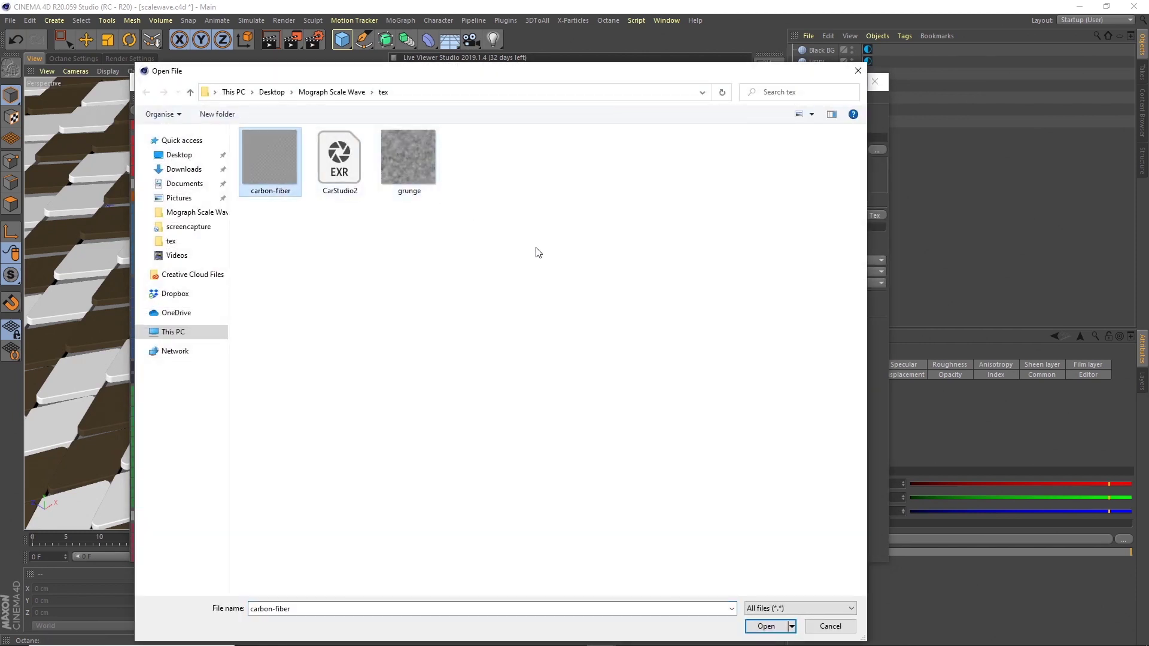
left_click(764, 626)
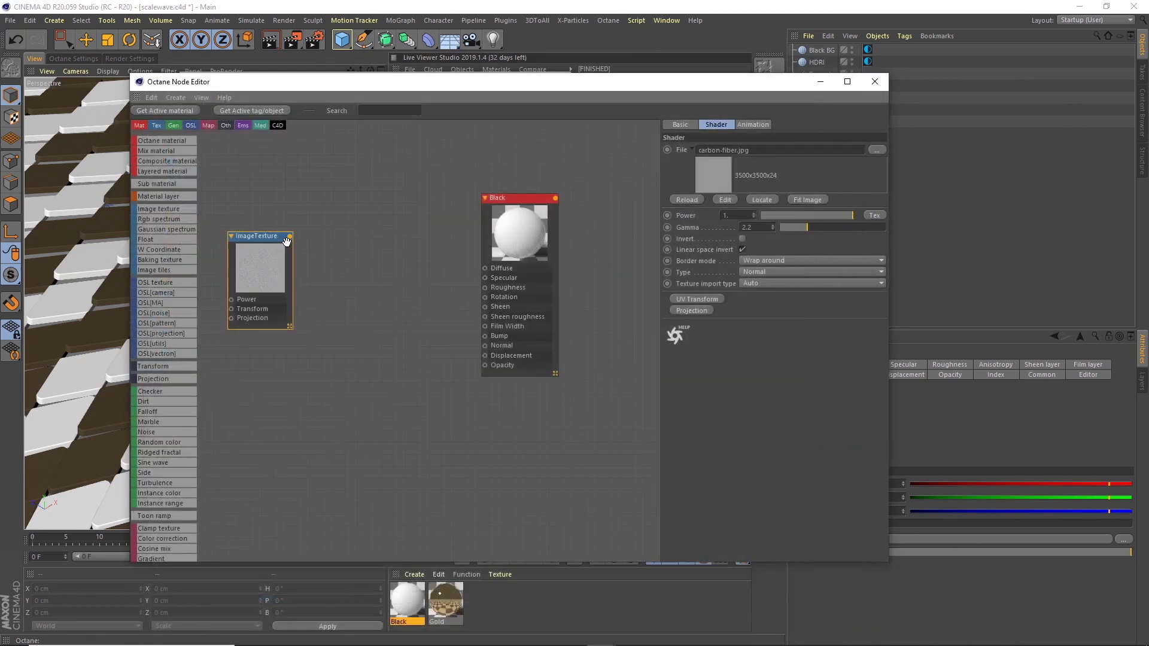
left_click_drag(257, 236, 324, 208)
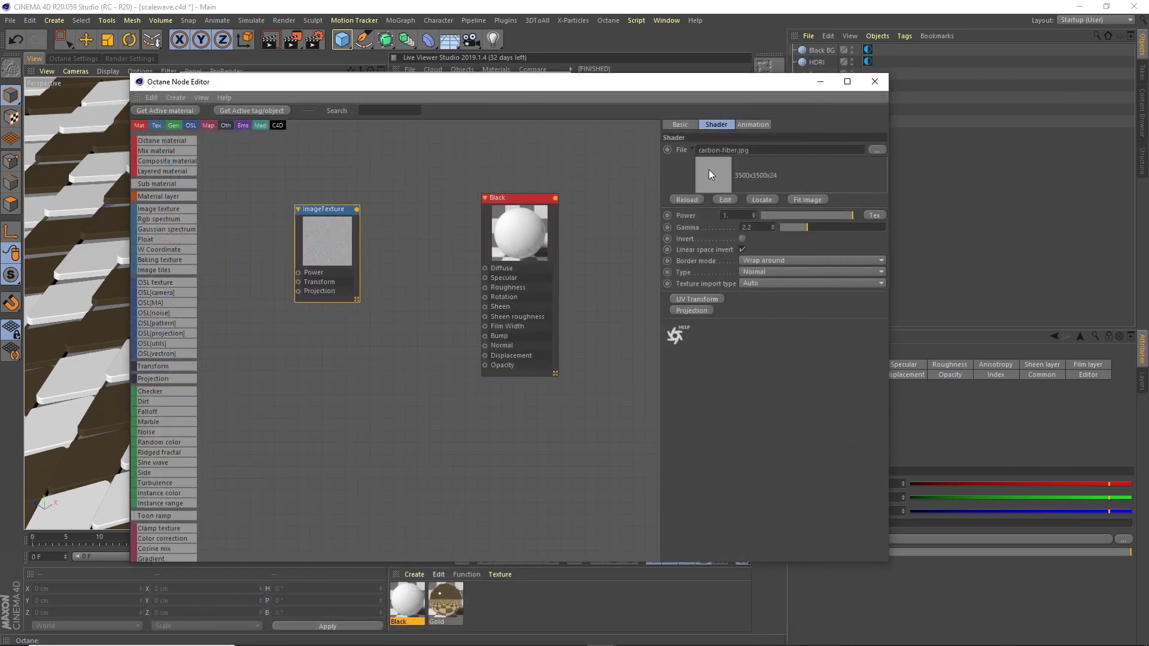
Browse the Mograph Scale Wave tex folder on the desktop, then return to Cinema 4D
left_click(1078, 9)
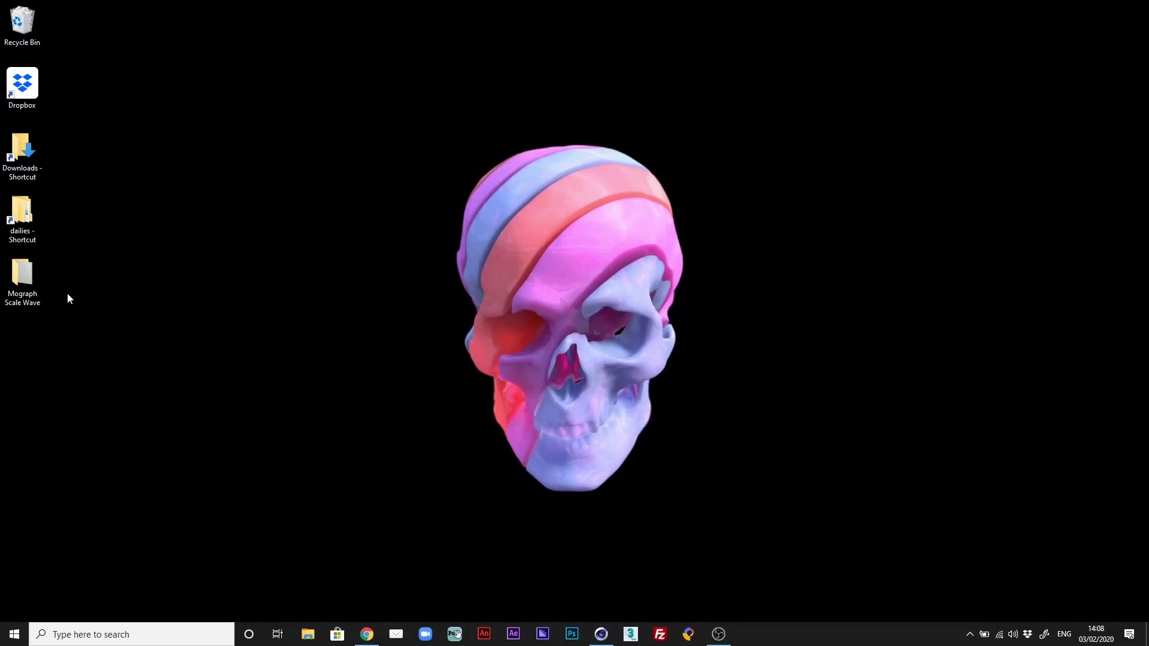
double_click(28, 275)
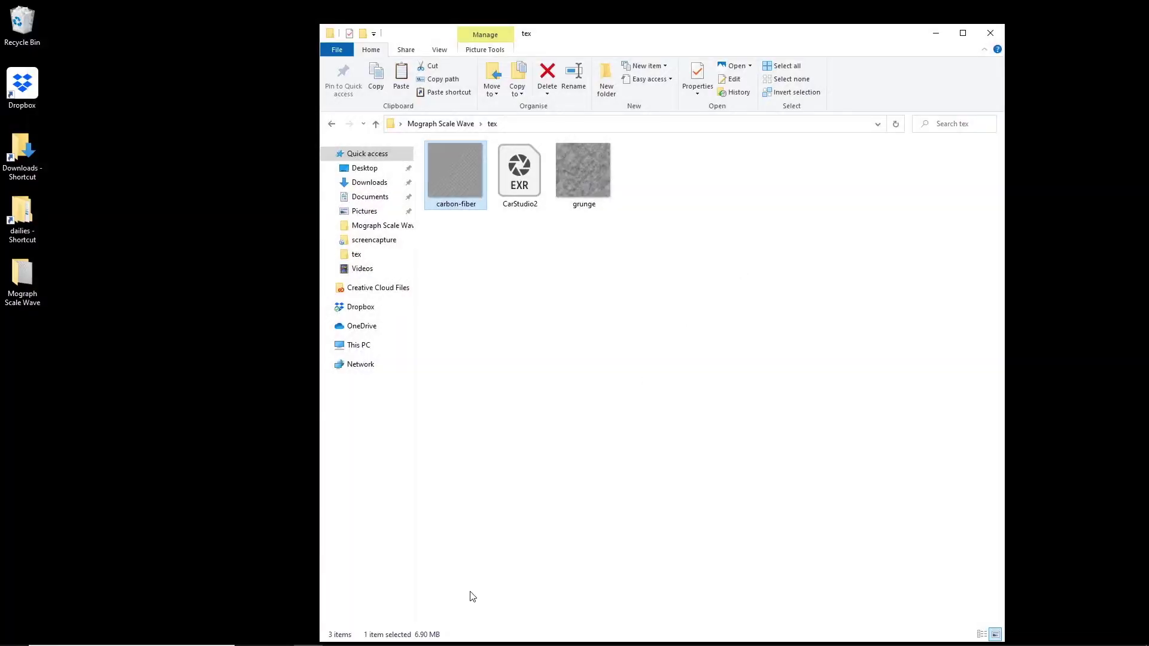
left_click(602, 639)
Connect the carbon-fiber ImageTexture output to the Black material's Diffuse input
left_click(328, 209)
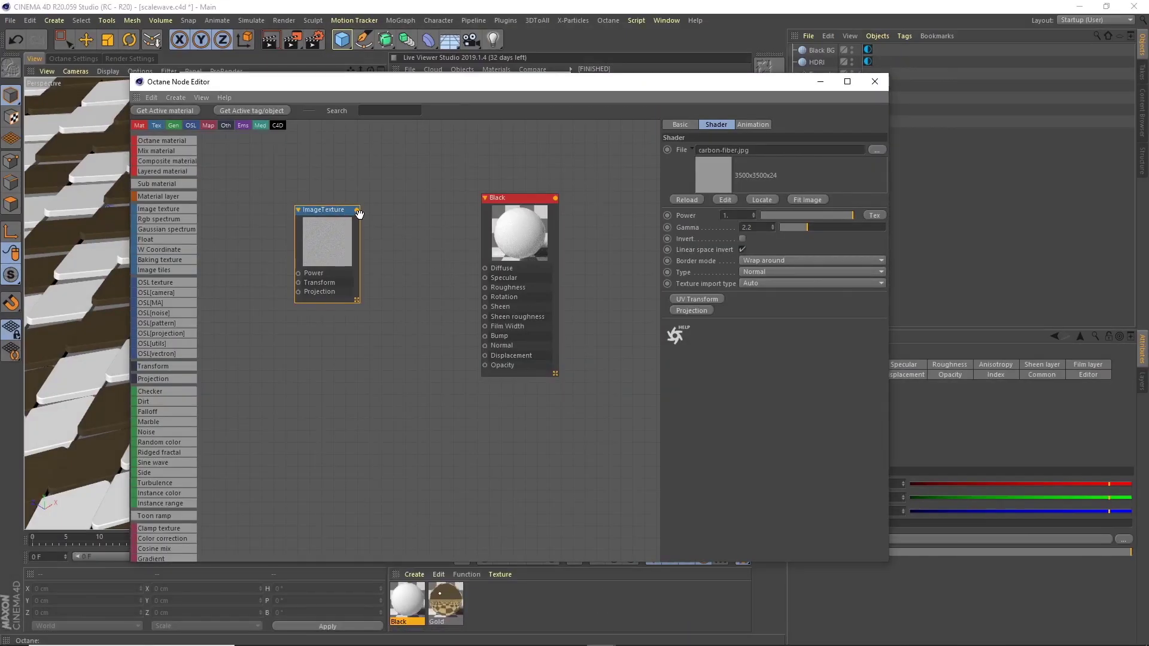
left_click_drag(357, 209, 484, 268)
left_click_drag(749, 80, 340, 190)
Close the Material Editor and apply the Black material to the Black tiles object
left_click(557, 80)
left_click_drag(410, 195, 265, 170)
left_click_drag(413, 604, 825, 111)
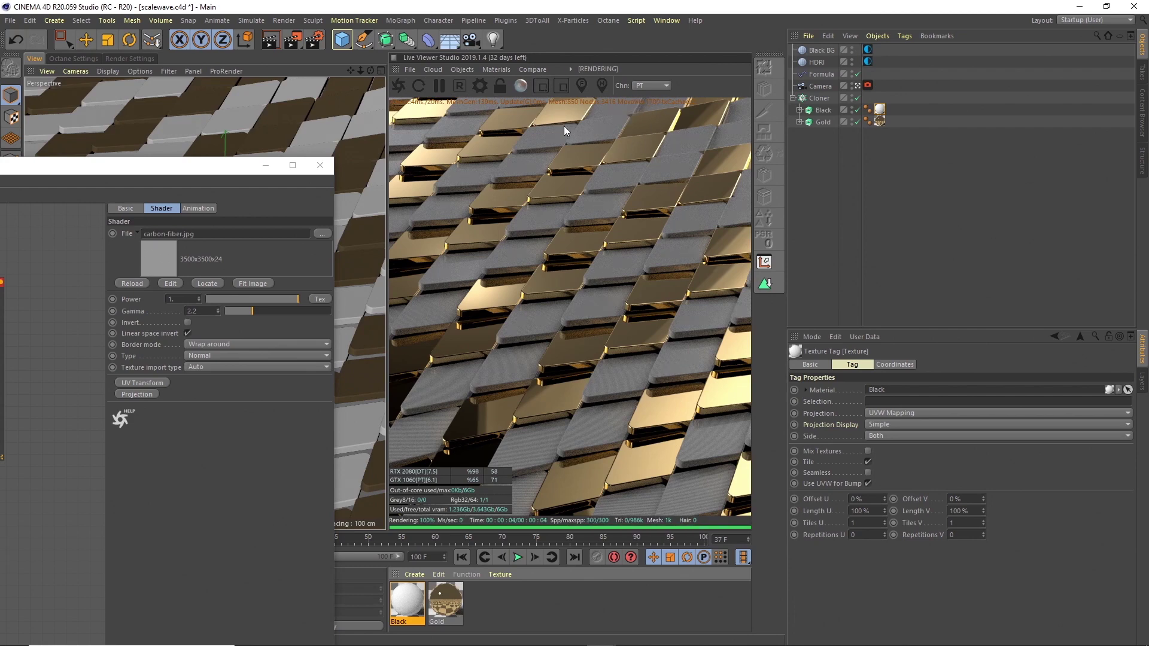
Lock the Live Viewer to the render output frame and pan to another tile area
left_click(500, 87)
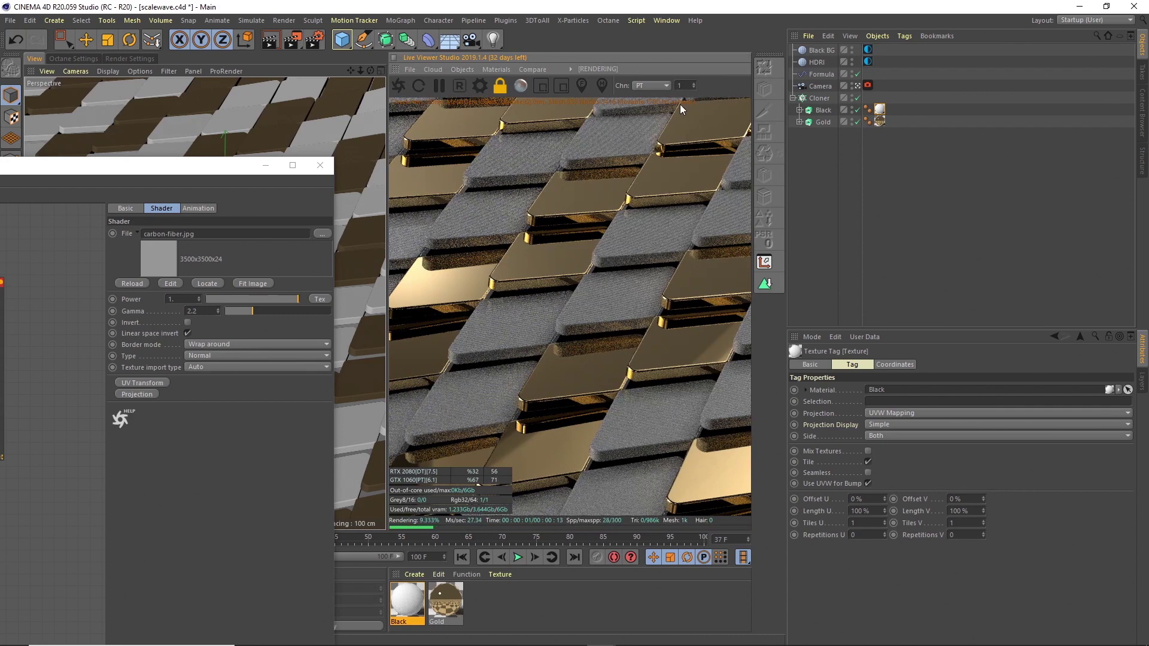
left_click(500, 87)
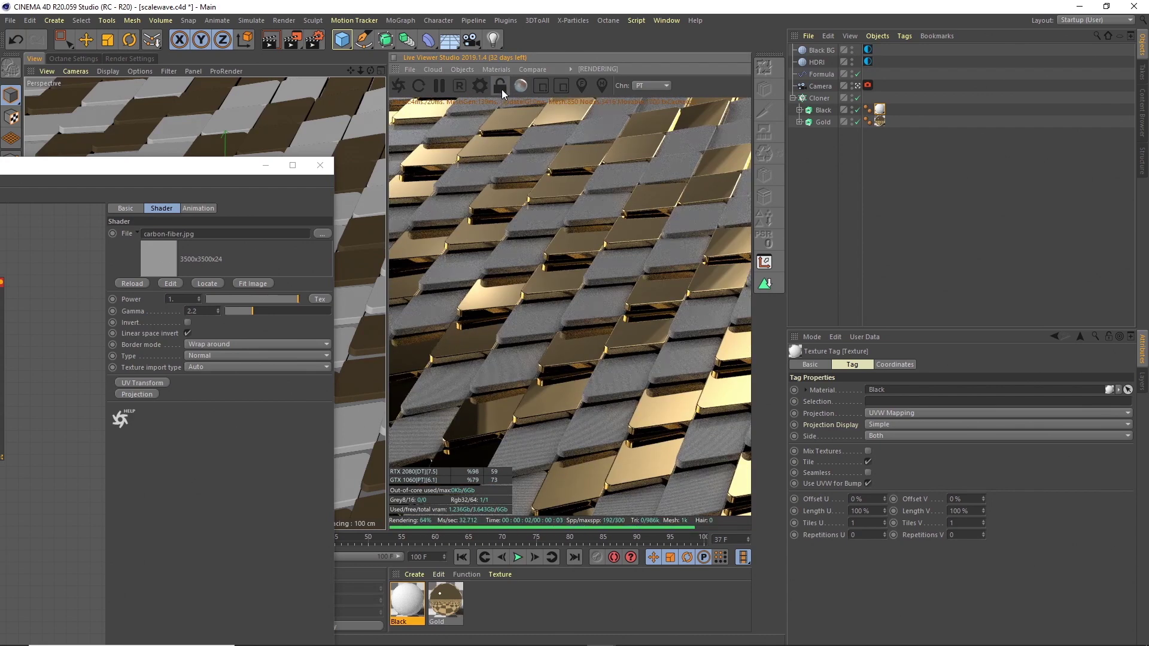
left_click(319, 45)
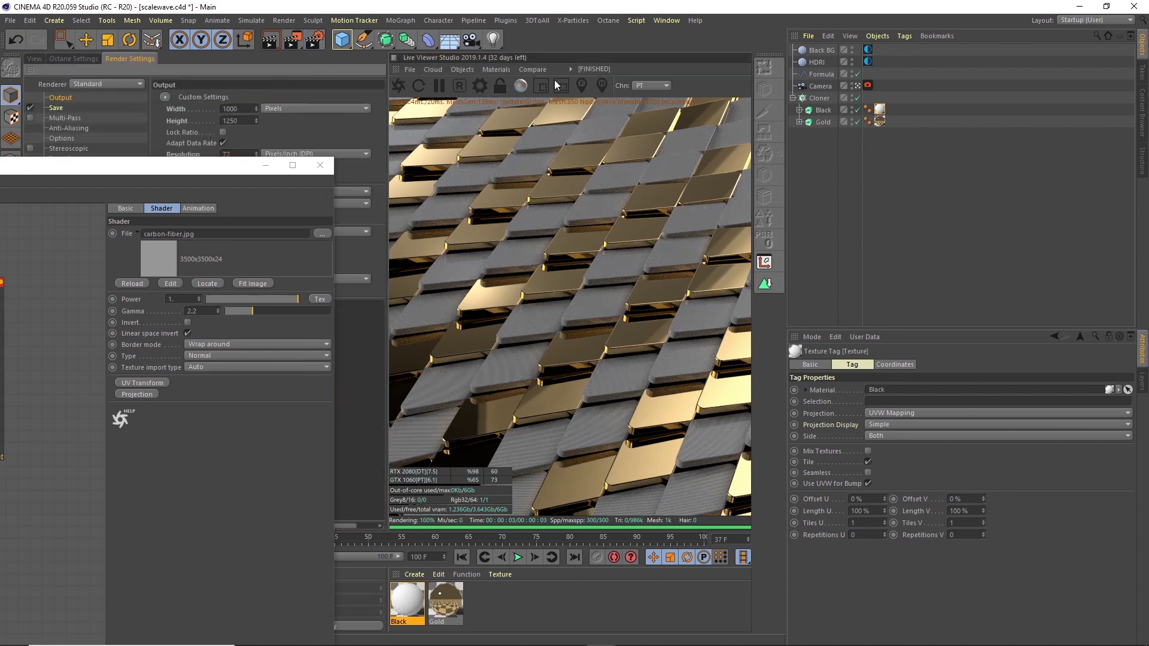
left_click(500, 85)
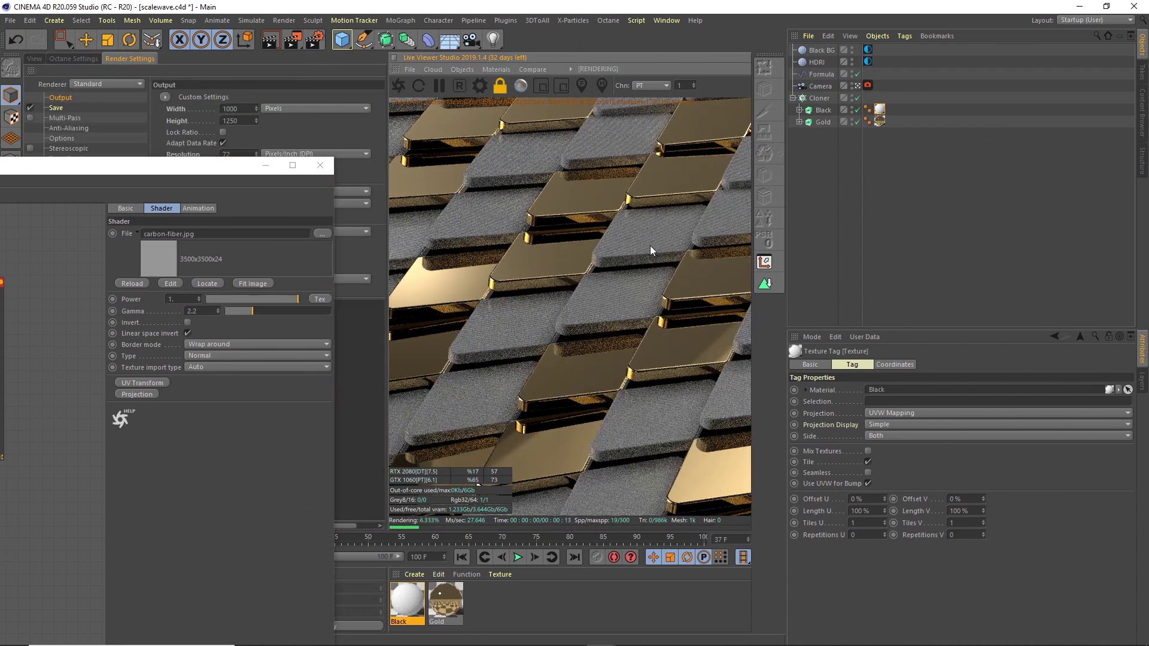
middle_click_drag(631, 270, 594, 199)
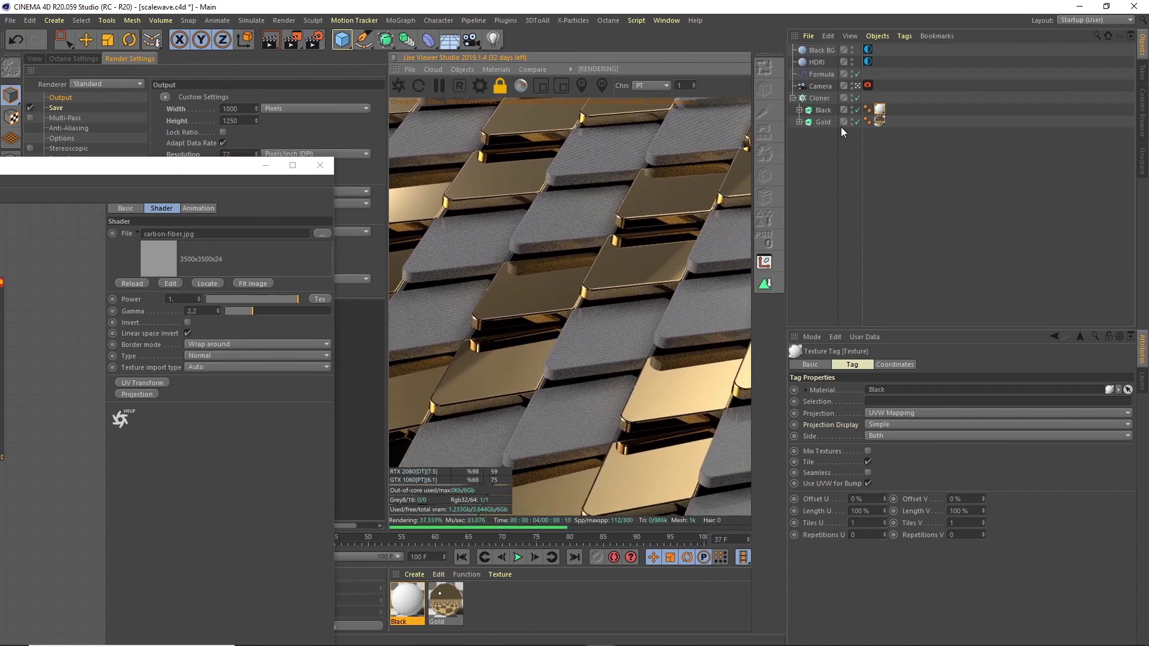
Set the Black tiles' texture projection to Cubic and restart the live render
left_click(879, 411)
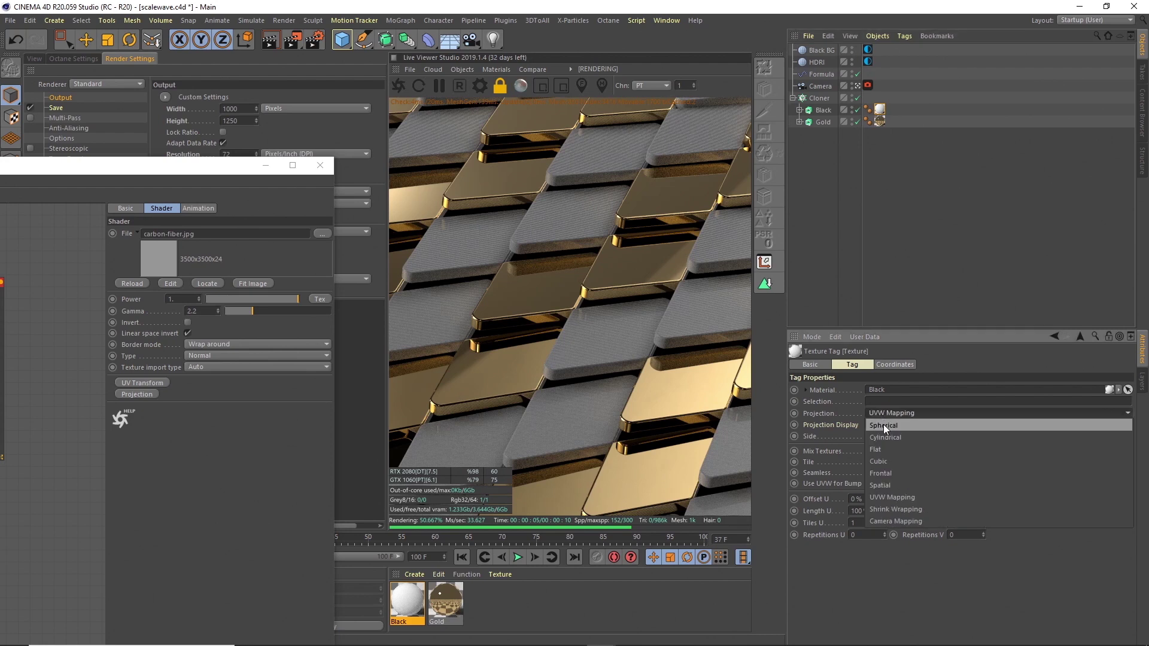
left_click(885, 461)
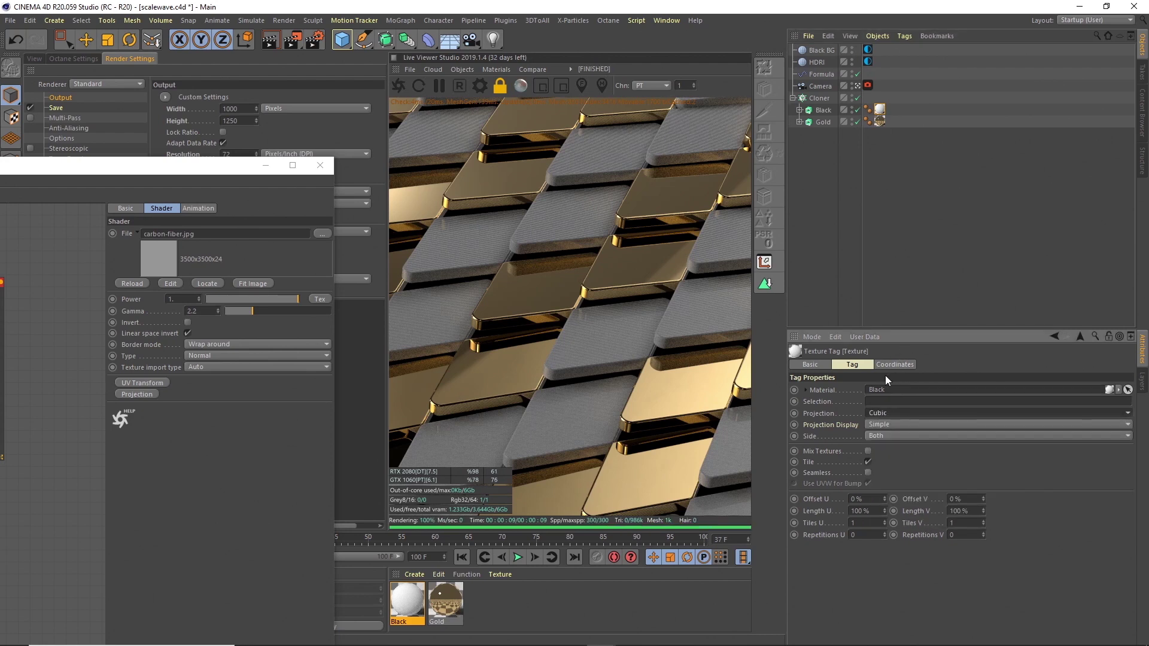
left_click(398, 85)
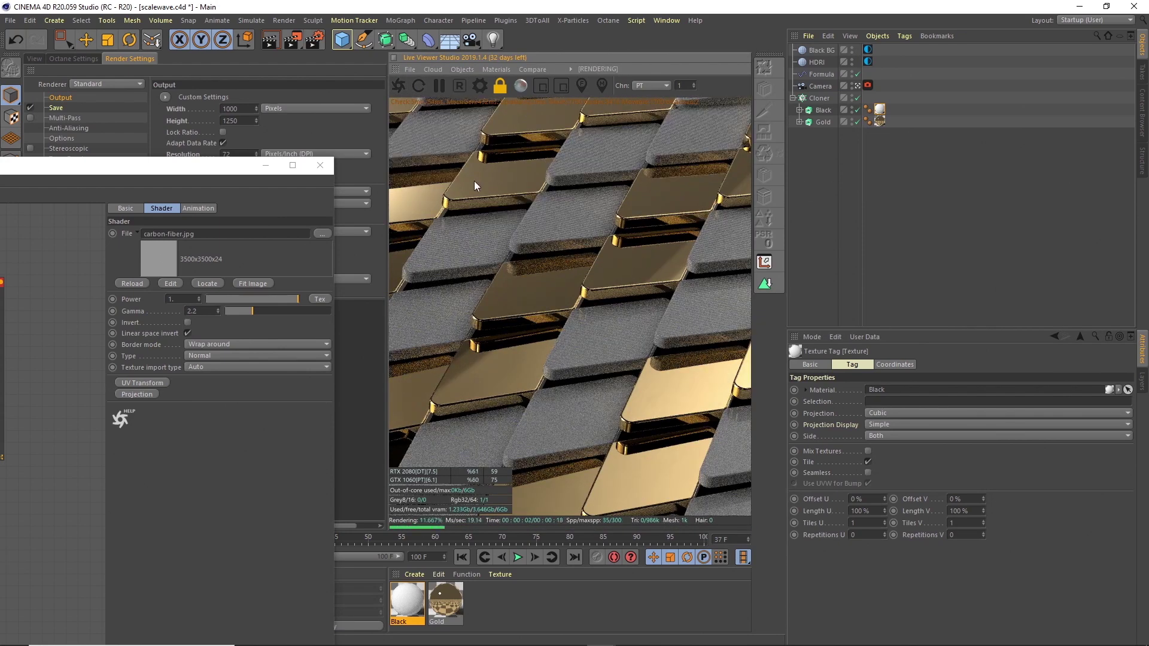
Insert a Gradient node between the carbon-fiber ImageTexture and Black's Diffuse input
left_click_drag(229, 168, 448, 139)
left_click_drag(377, 139, 516, 110)
left_click_drag(321, 107, 441, 163)
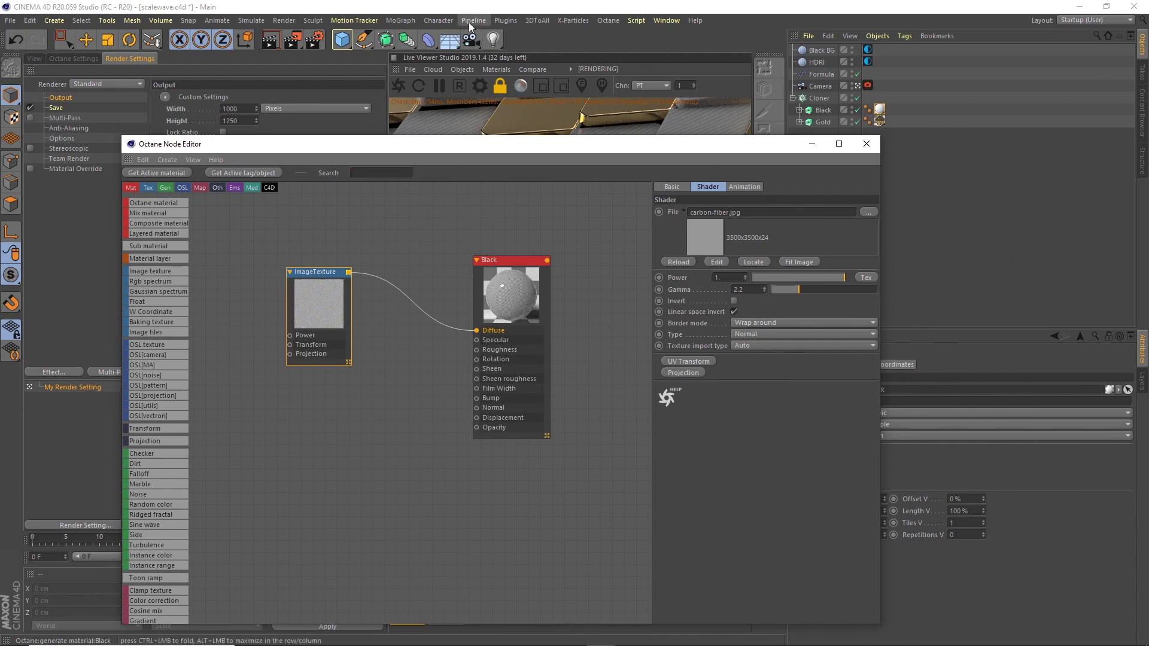
type("gradient")
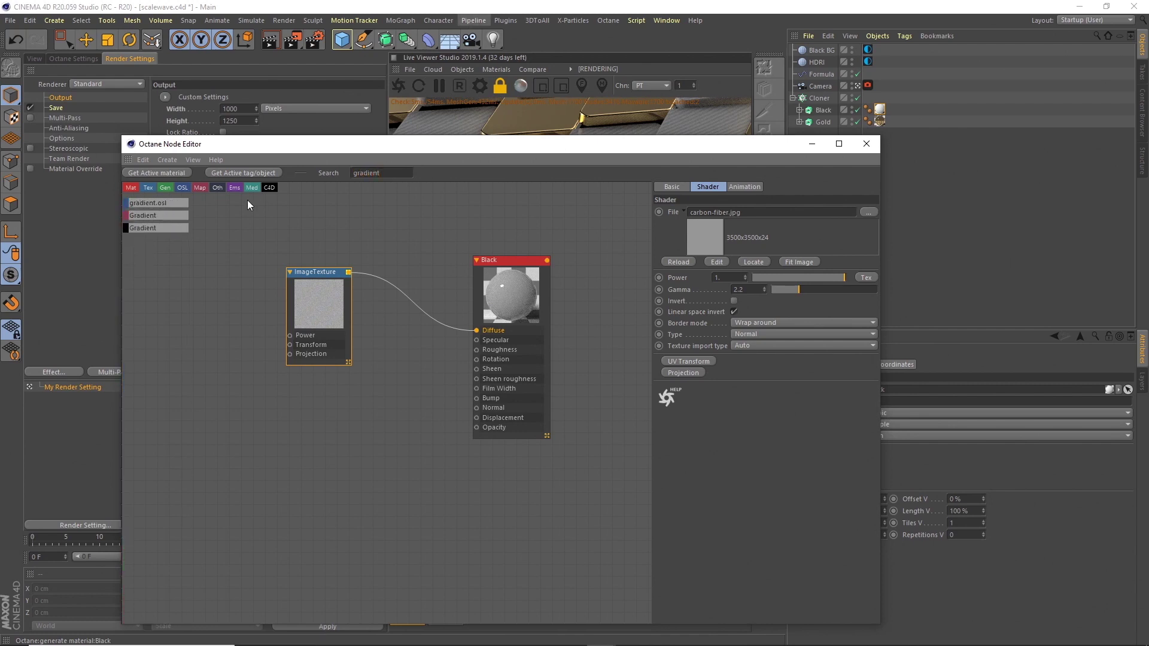
left_click_drag(411, 238, 396, 352)
left_click_drag(476, 336, 381, 363)
left_click_drag(323, 274, 251, 272)
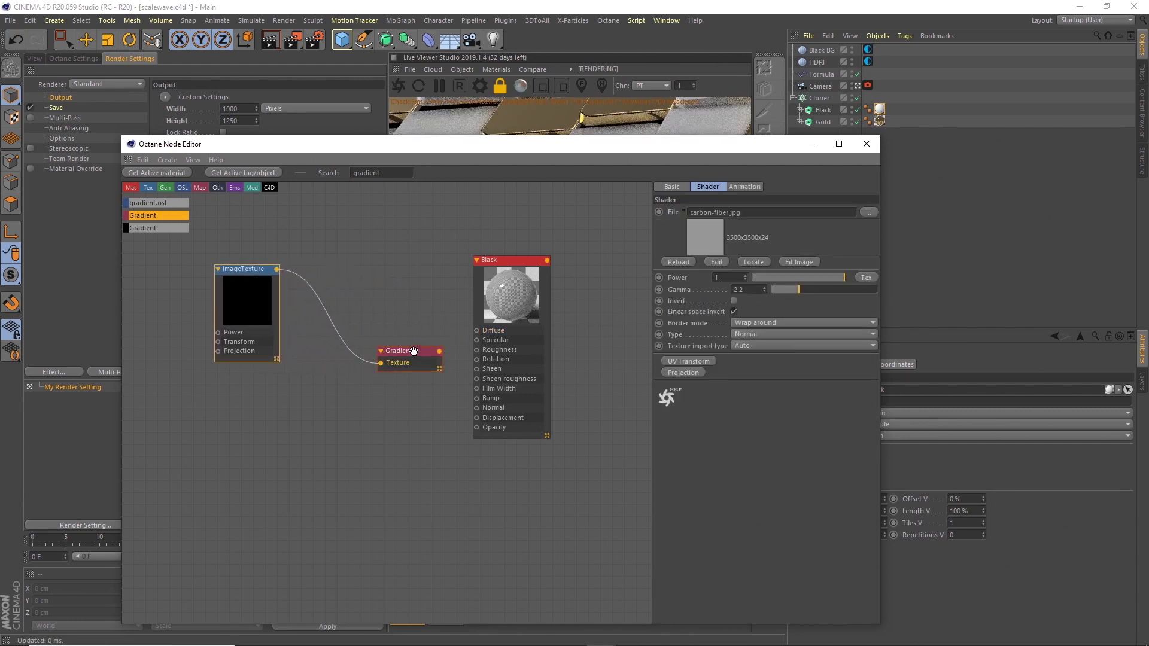
left_click_drag(440, 354, 476, 331)
left_click_drag(621, 152, 426, 189)
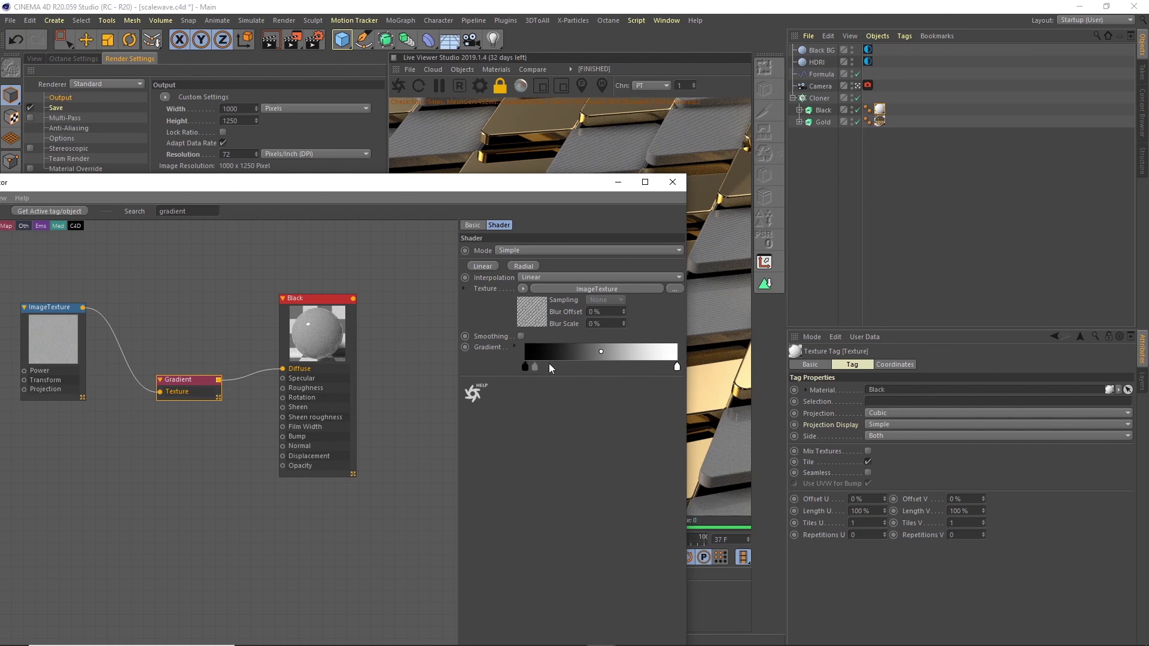
Remove the middle gradient knot and darken the white knot to about 28% value
left_click_drag(573, 365, 612, 344)
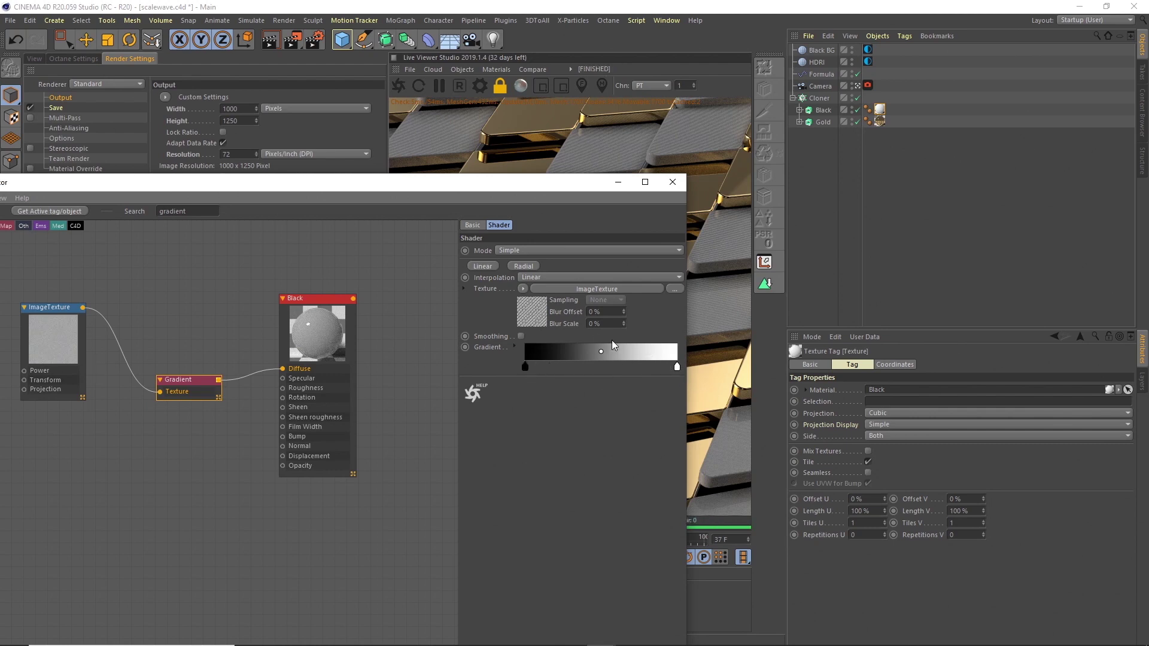
double_click(677, 368)
left_click_drag(702, 307, 865, 240)
left_click_drag(927, 335, 820, 335)
left_click(819, 352)
left_click_drag(578, 190, 446, 177)
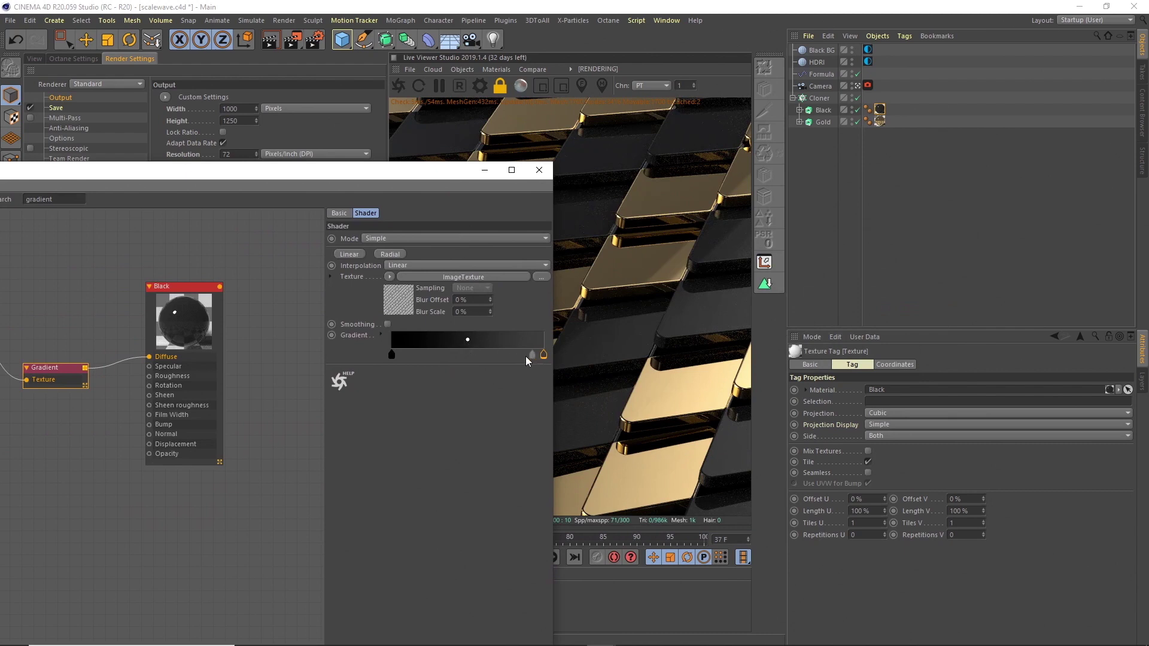
double_click(543, 354)
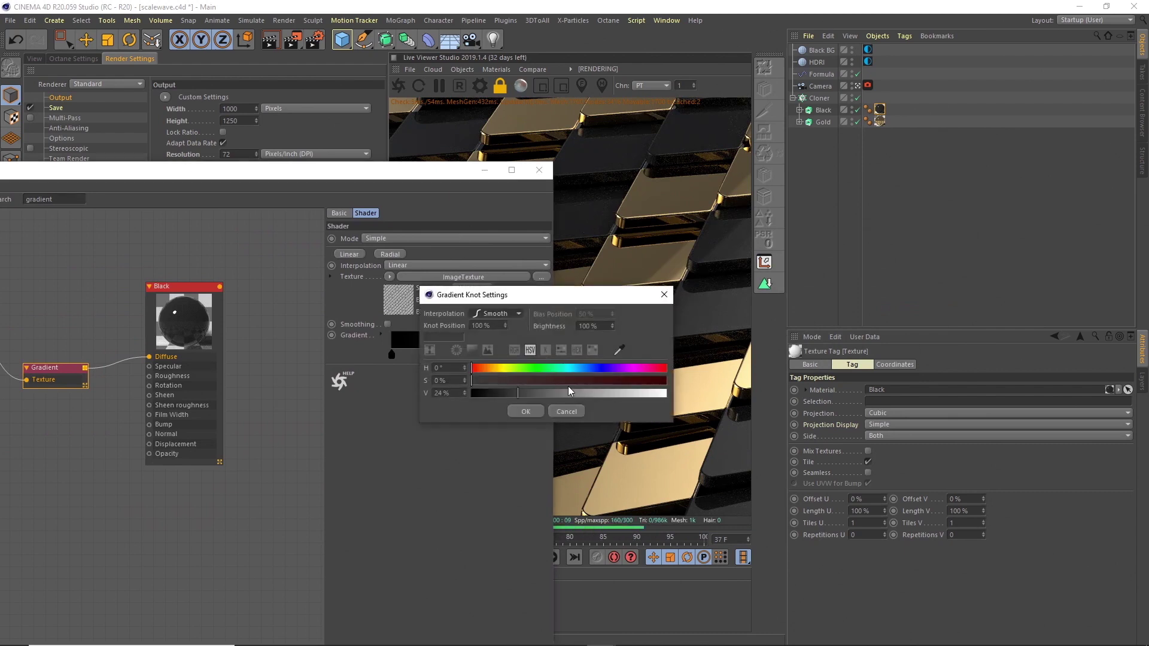
left_click(526, 411)
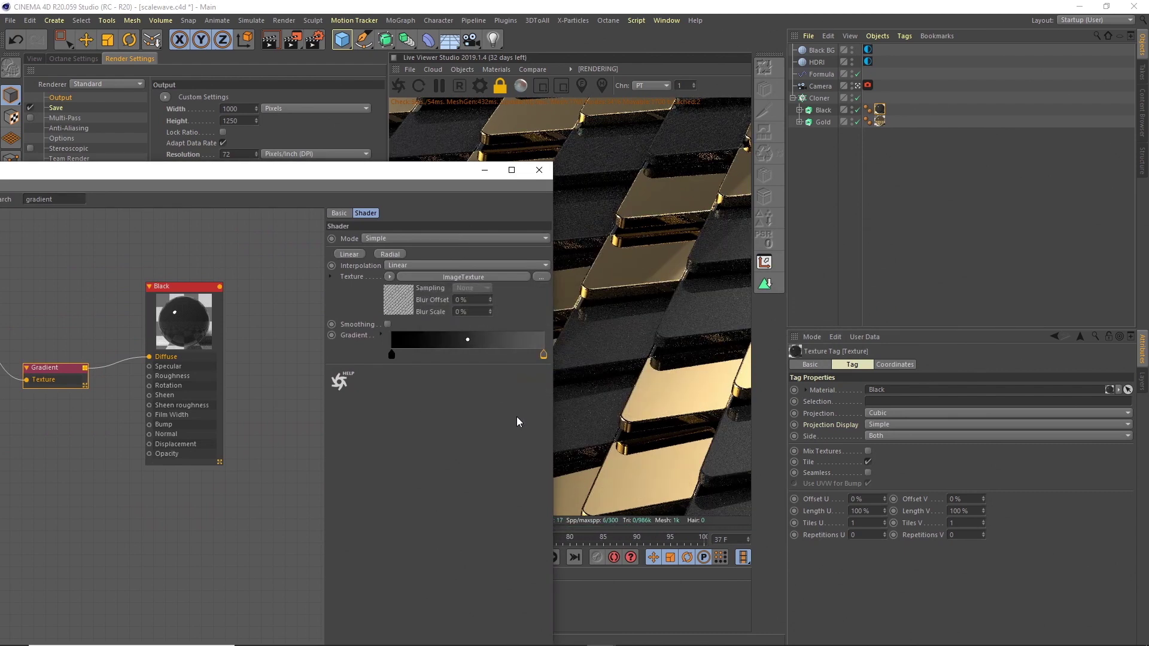
double_click(544, 356)
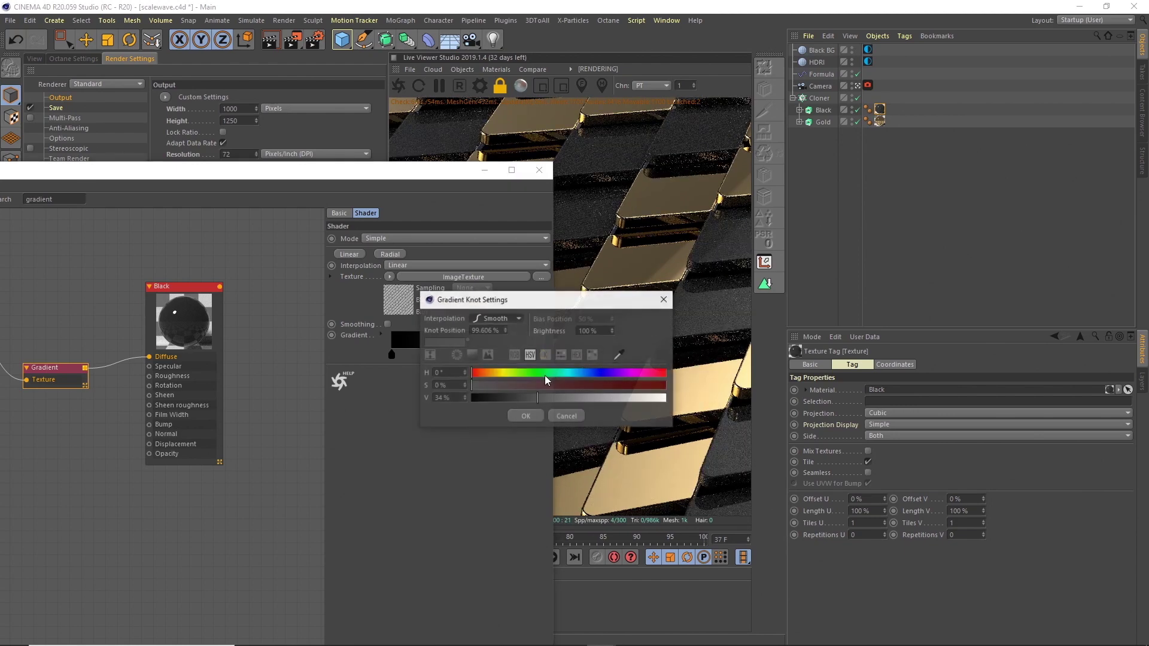
left_click(526, 414)
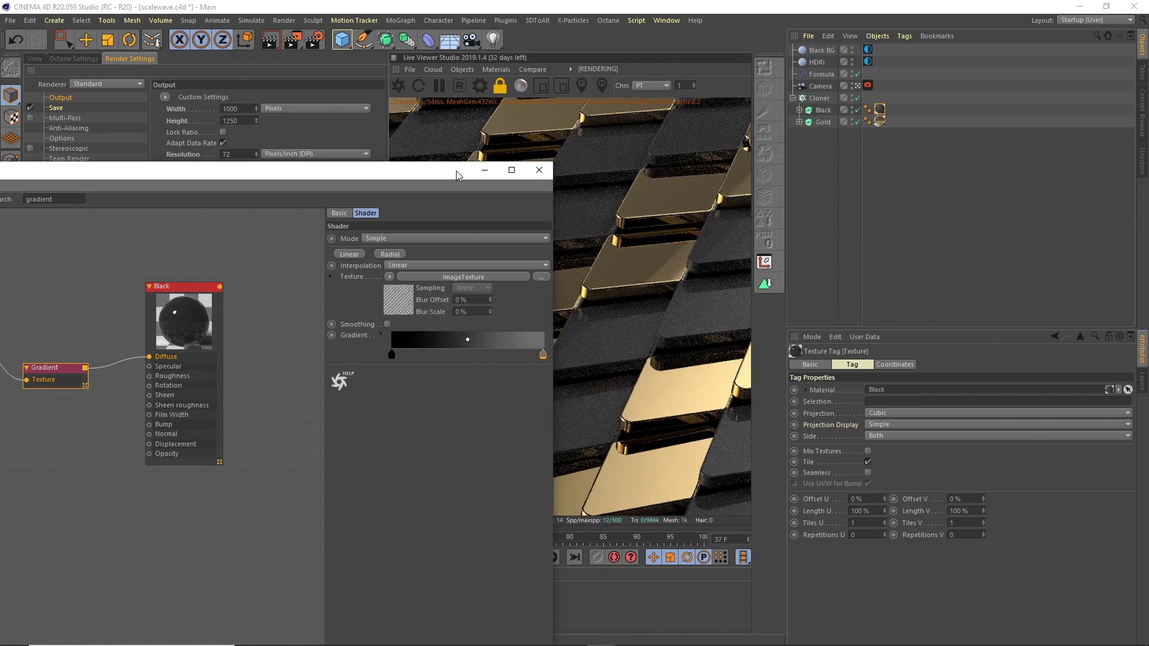
left_click_drag(450, 171, 245, 360)
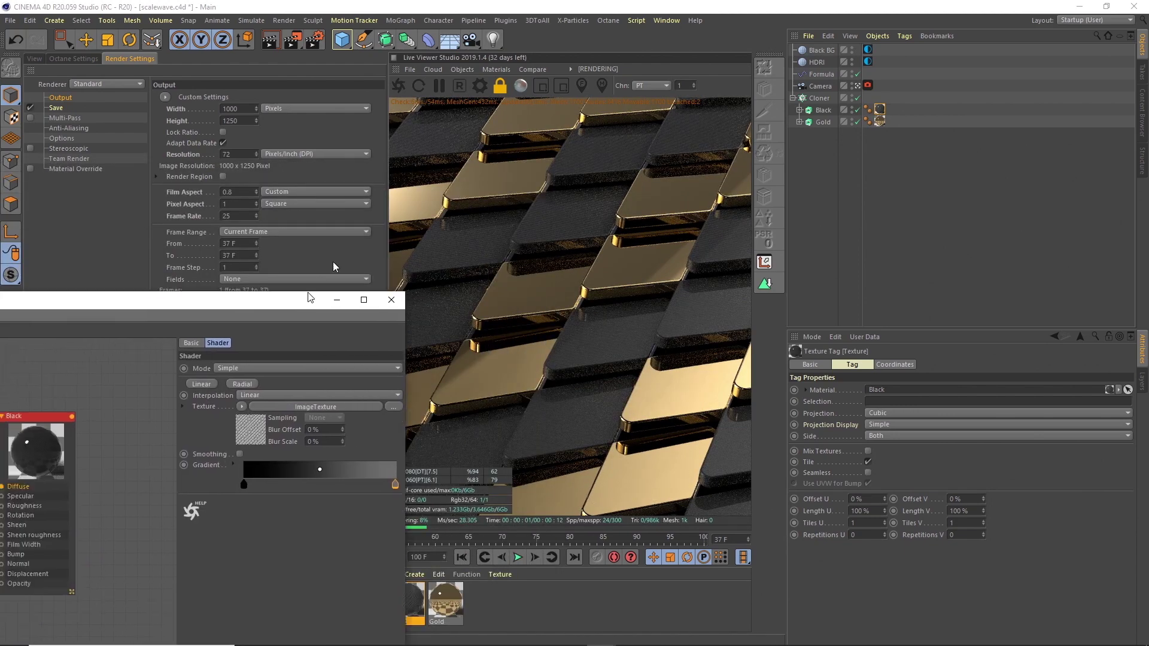
left_click_drag(349, 241, 551, 129)
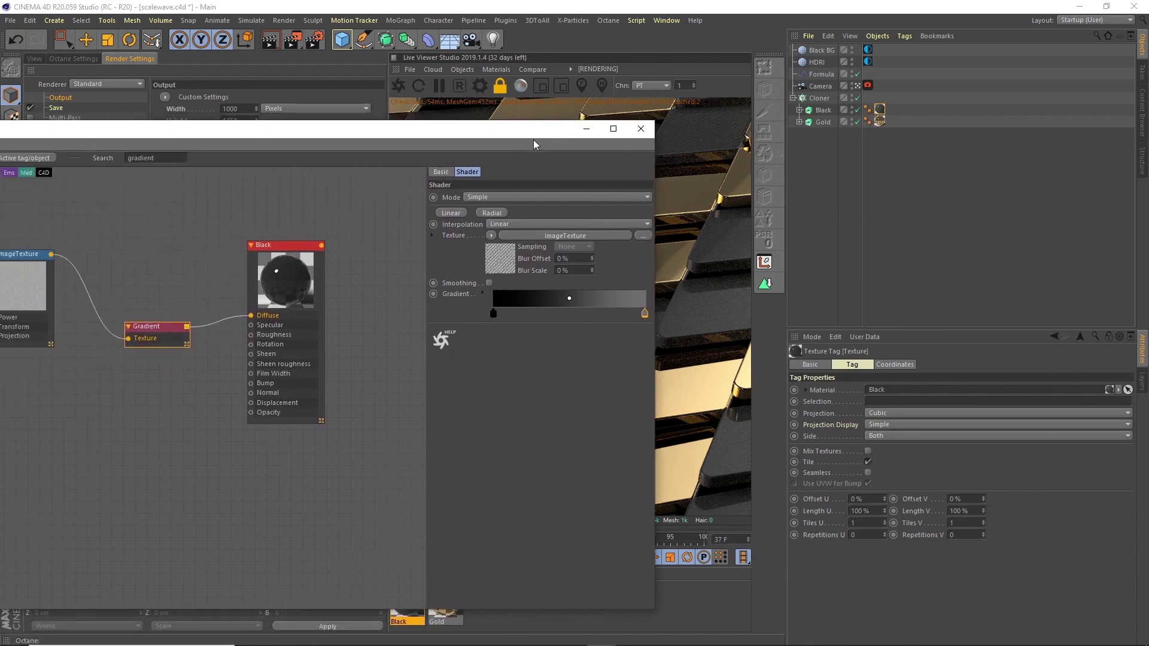
Set the Black node's Roughness float to roughly 0.2, then close the Octane Node Editor
left_click(282, 338)
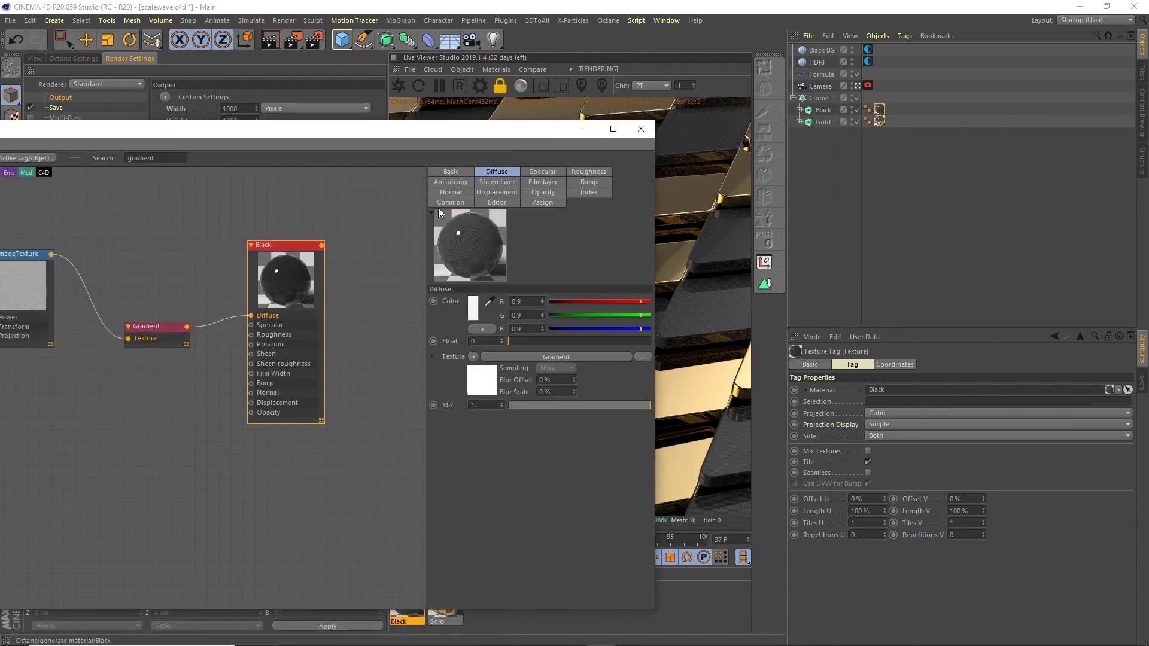
left_click(581, 173)
left_click_drag(560, 133, 346, 184)
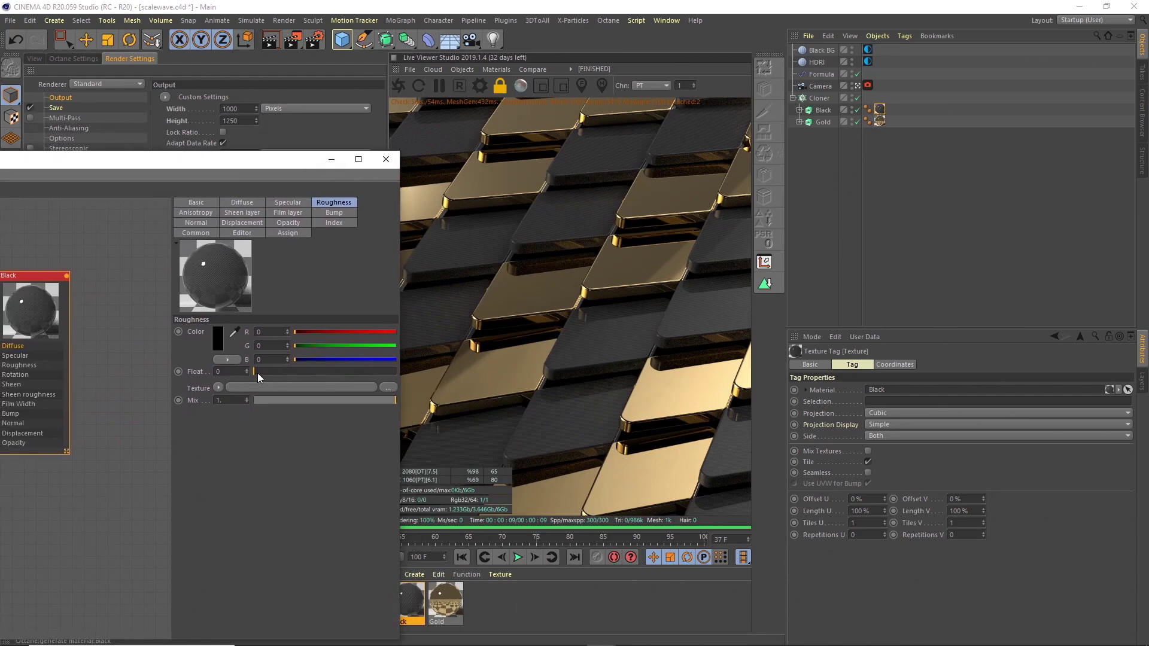
left_click_drag(258, 372, 263, 371)
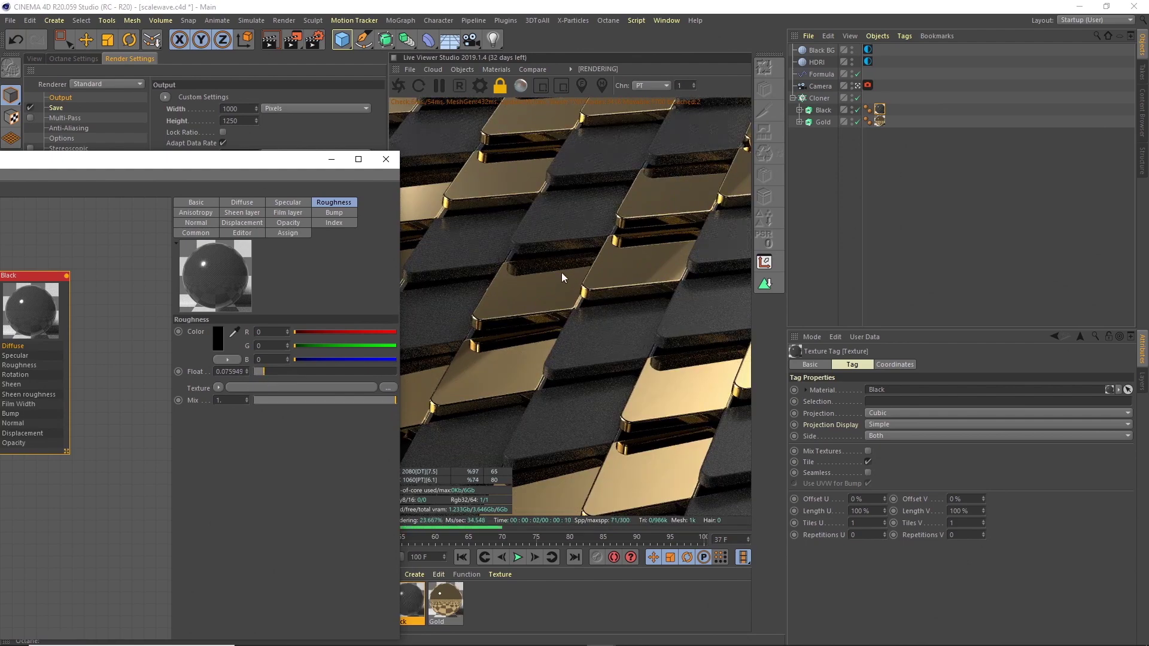
left_click_drag(263, 372, 282, 372)
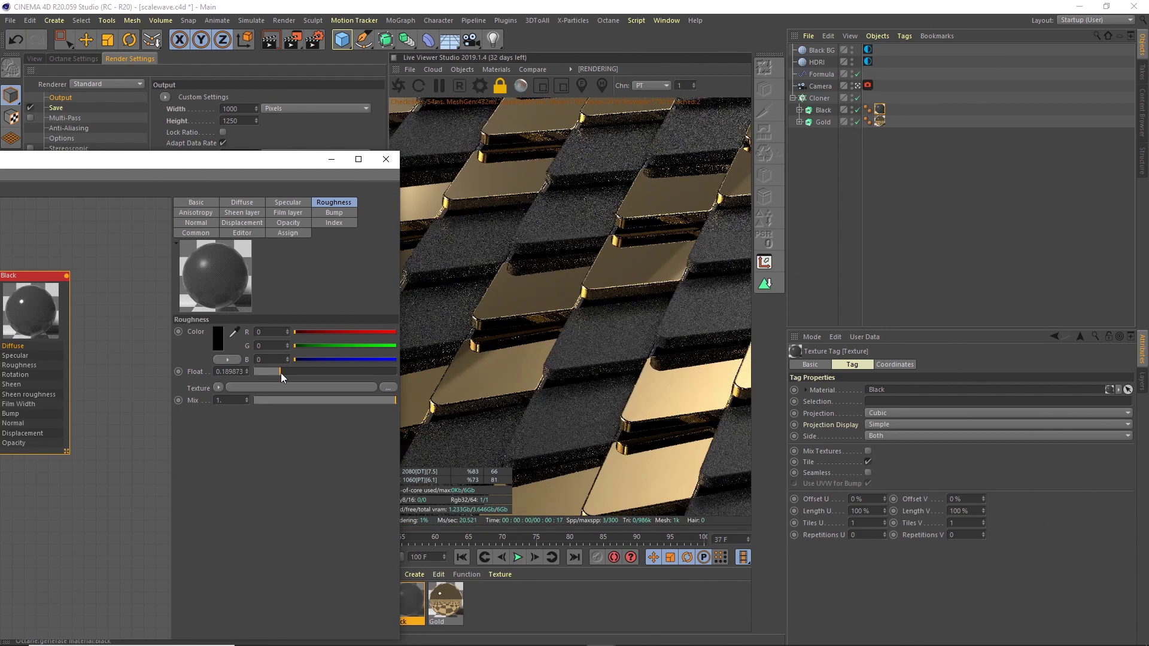
left_click(385, 161)
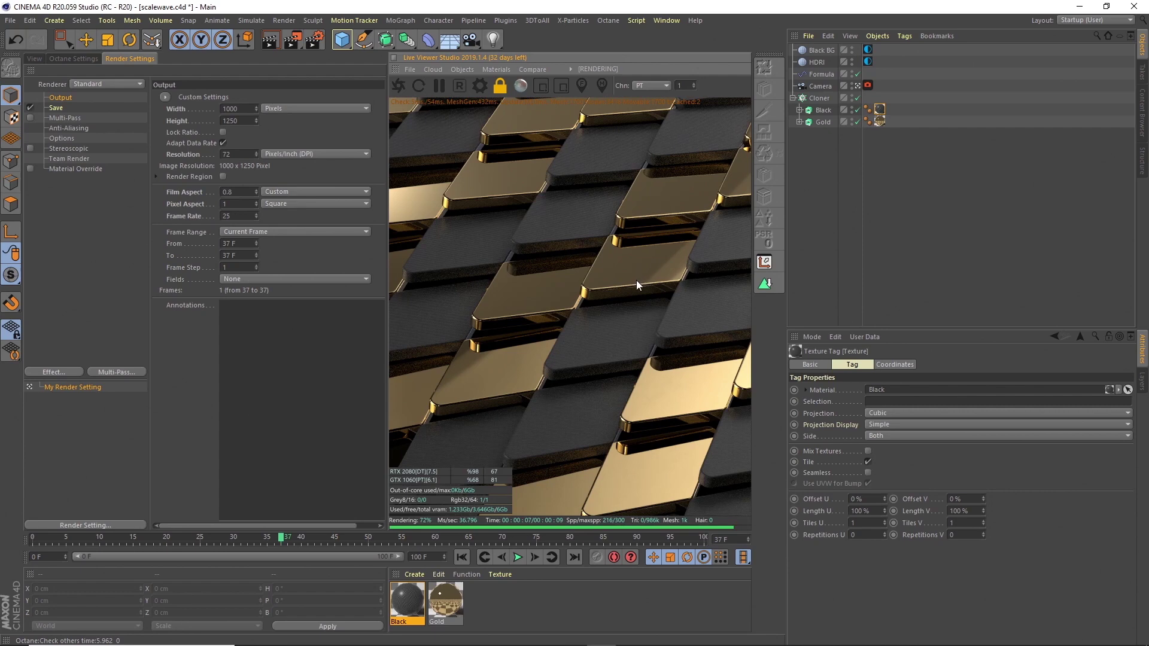
Open the Gold material's node graph and save the scene file
double_click(448, 601)
left_click(232, 235)
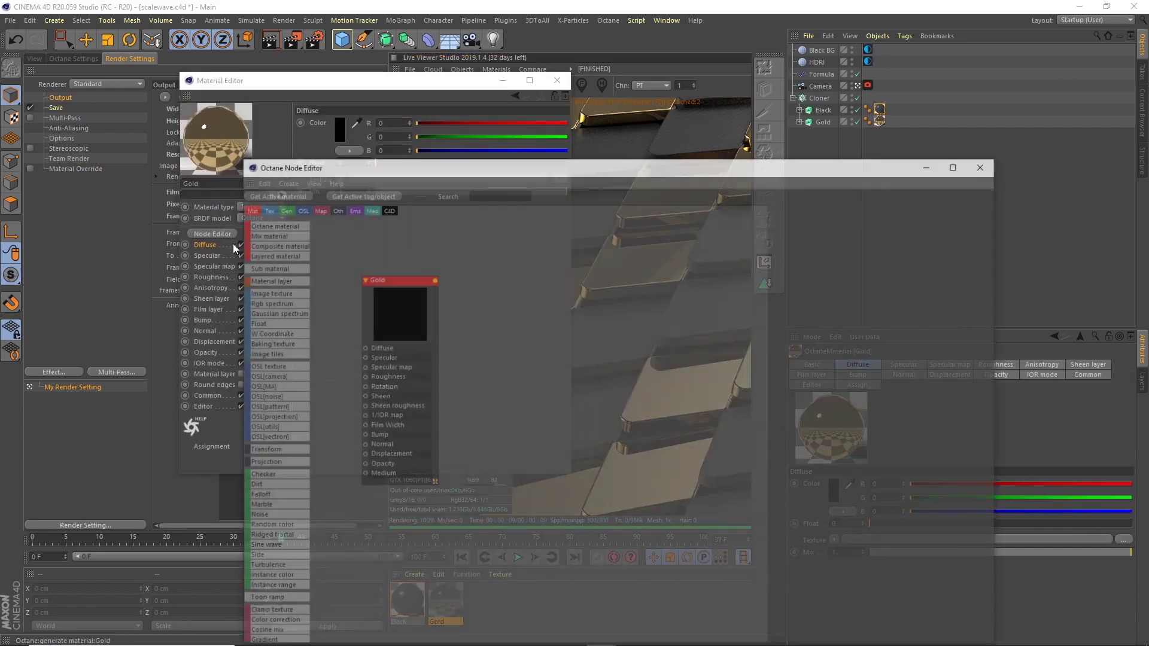
left_click_drag(637, 164, 637, 290)
left_click(556, 82)
left_click_drag(393, 408, 632, 409)
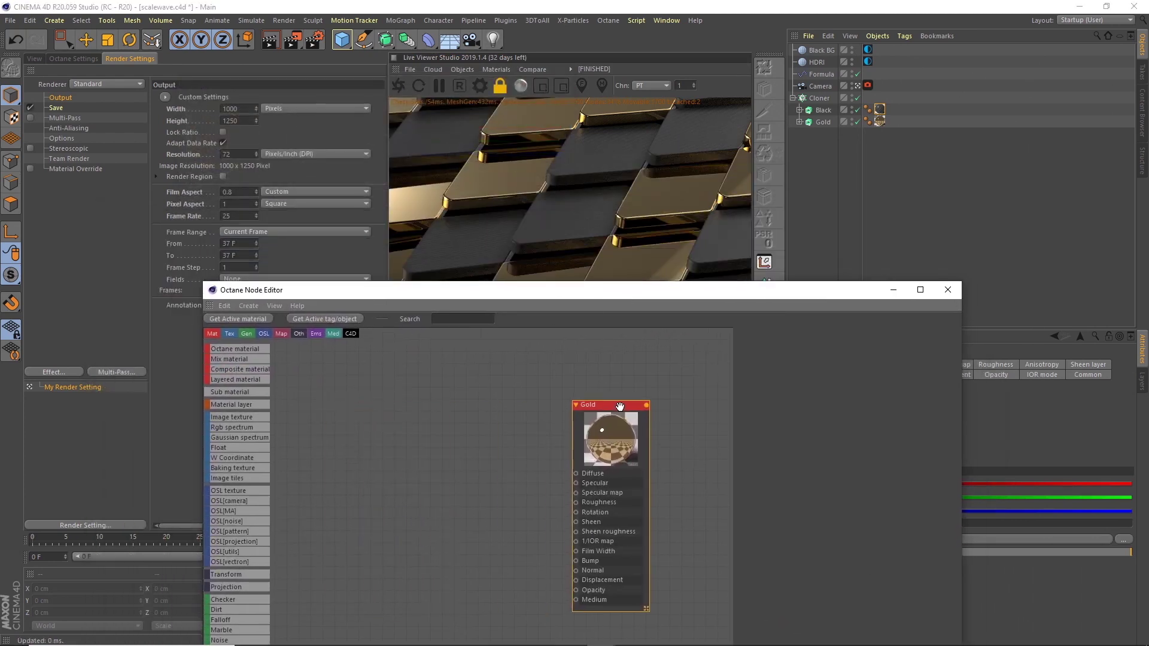
left_click(10, 20)
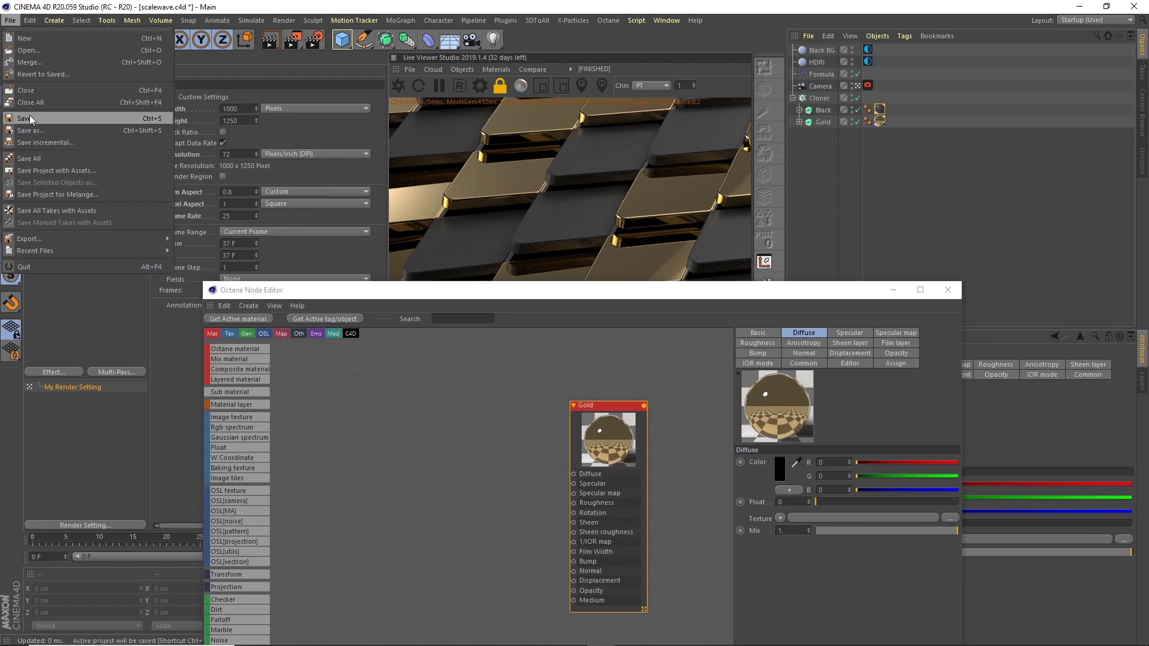
left_click(24, 118)
left_click_drag(608, 414, 589, 419)
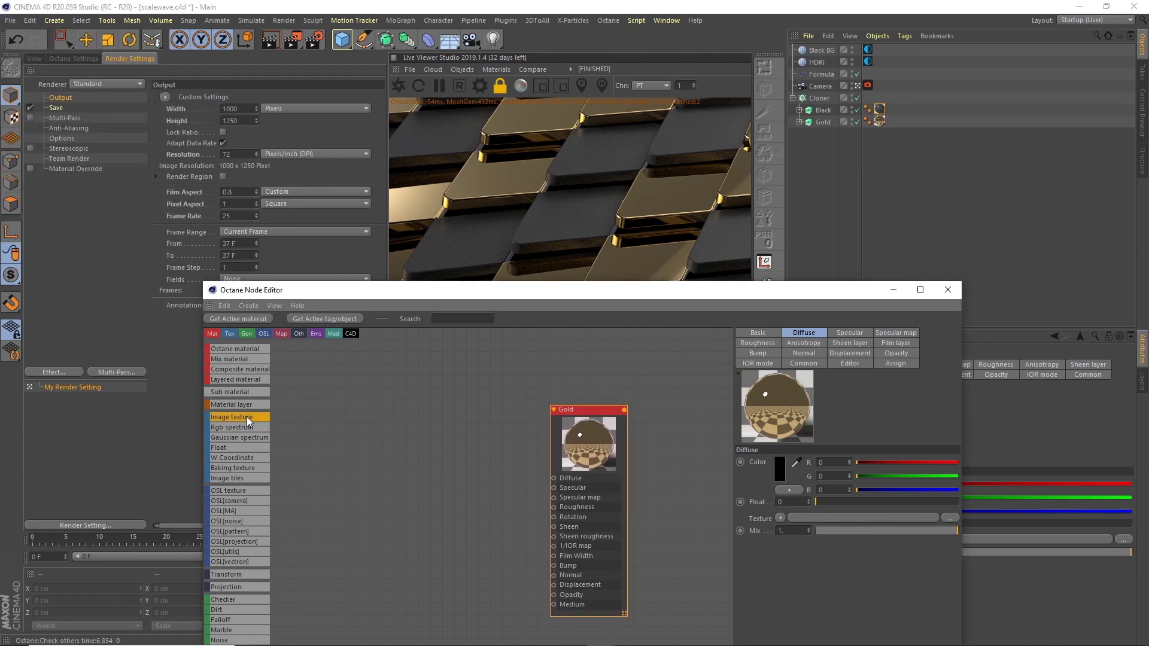
Add an ImageTexture loaded with grunge.jpg and wire it into Gold's Roughness
left_click_drag(368, 459, 345, 434)
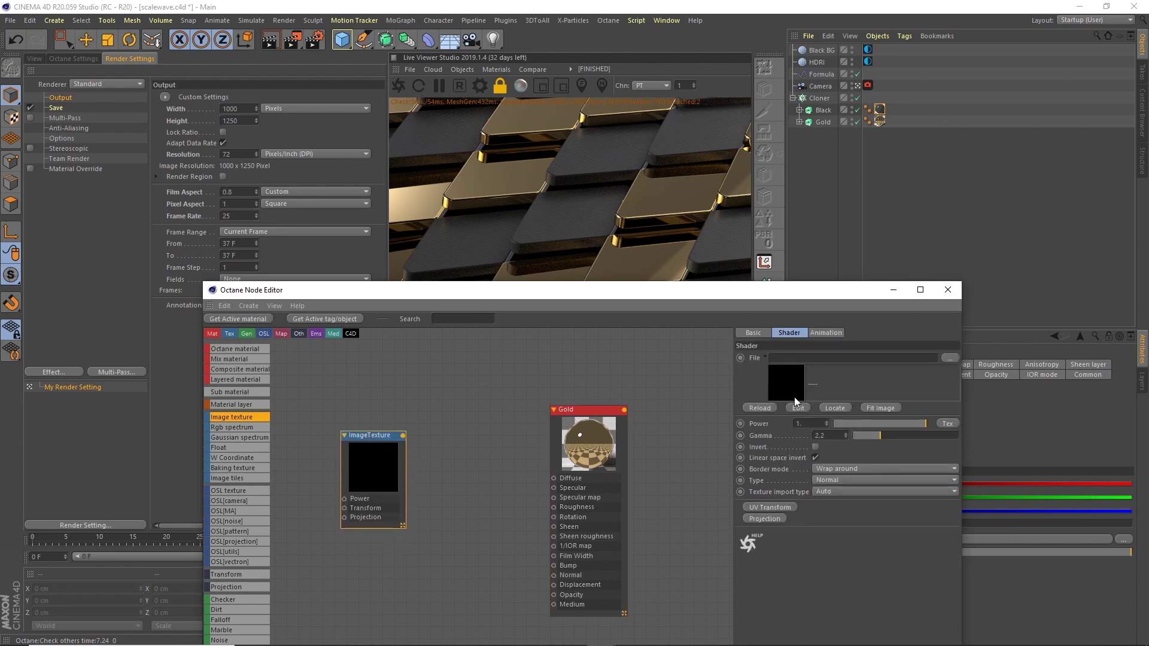
left_click(950, 359)
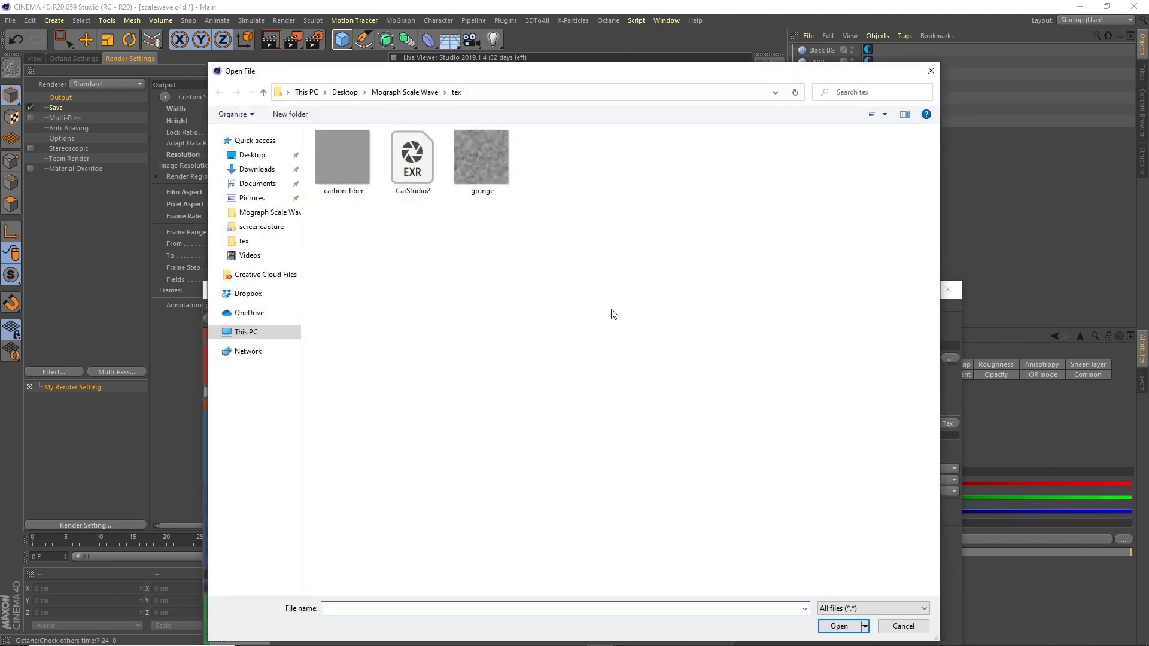
left_click(493, 157)
left_click(831, 626)
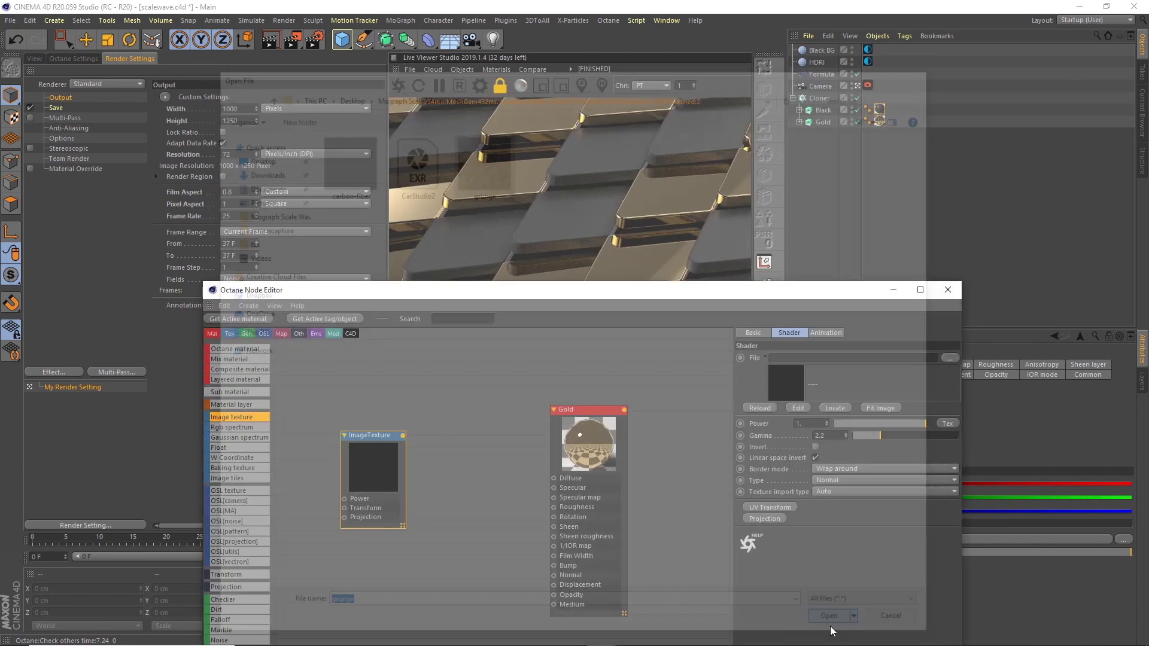
left_click_drag(384, 436, 429, 397)
left_click_drag(613, 293, 344, 316)
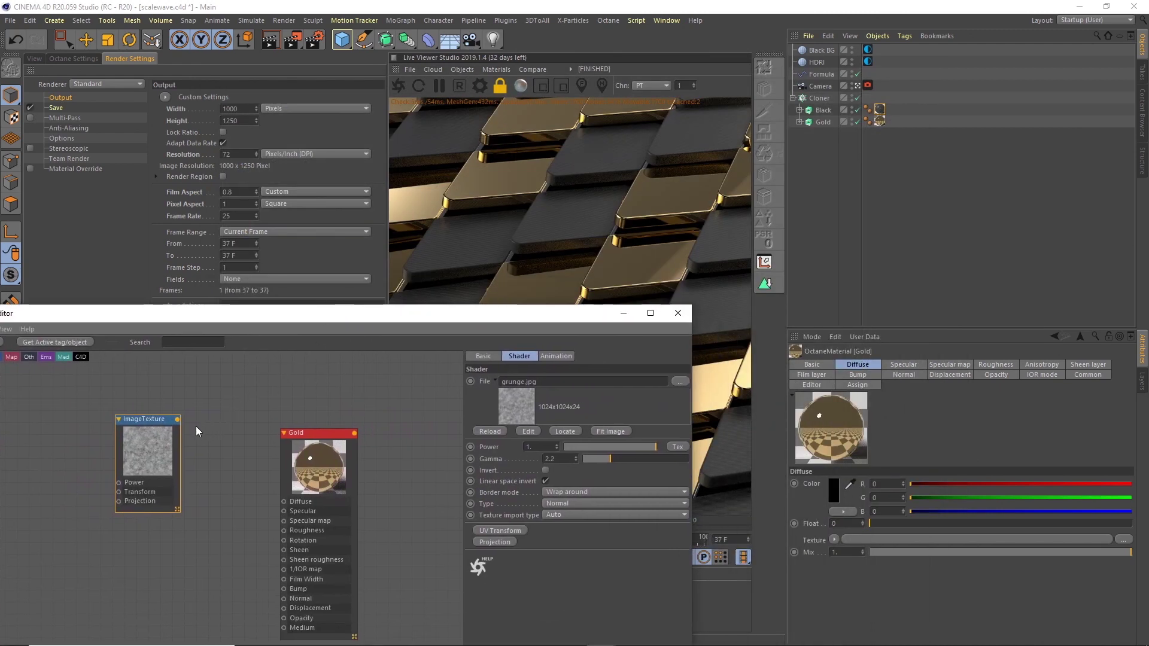
left_click_drag(177, 422, 285, 538)
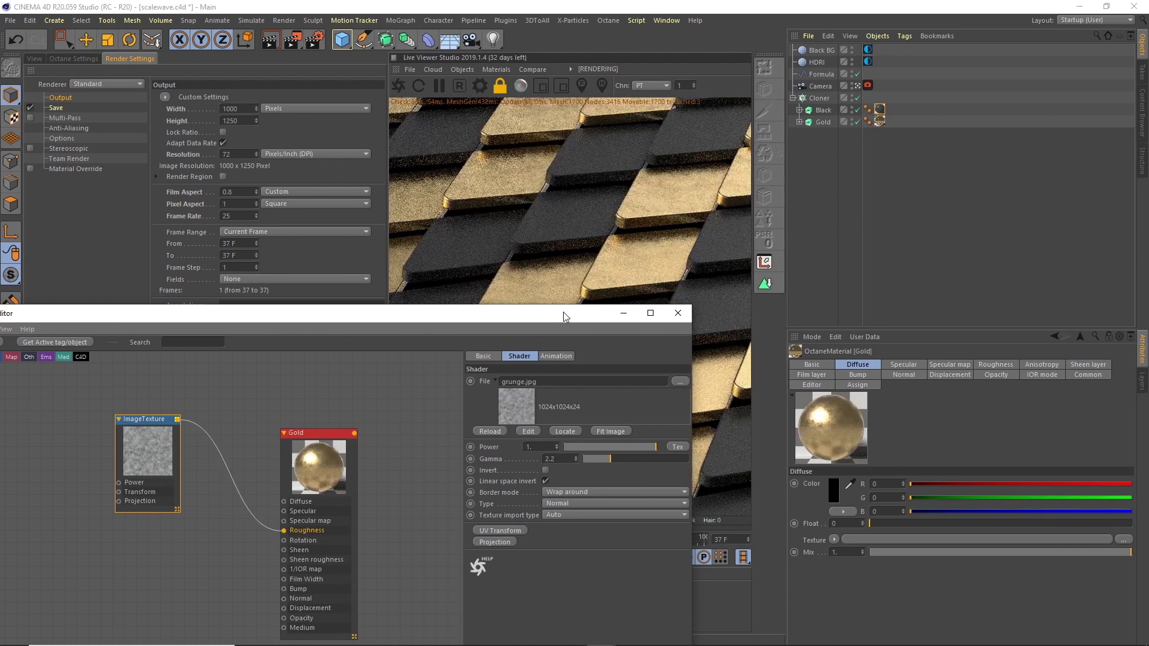
left_click_drag(563, 315, 479, 439)
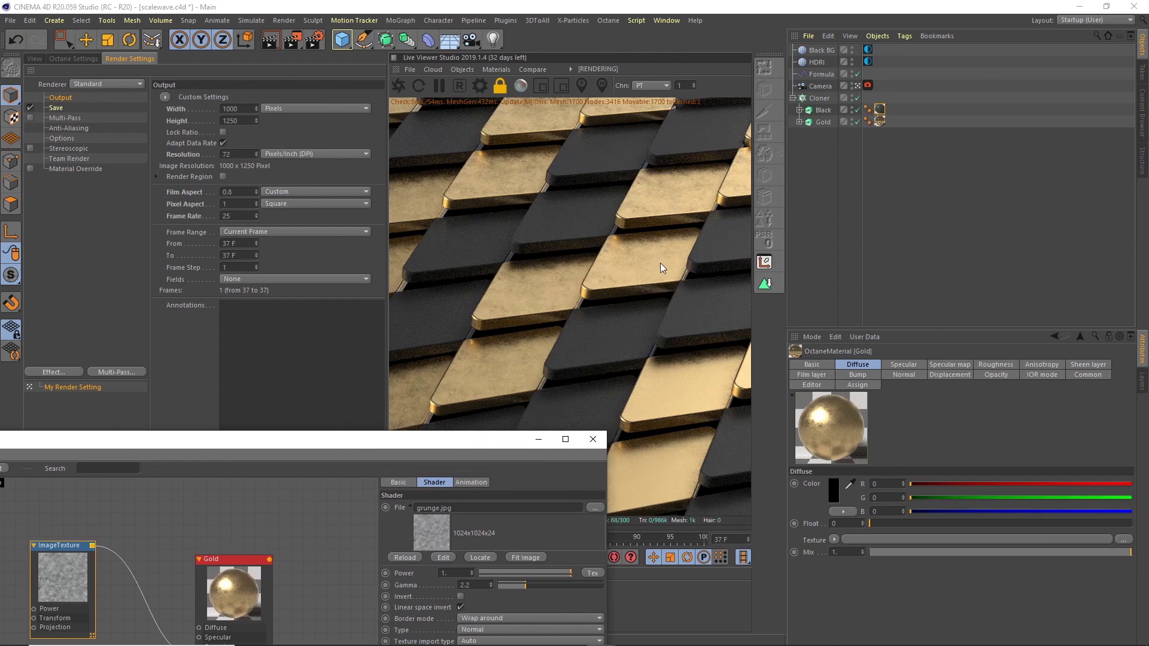
Insert a Gradient node between the grunge ImageTexture and Gold's Roughness input
left_click_drag(479, 440, 869, 161)
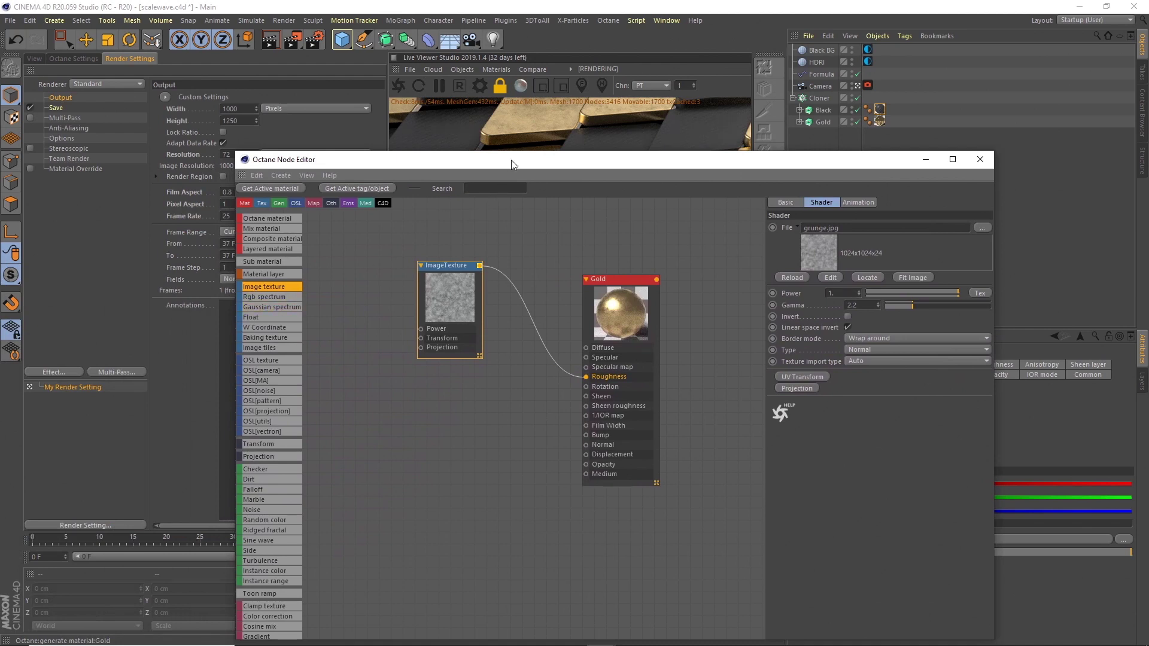
type("gradient")
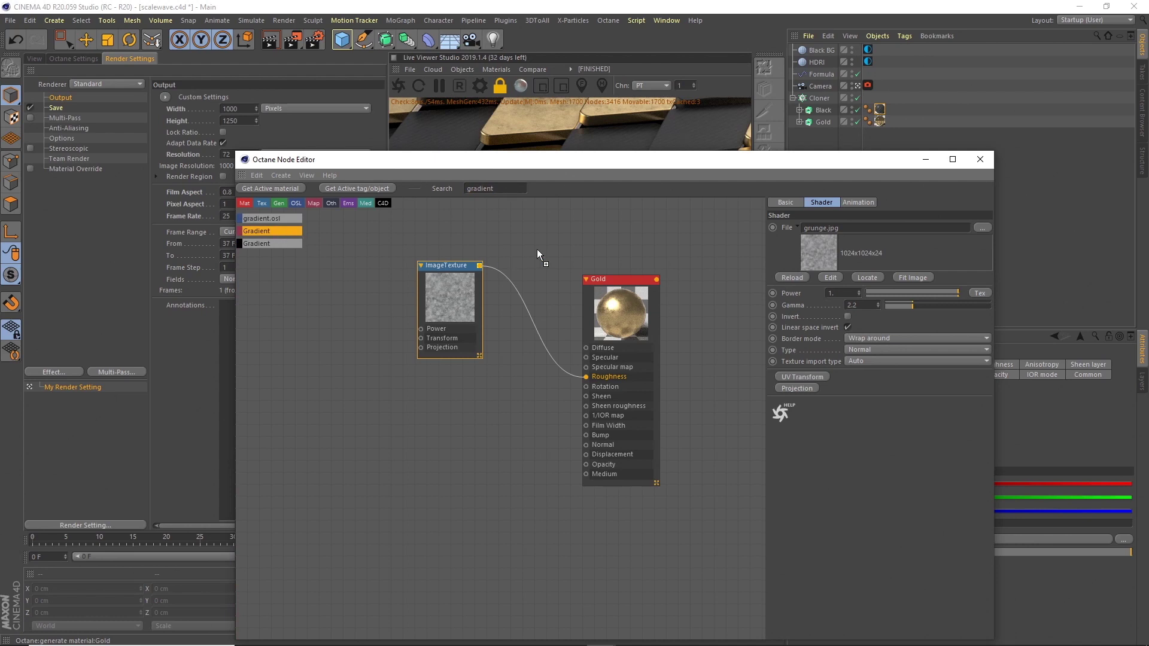
left_click_drag(535, 249, 536, 250)
left_click_drag(452, 265, 400, 266)
left_click_drag(553, 252, 501, 302)
left_click_drag(427, 267, 586, 376)
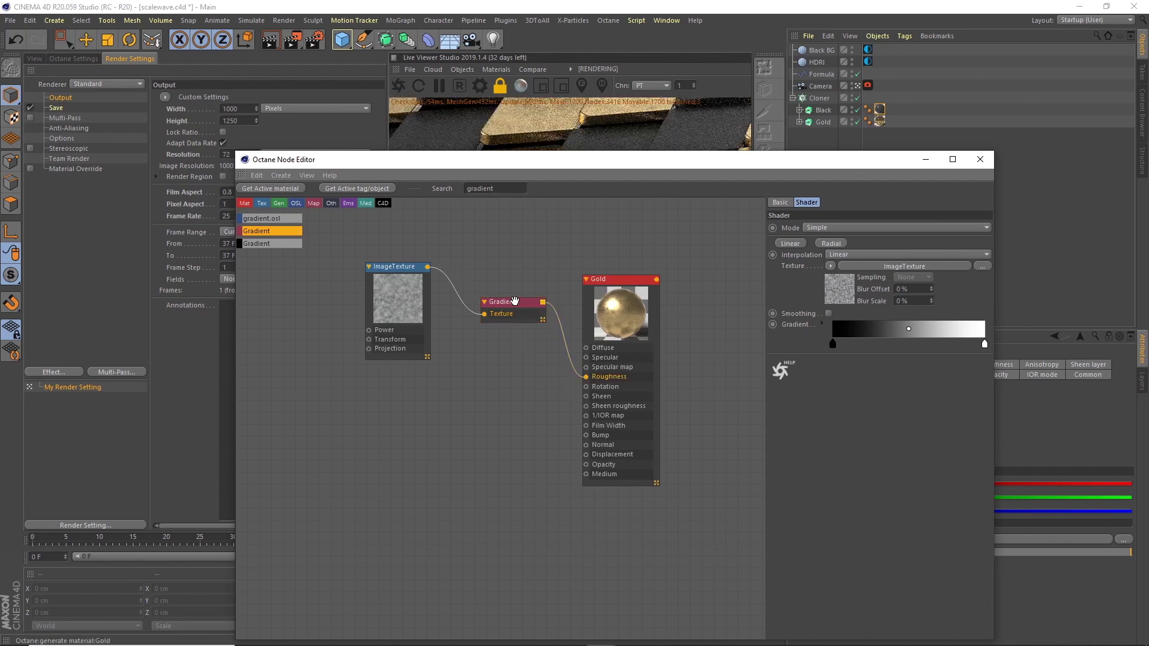
left_click_drag(734, 154, 333, 229)
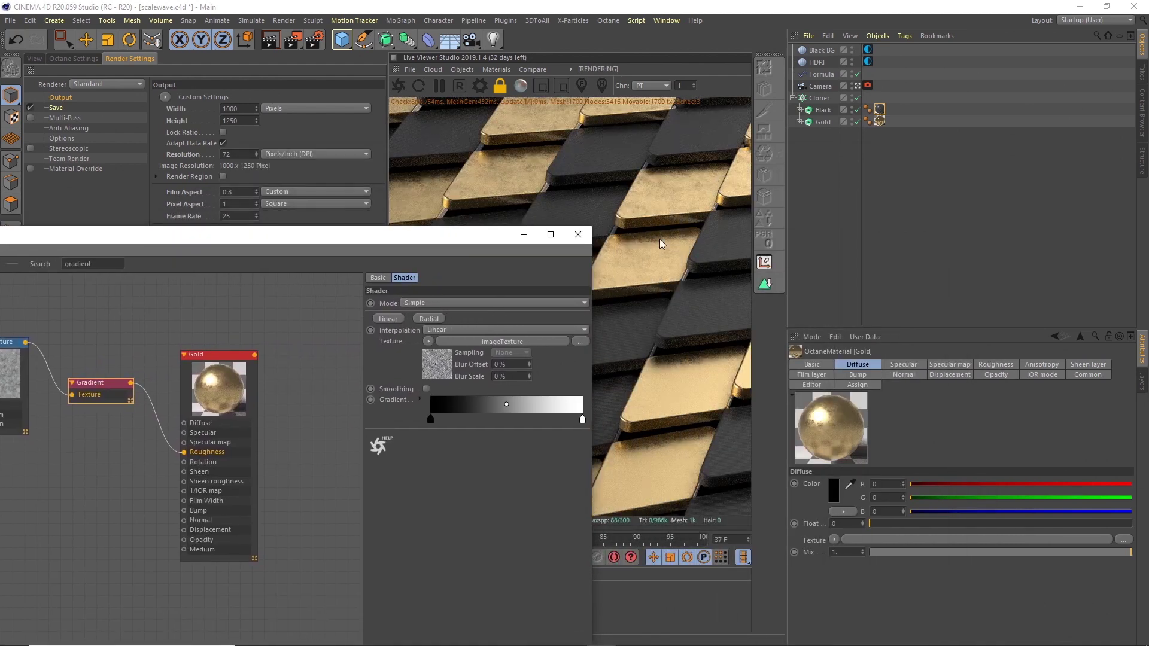
Add a gradient knot and darken the right knot to about 38% brightness, then close the editor
left_click(443, 419)
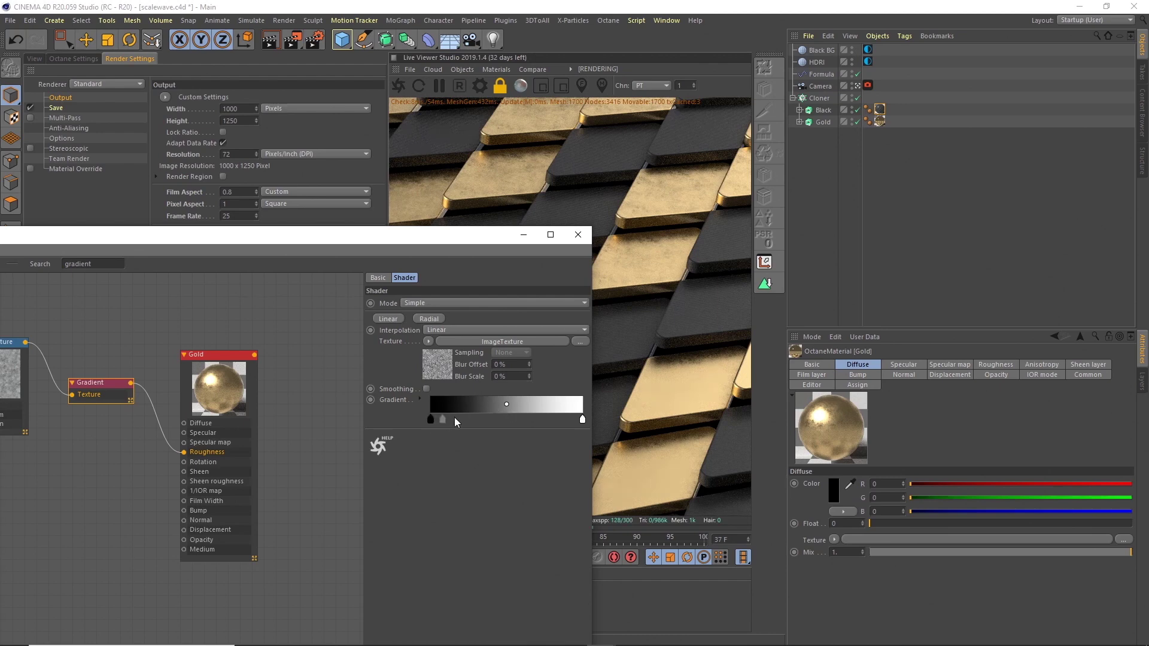
double_click(582, 419)
left_click_drag(644, 457, 602, 459)
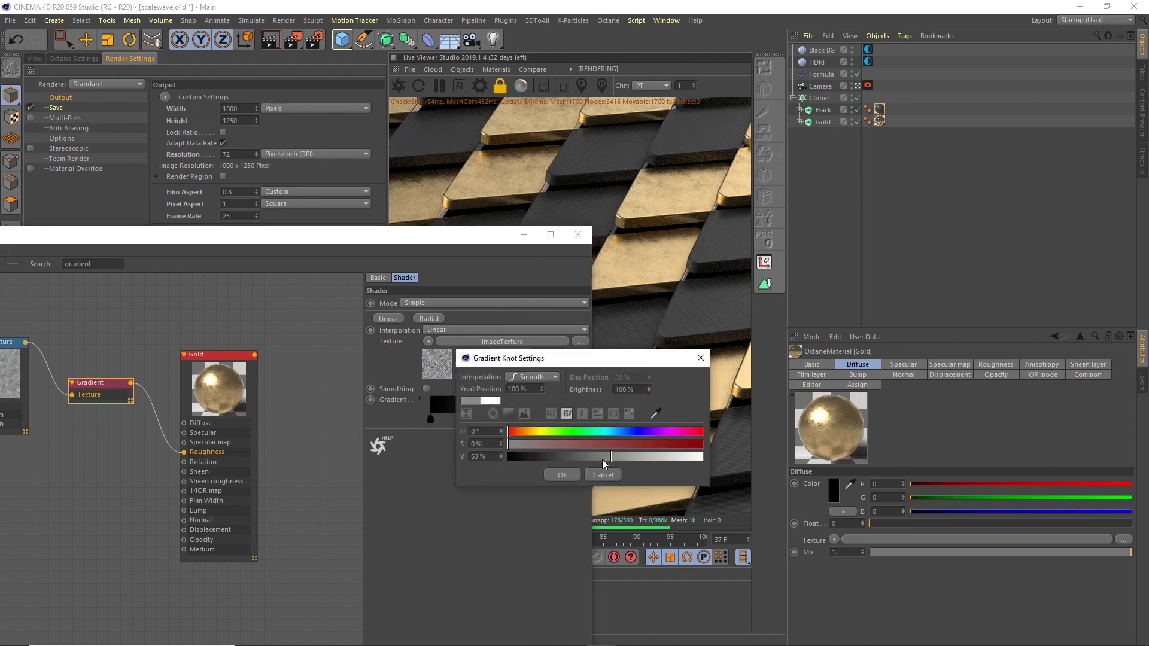
left_click(562, 475)
double_click(555, 444)
left_click_drag(572, 483, 556, 483)
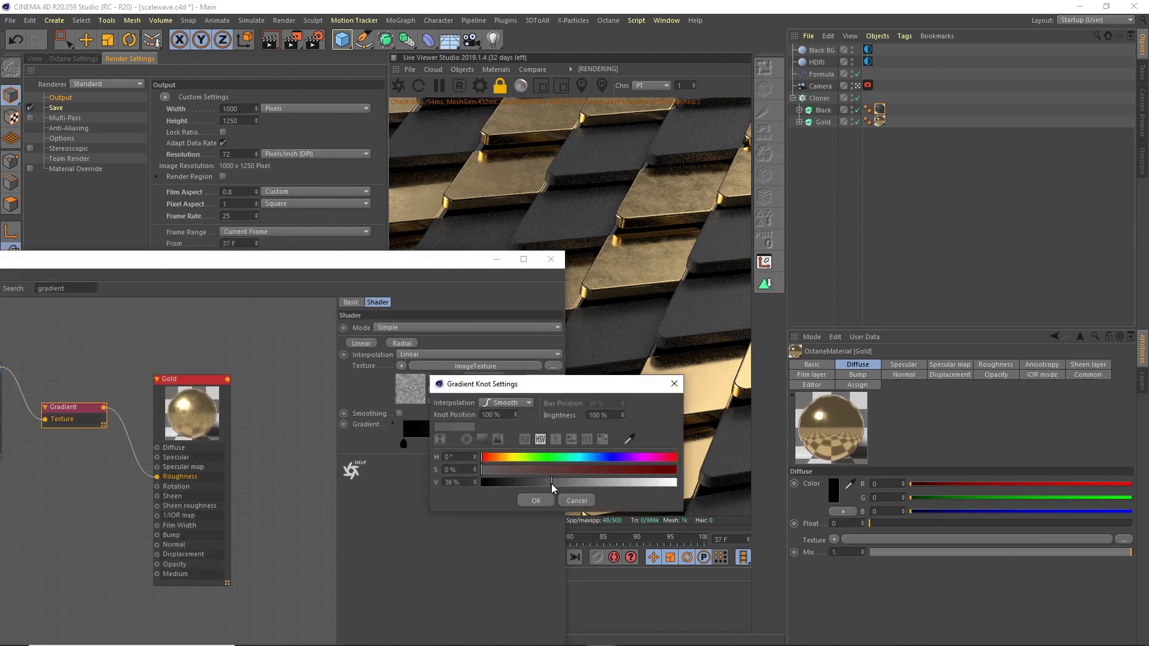
left_click(535, 501)
double_click(556, 444)
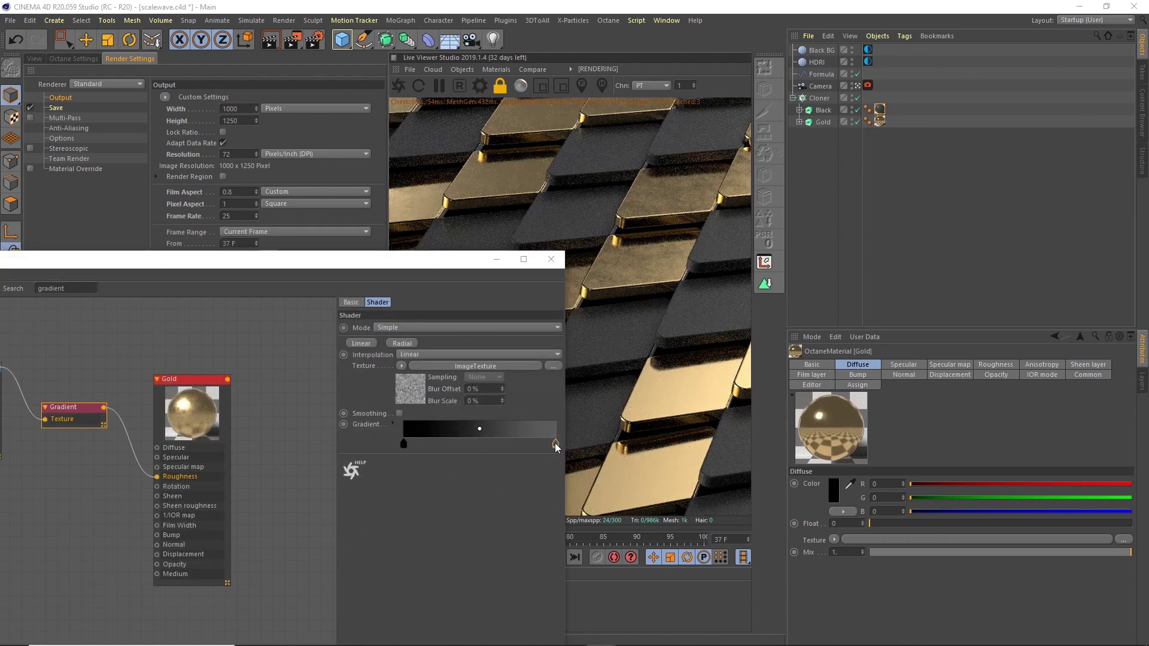
left_click(536, 500)
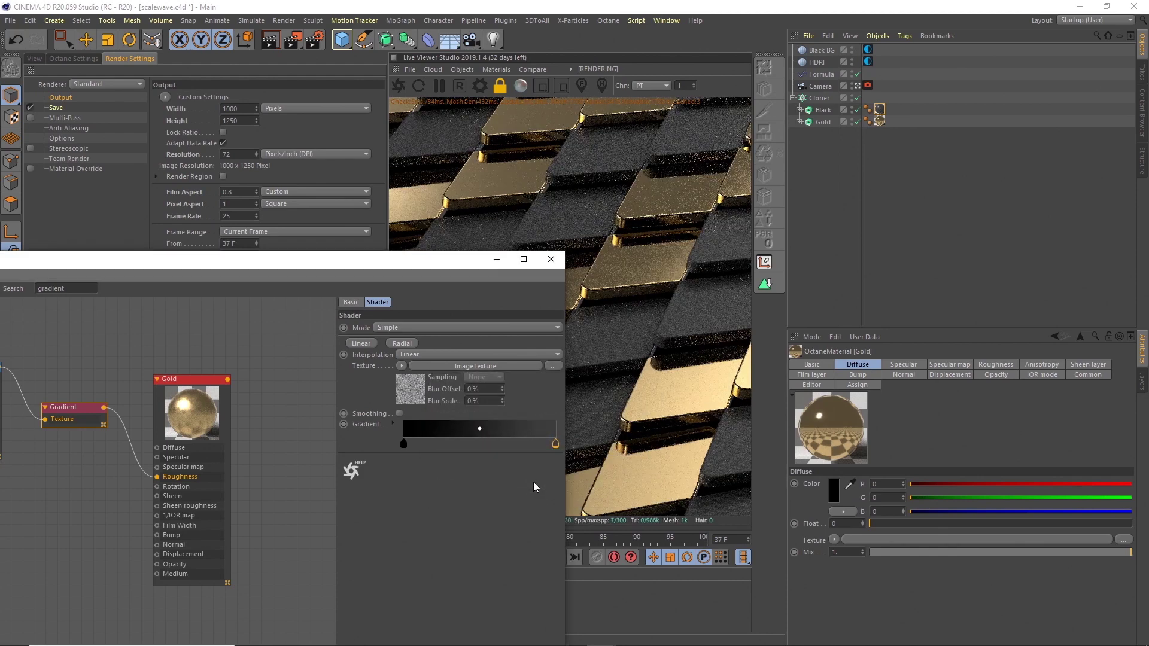
left_click_drag(482, 263, 390, 356)
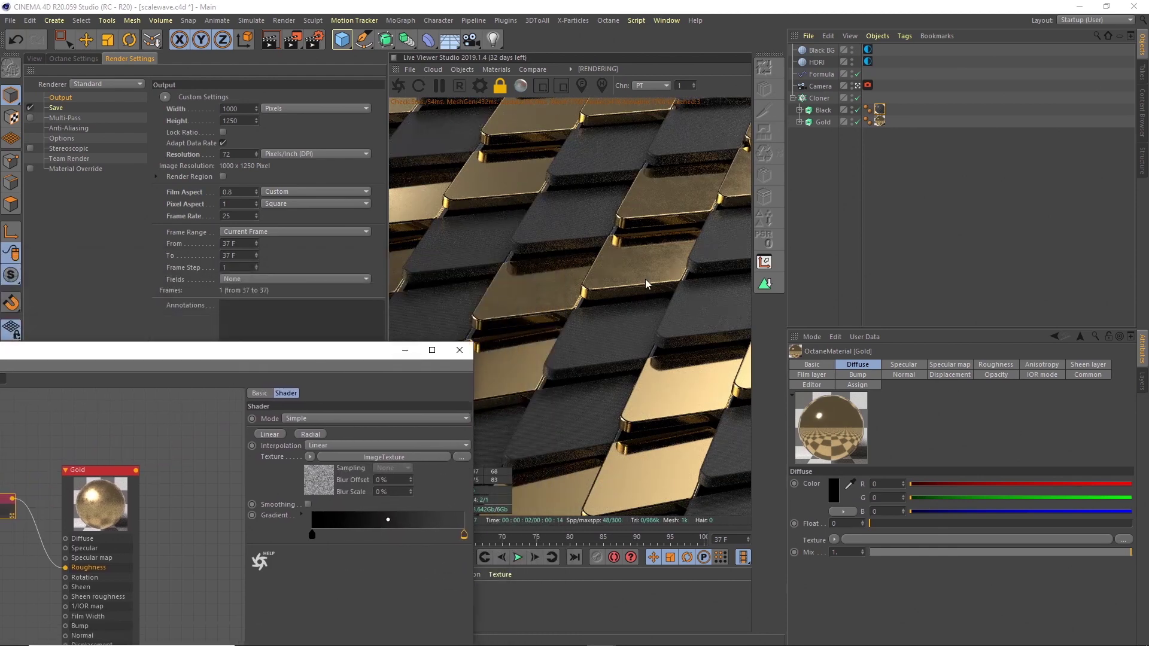
left_click(461, 350)
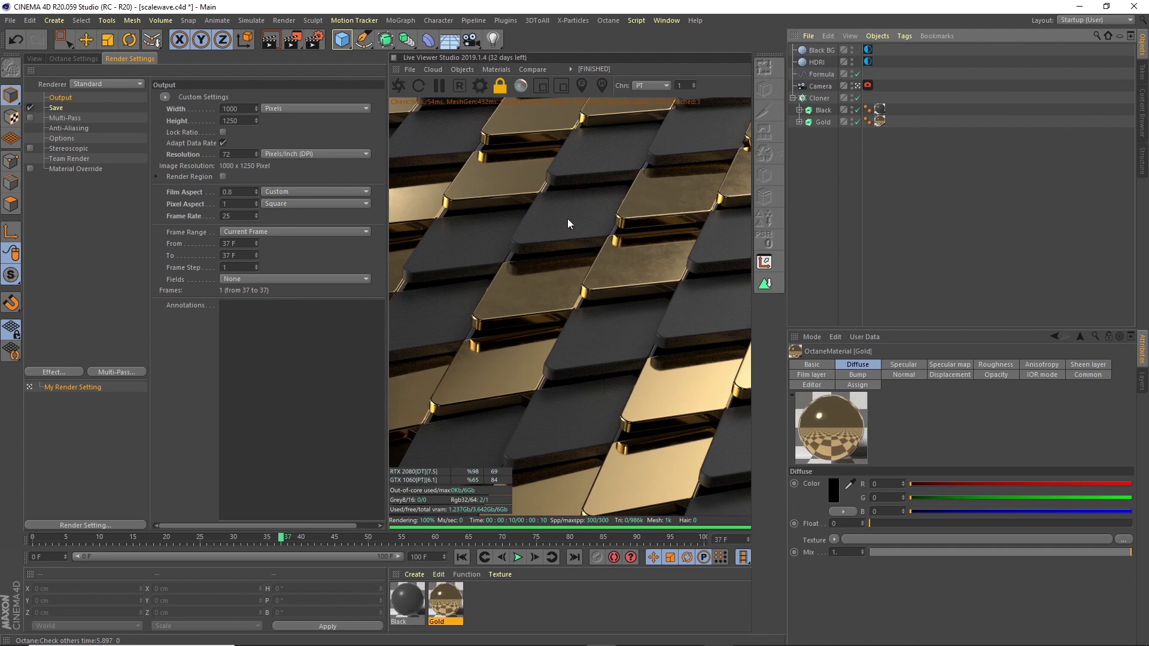
Restore the Perspective viewport and set the Live Viewer display scale to 0.5
left_click(32, 58)
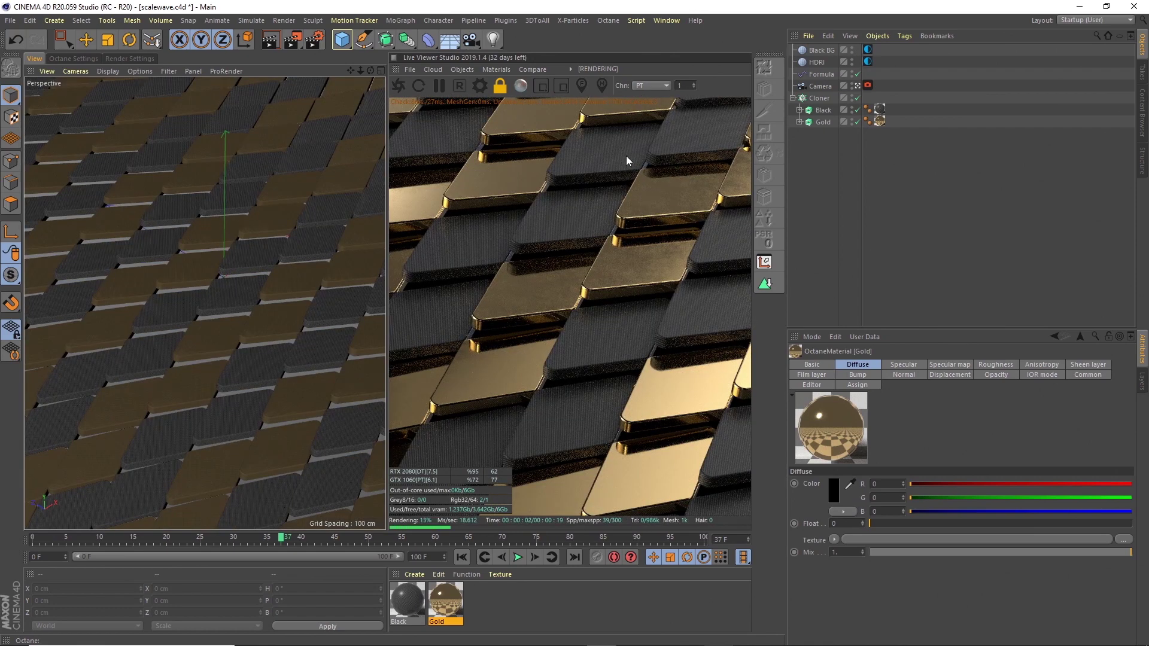
left_click(680, 86)
type("5")
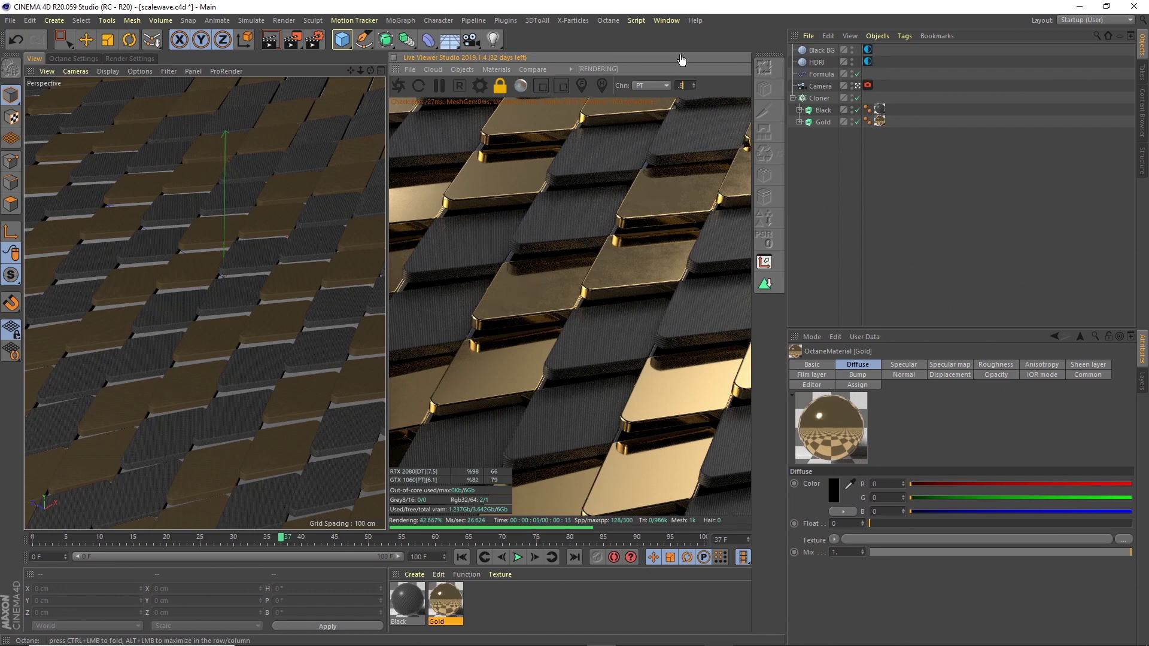
key("Return")
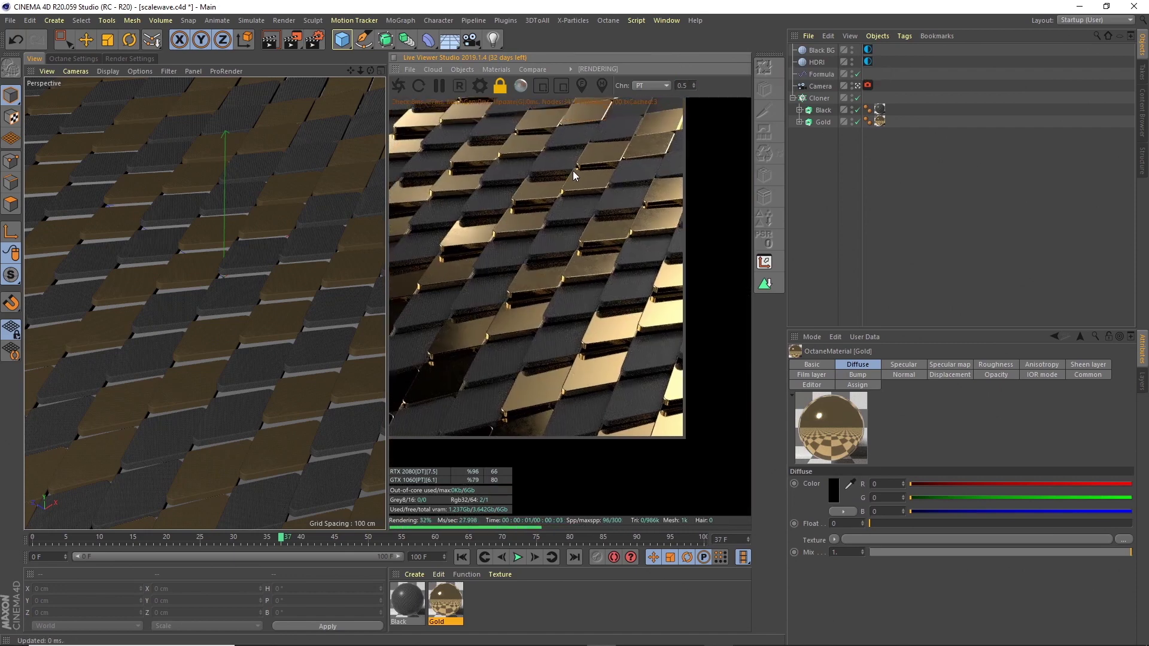
Enable Camera Imager in the camera's Octane tag, keeping the sRGB response
left_click(868, 86)
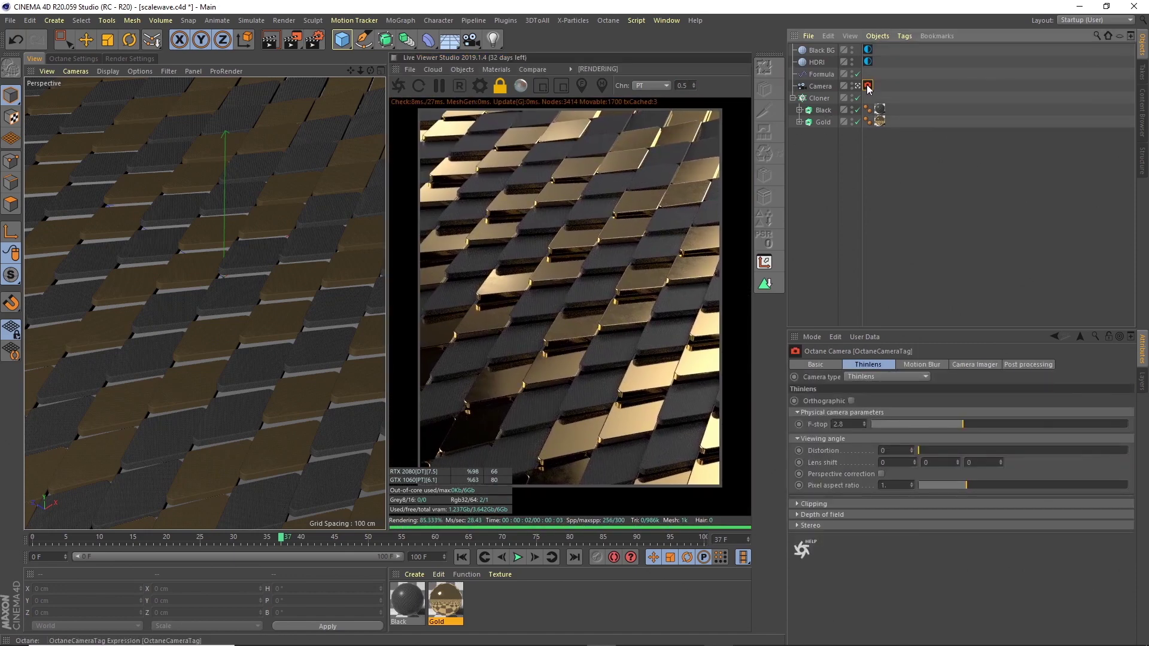
left_click(970, 365)
left_click(878, 401)
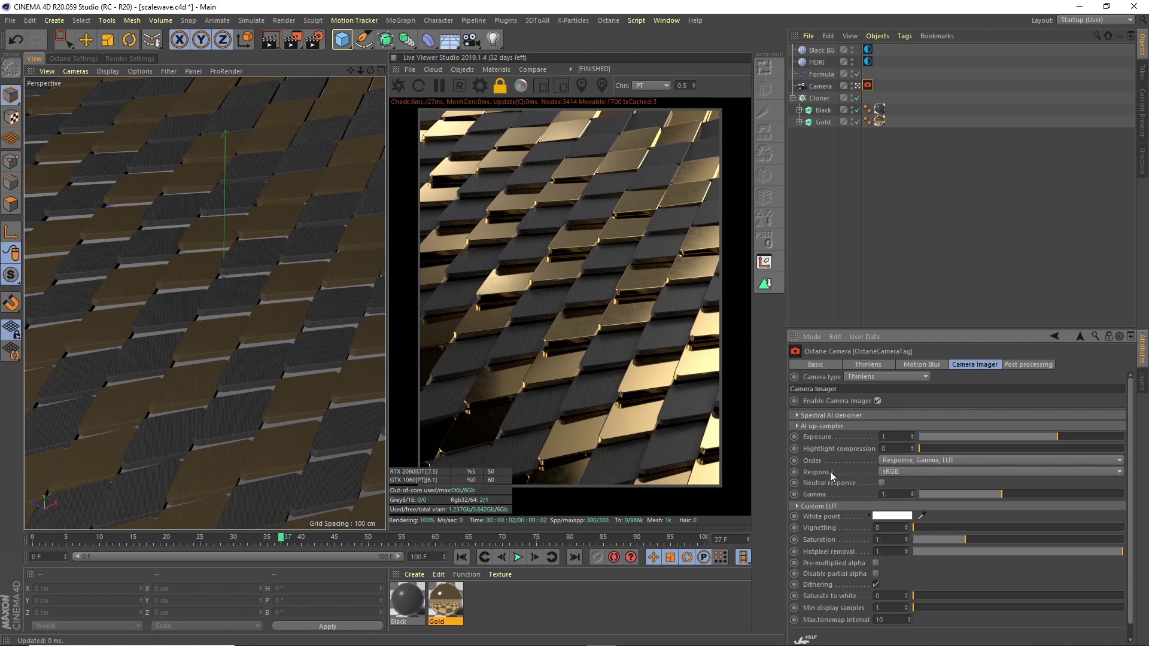
left_click(895, 472)
left_click(893, 471)
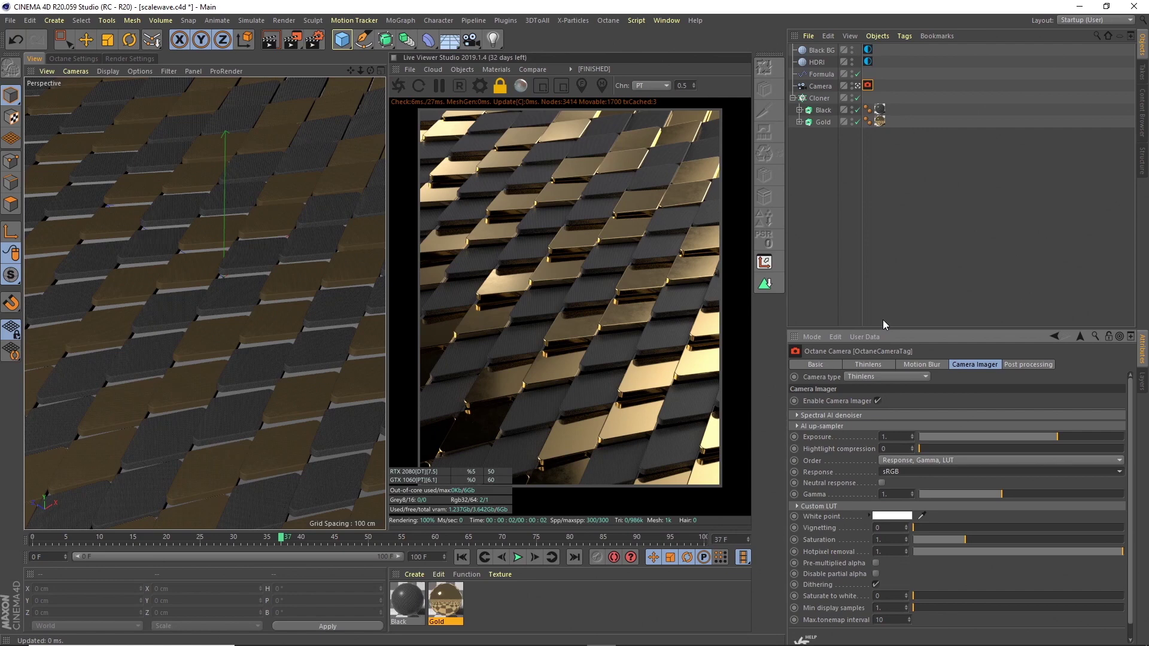
Set the camera imager to Ektachrome_E100SCD, exposure about 1.47, gamma about 2.43, then preview playback
left_click(900, 473)
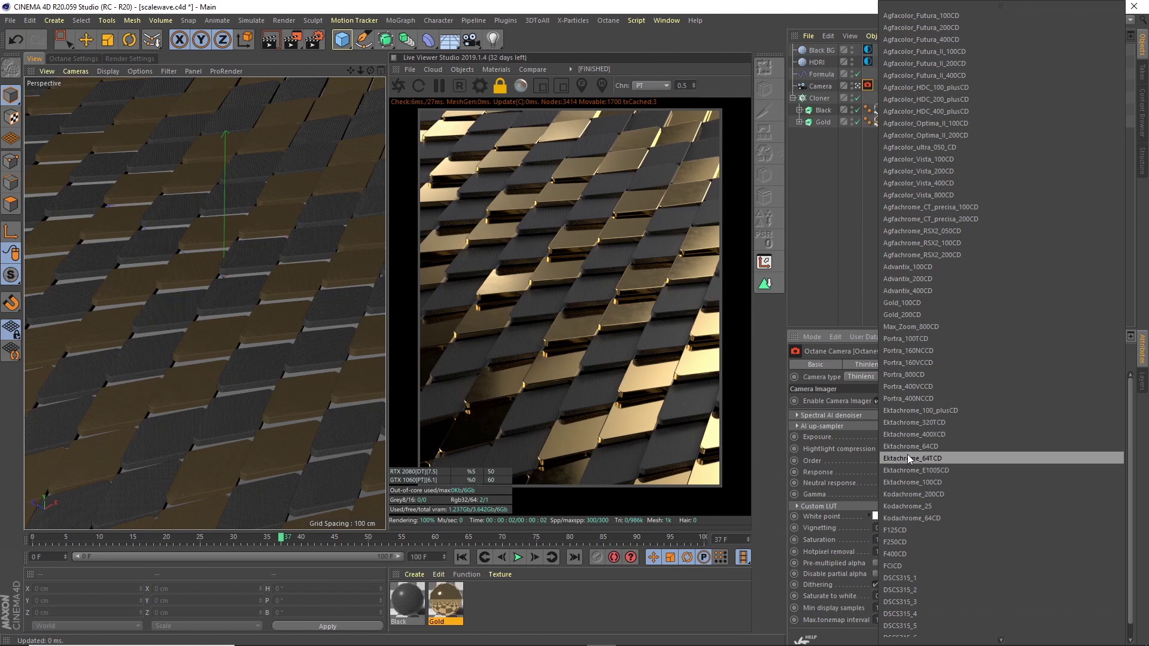
left_click(950, 470)
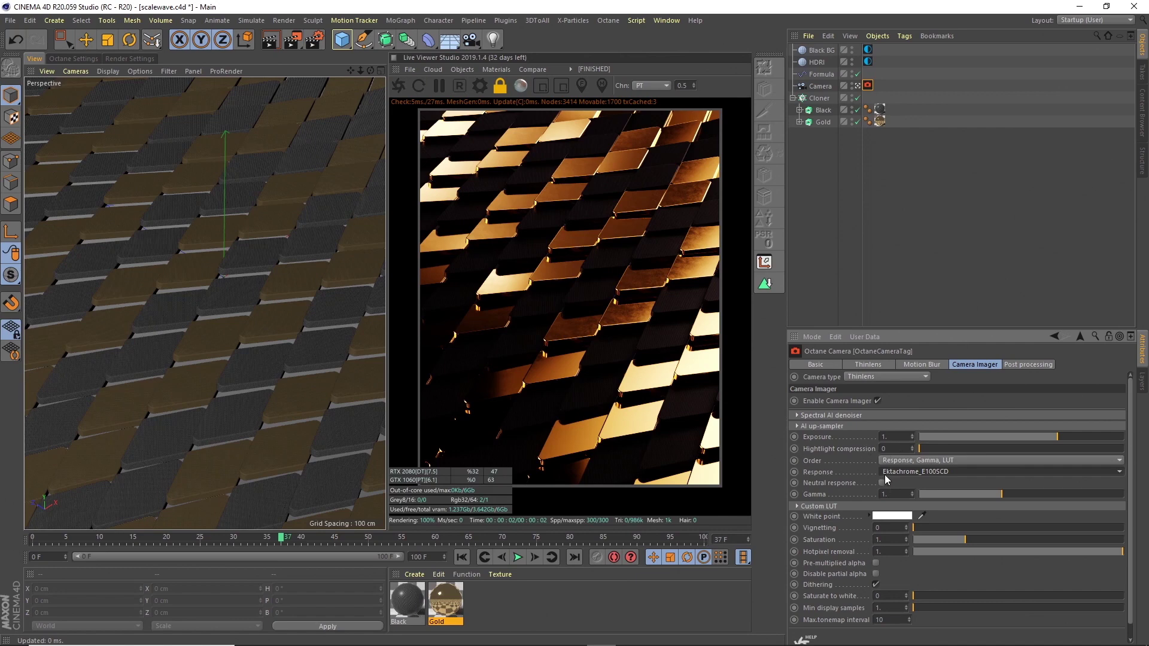
left_click(1056, 437)
left_click_drag(1058, 436, 1065, 431)
left_click_drag(1007, 491, 1034, 491)
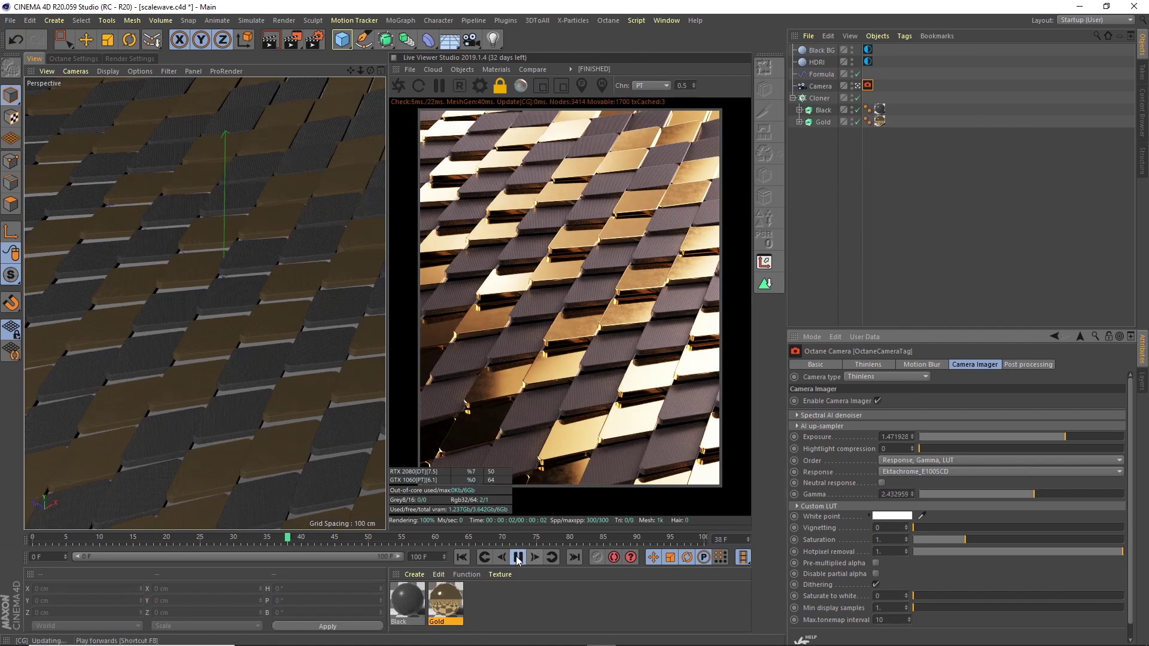
left_click(518, 558)
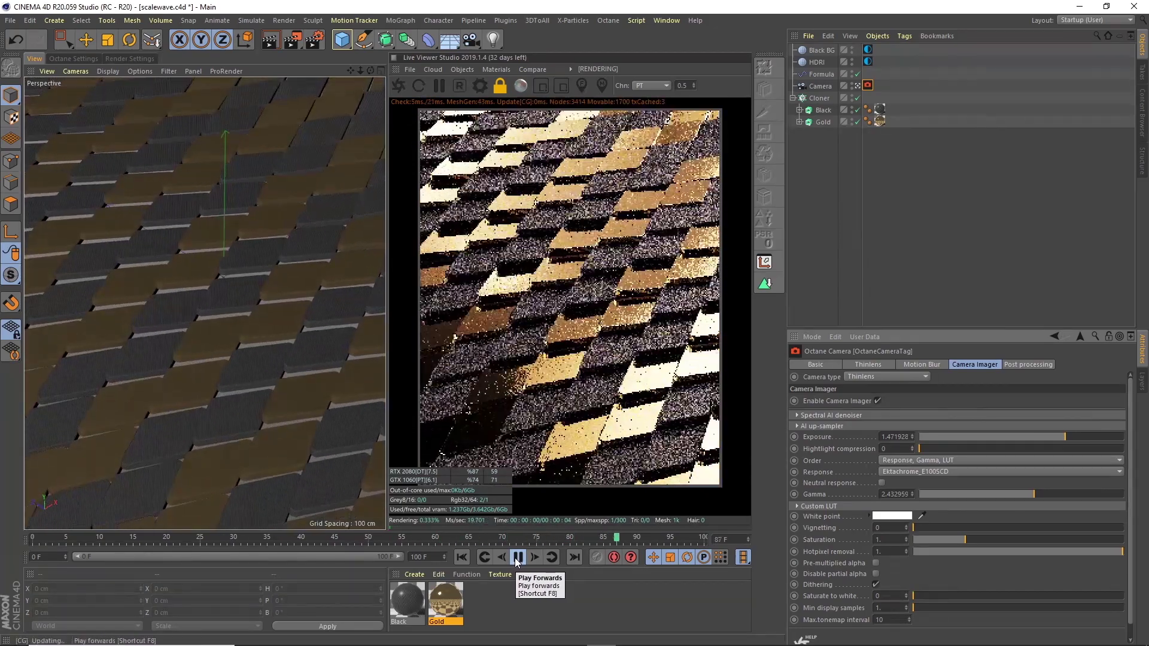
left_click(518, 558)
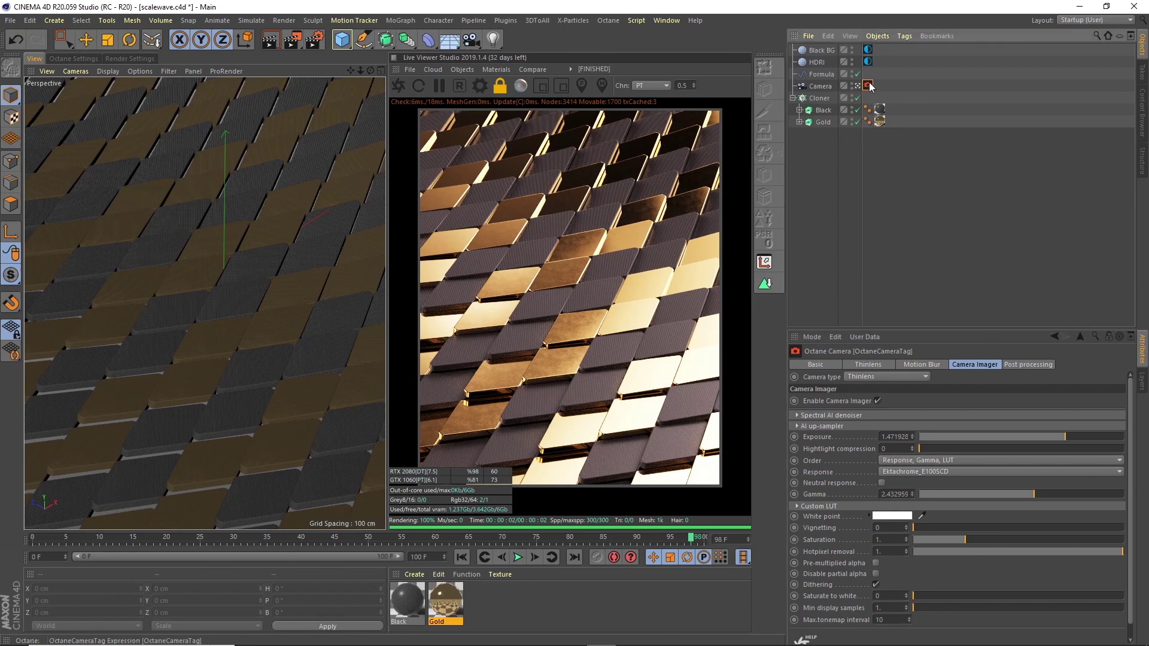
Lower the HDRI environment power to about 2.15 and scrub back to frame 63
left_click(868, 62)
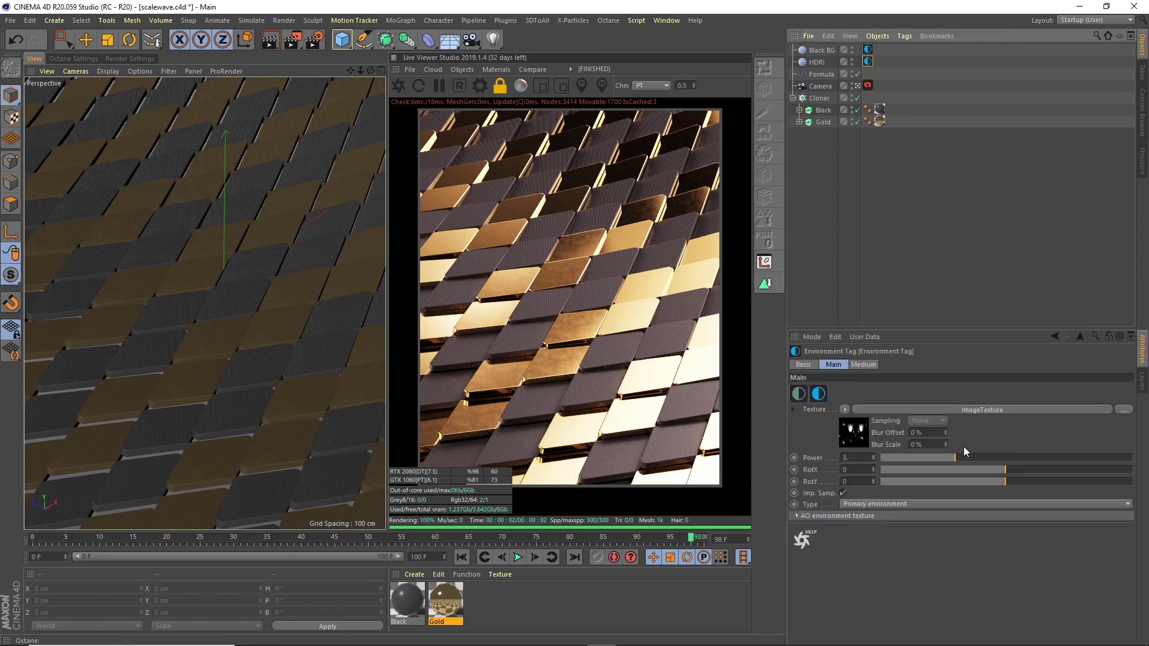
left_click_drag(954, 455, 933, 459)
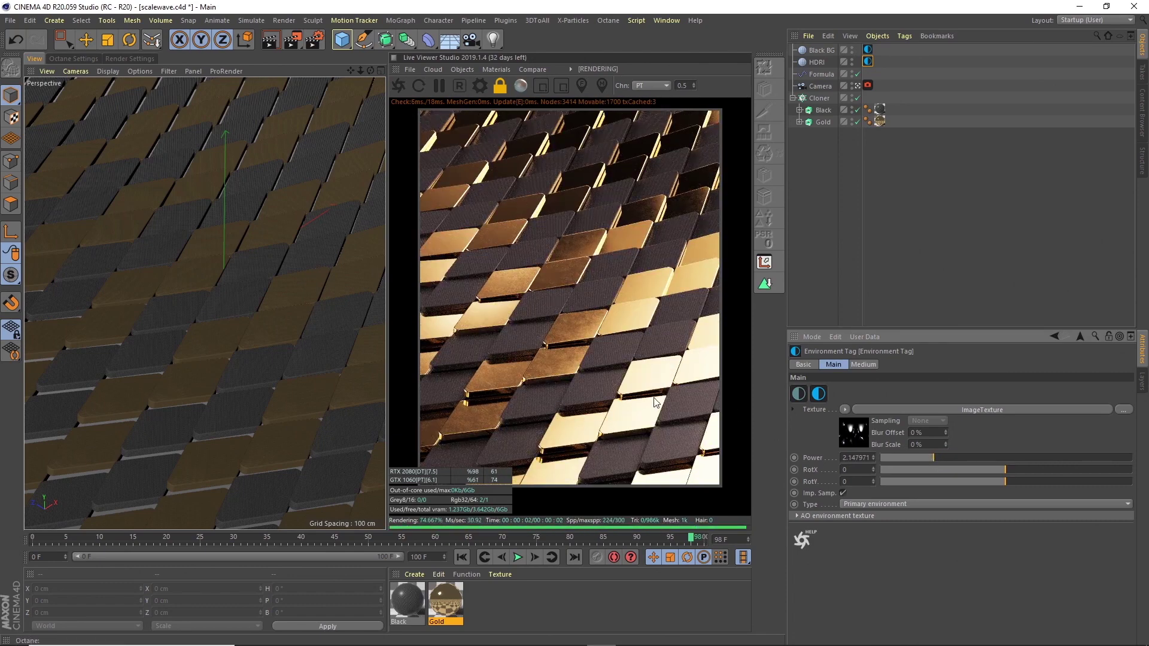
left_click_drag(518, 540, 455, 538)
Add an Octane Targetted Arealight from the Live Viewer's Objects > Lights menu
left_click(802, 195)
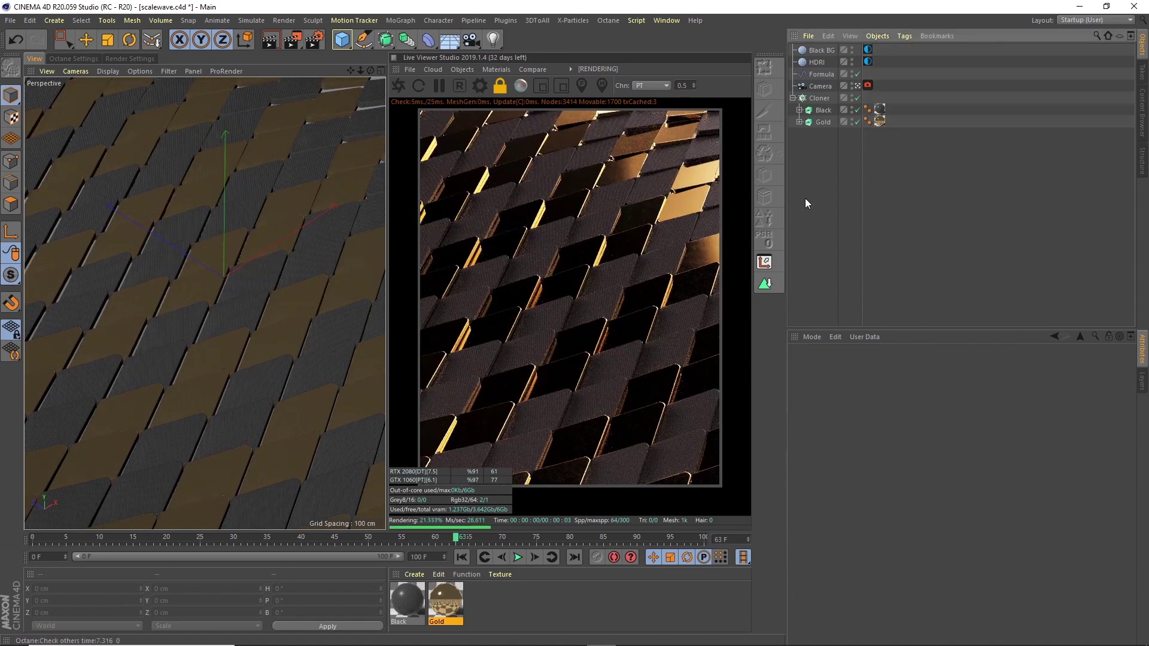
left_click(500, 70)
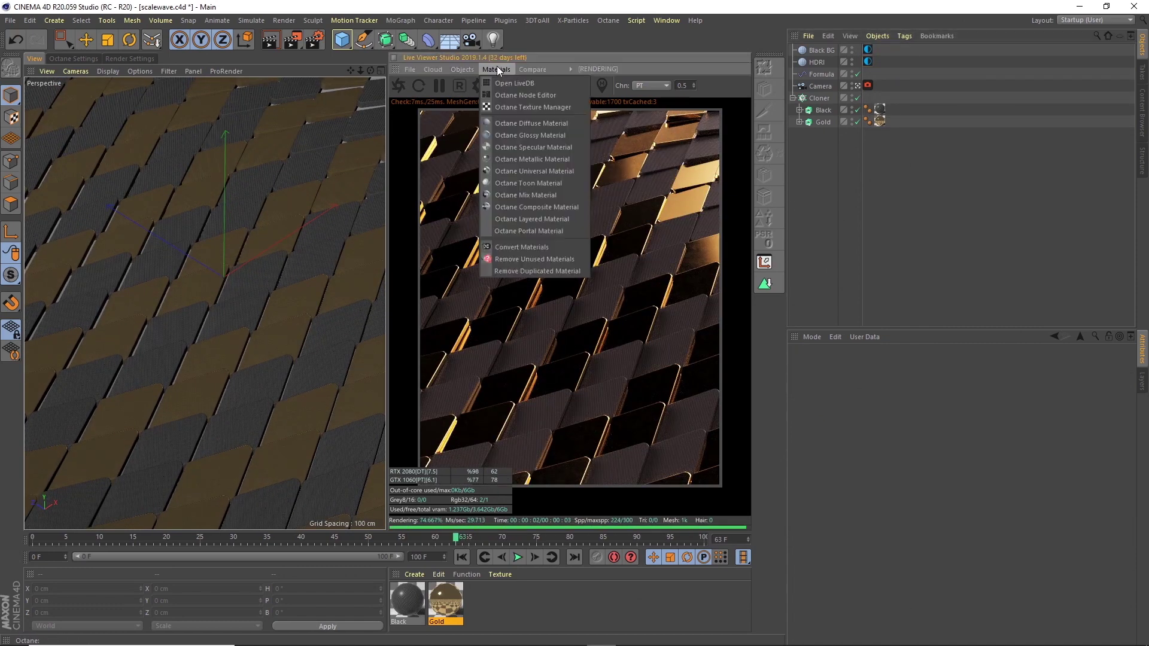
mouse_move(485, 121)
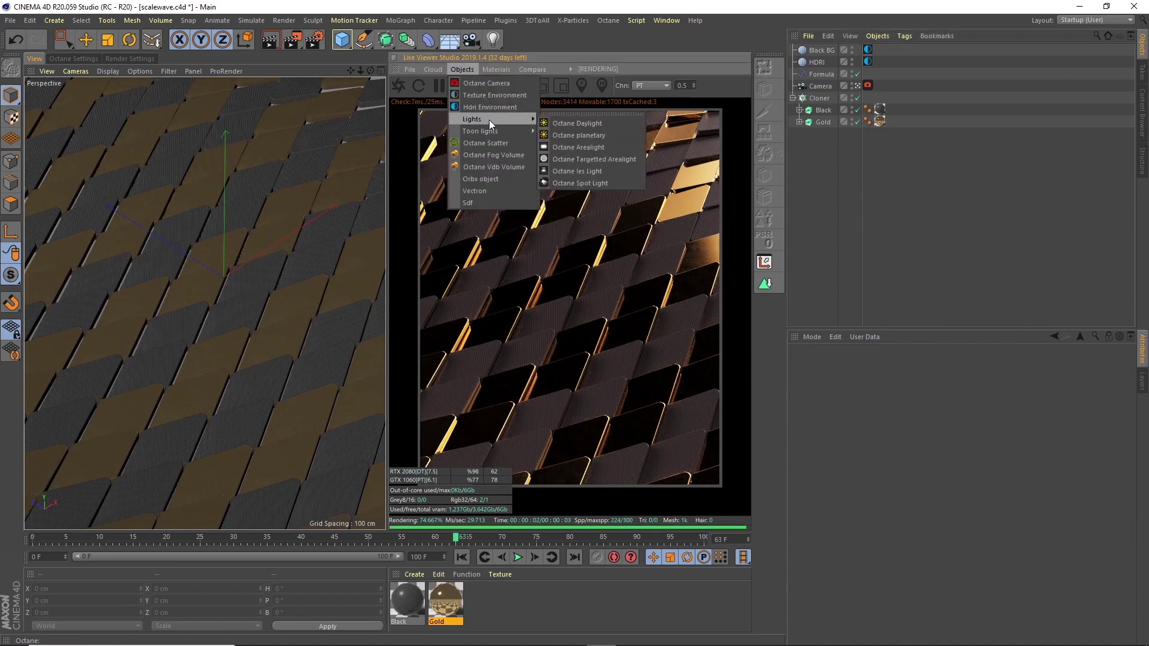
left_click(595, 159)
left_click(891, 50)
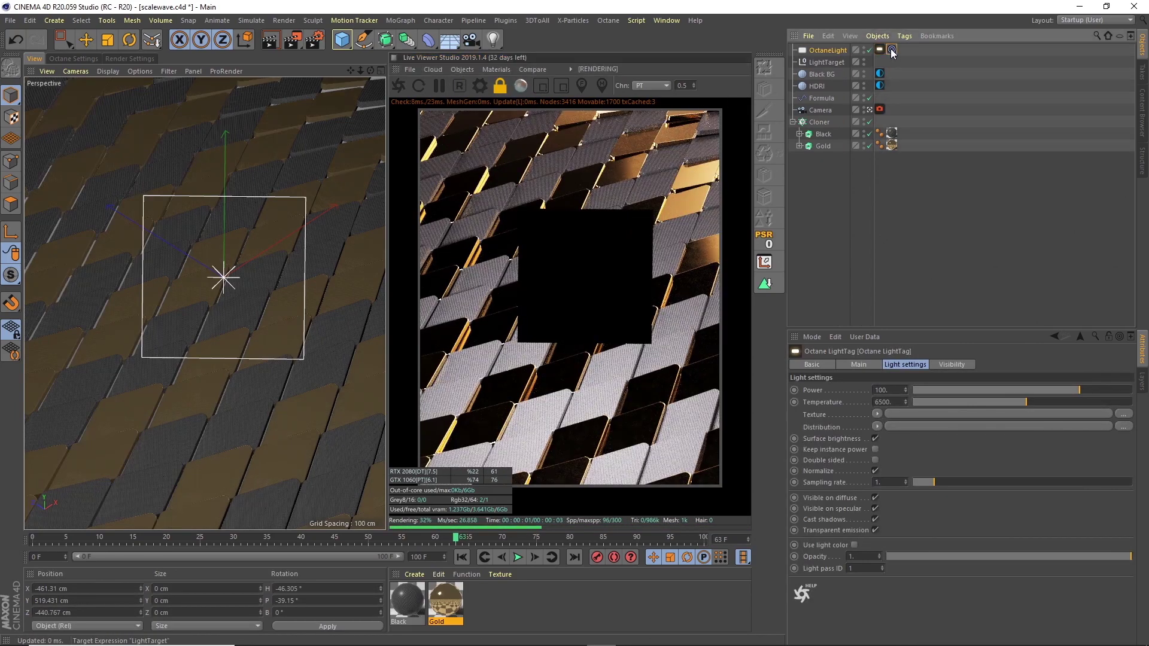
left_click(824, 62)
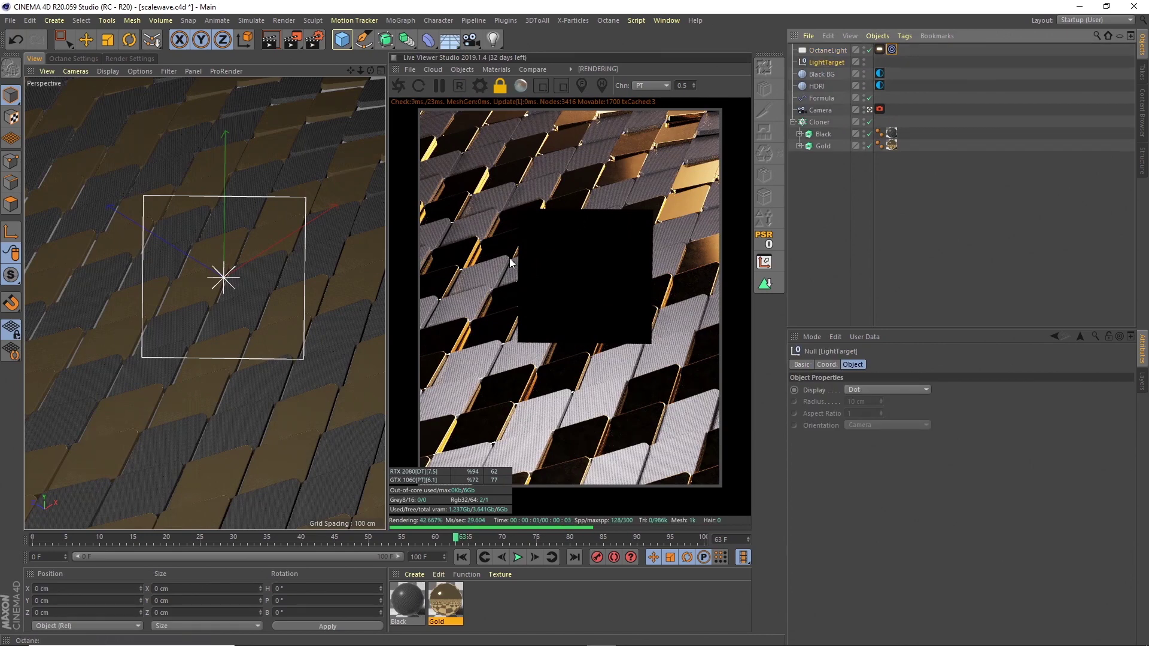
left_click(835, 51)
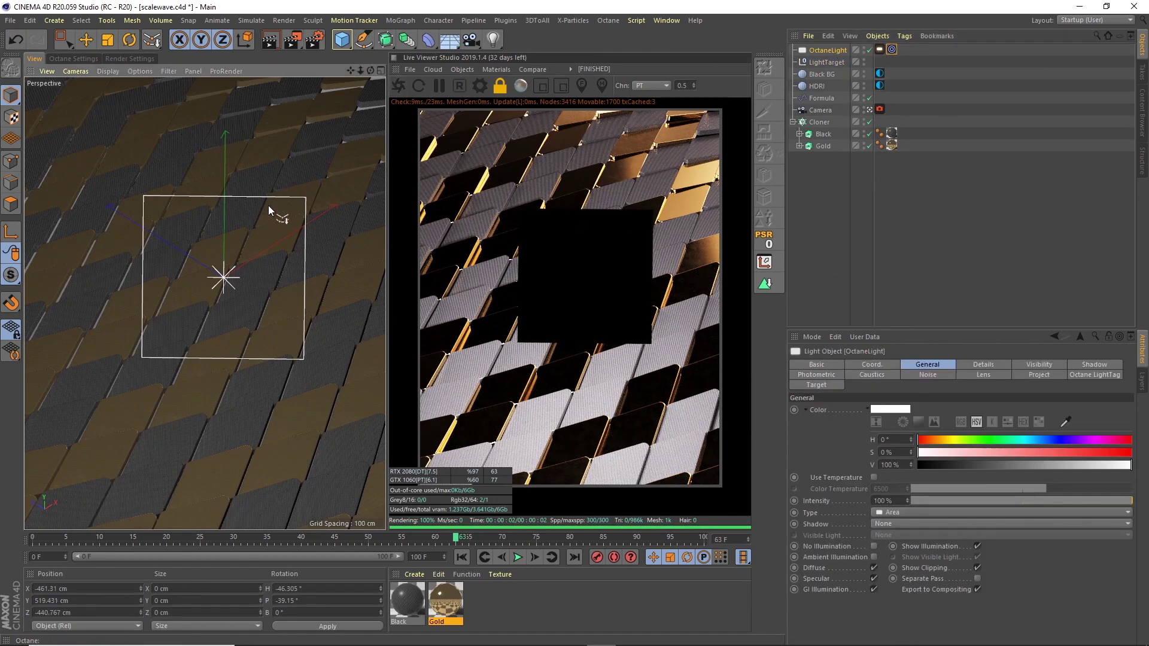
Move the area light into position over the tiles using the four-view layout, checking frame 47
key("e")
left_click_drag(336, 276, 341, 172)
left_click_drag(129, 232, 6, 192)
left_click(381, 71)
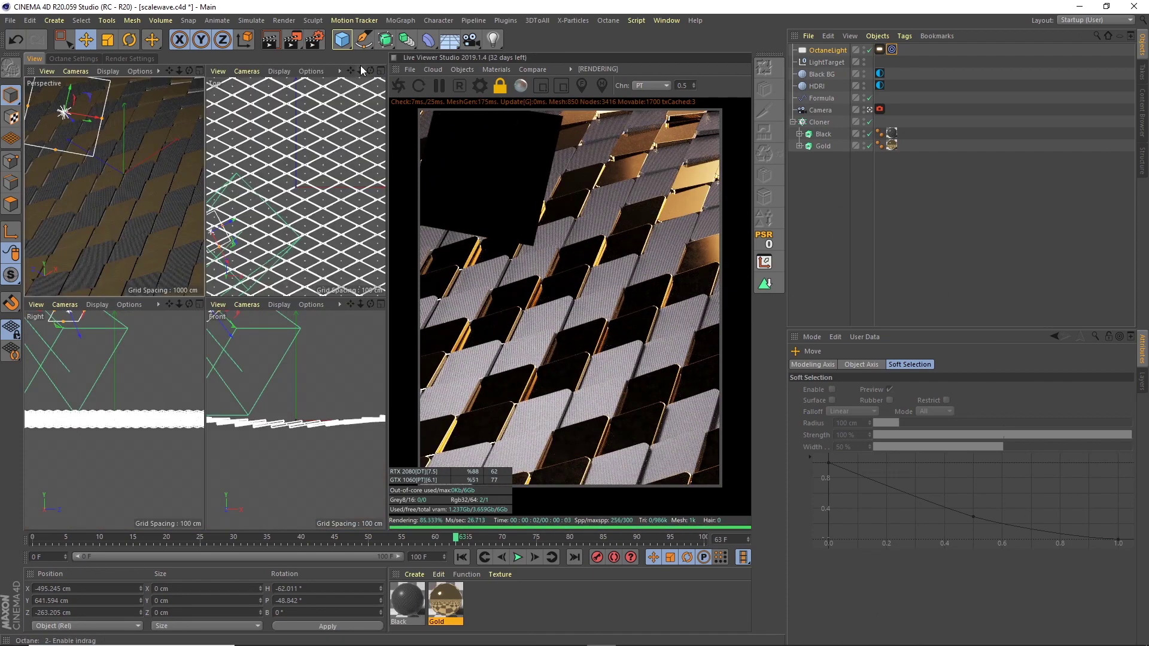
left_click_drag(361, 71, 317, 117)
left_click_drag(325, 259, 322, 446)
left_click_drag(359, 368, 304, 385)
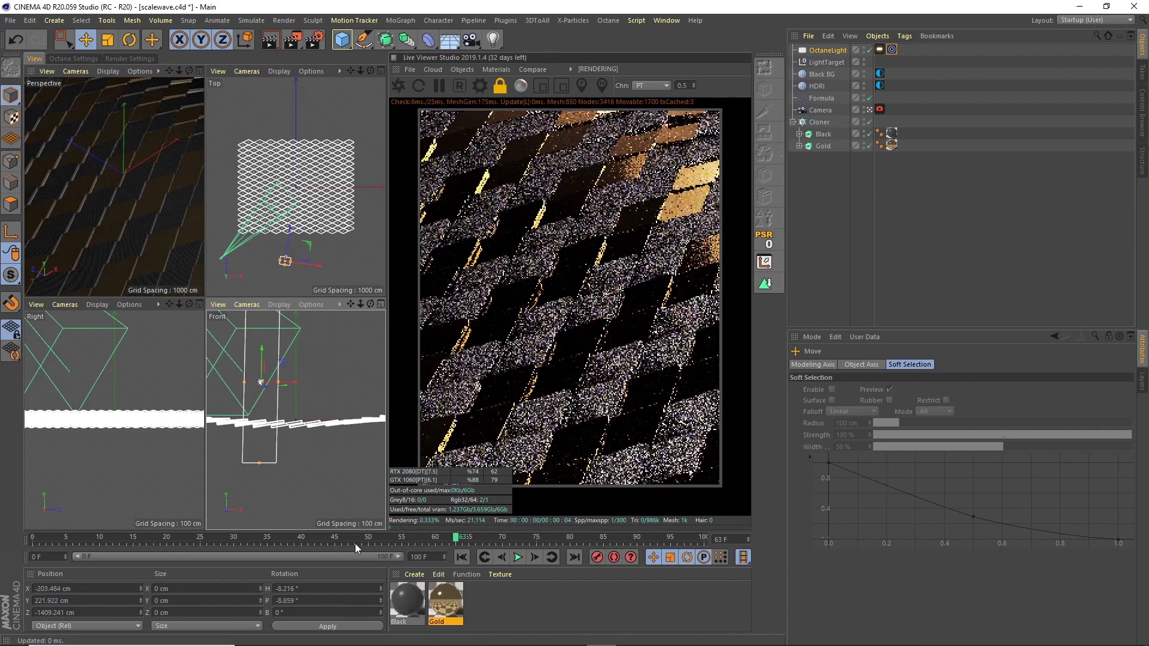
left_click_drag(393, 537, 349, 538)
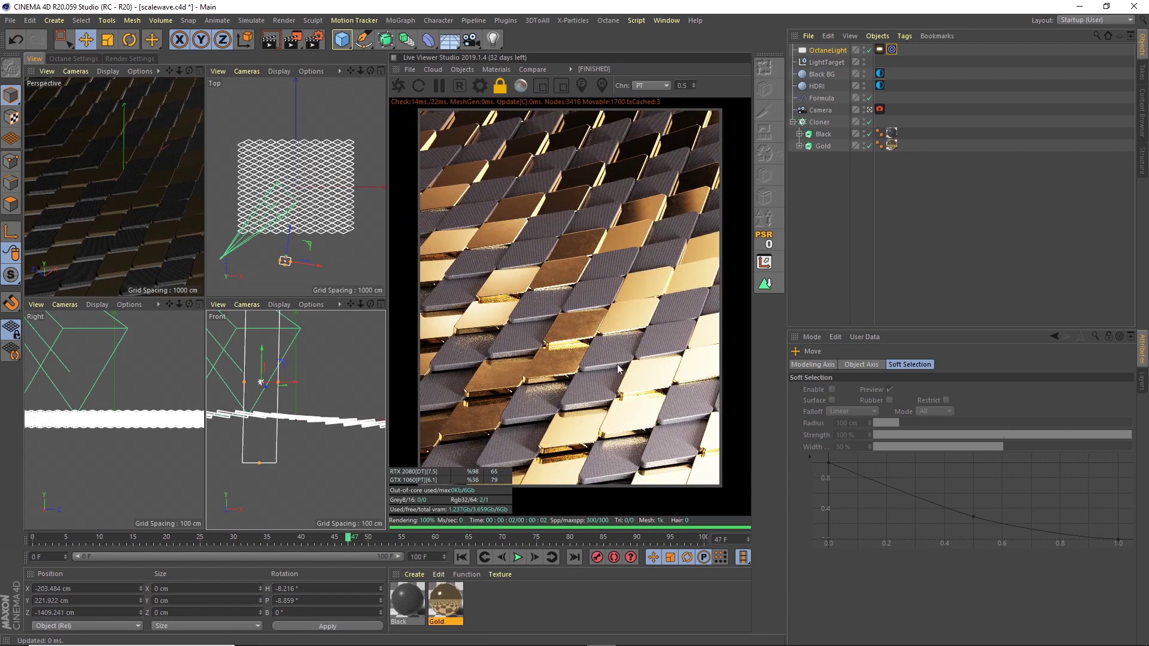
left_click_drag(340, 252, 335, 254)
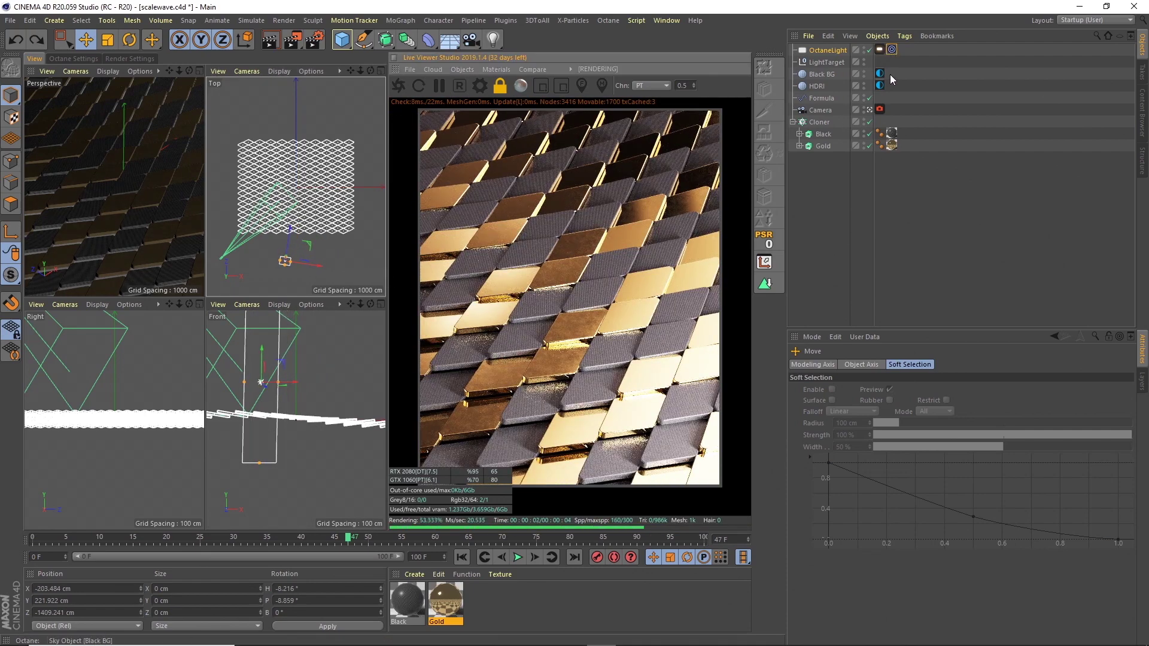
Raise the OctaneLight's Power to about 6.56
left_click(884, 52)
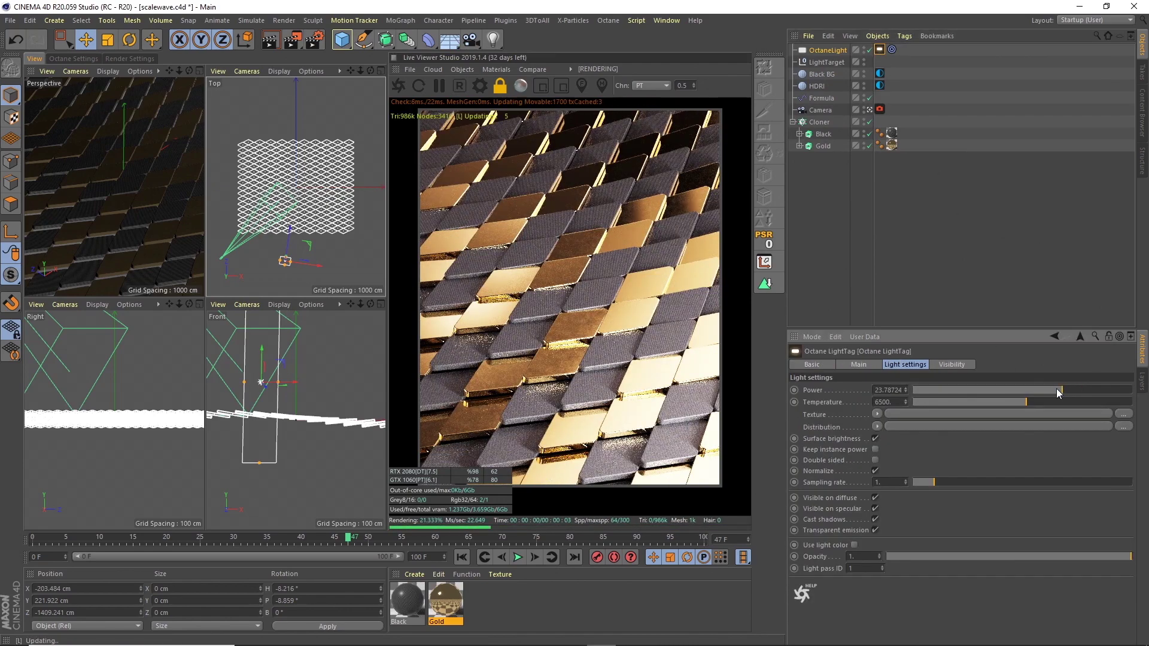
left_click_drag(1056, 390, 1043, 387)
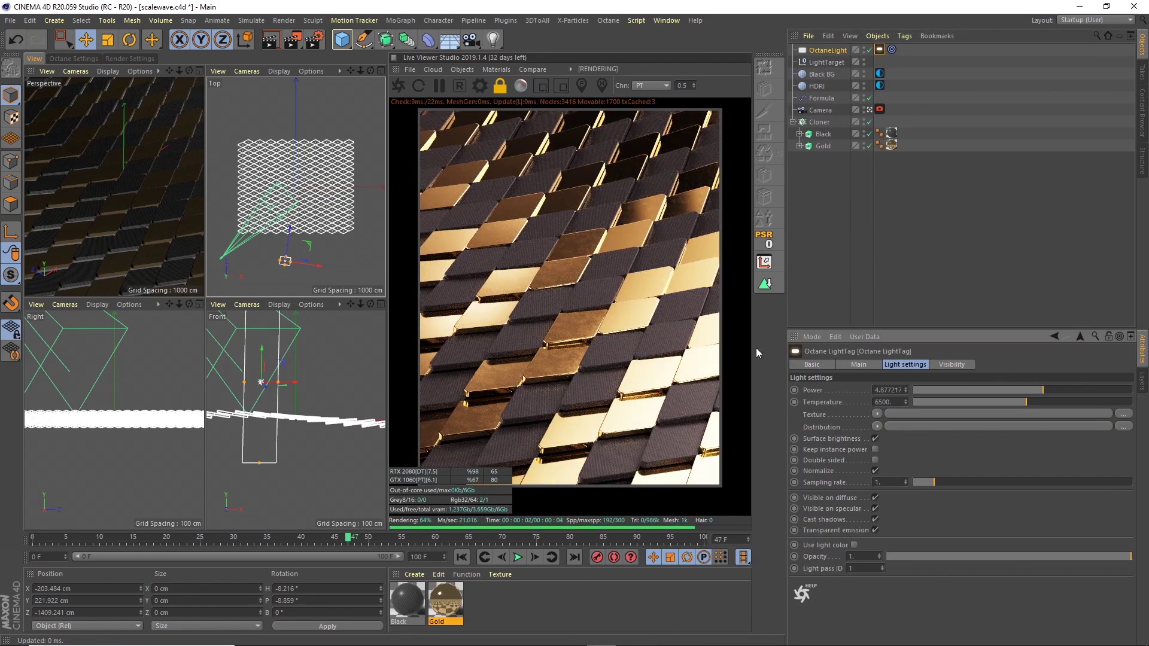
left_click_drag(1044, 388, 1045, 389)
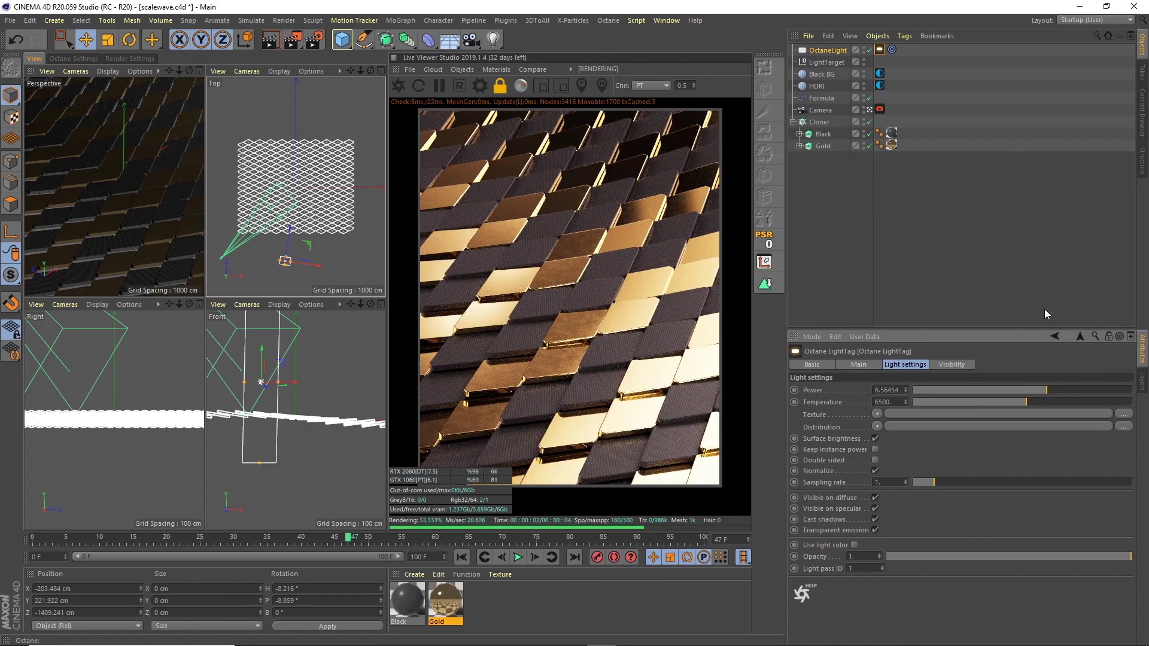
Enable the Octane camera's post processing with bloom power about 27
left_click(880, 110)
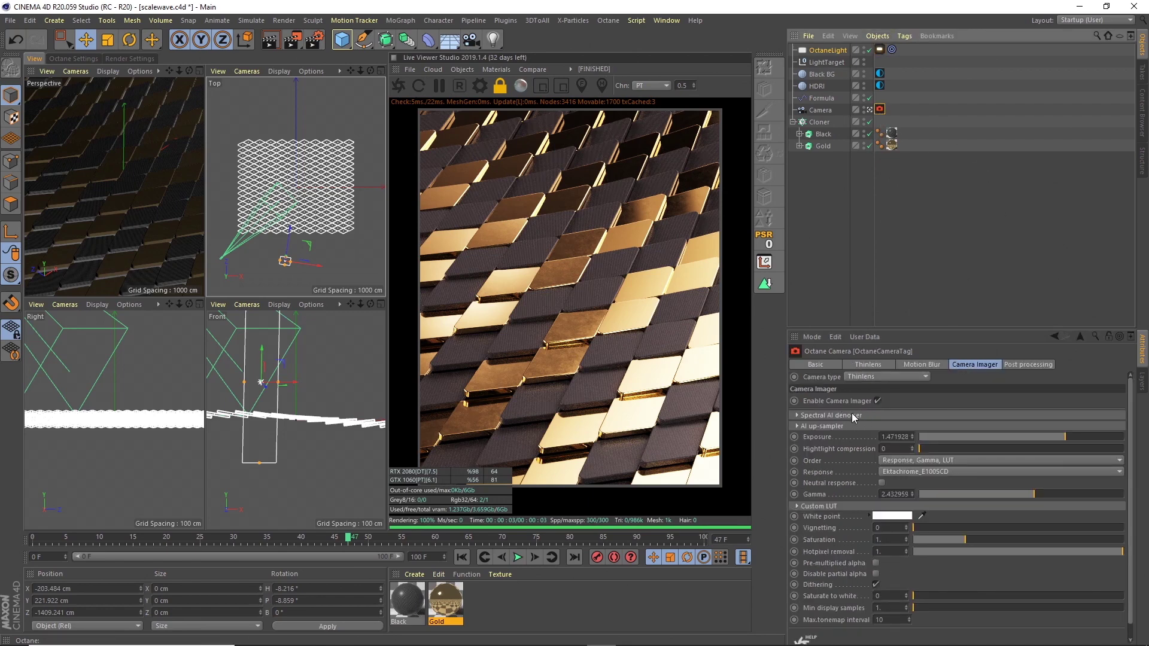
left_click(1028, 365)
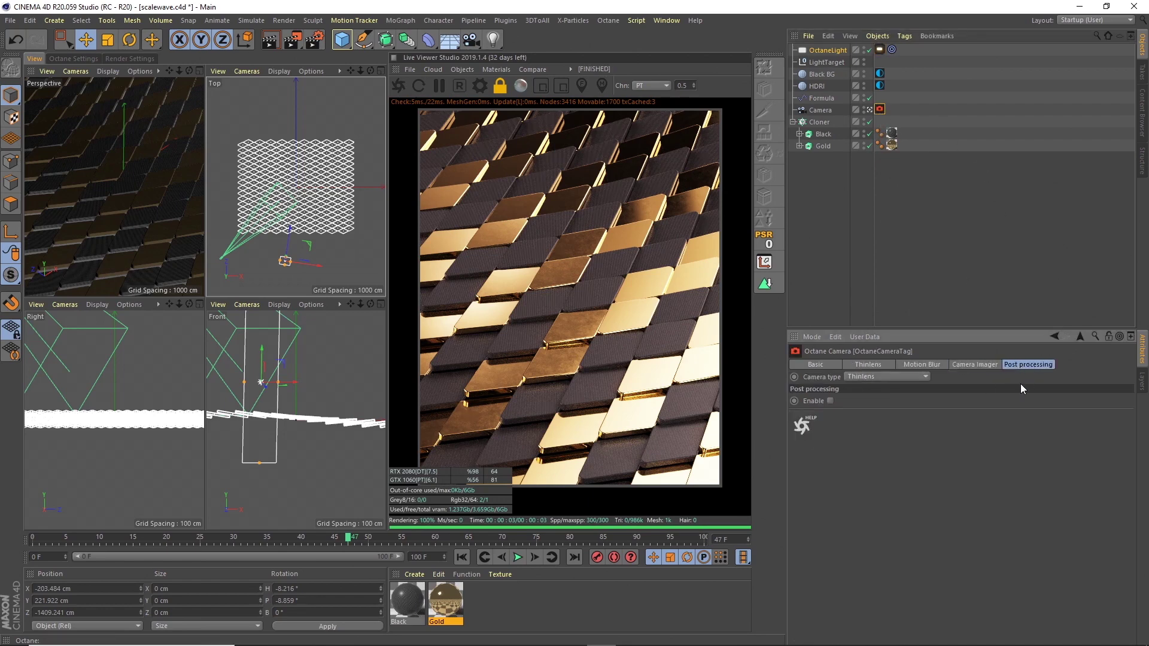
left_click(830, 401)
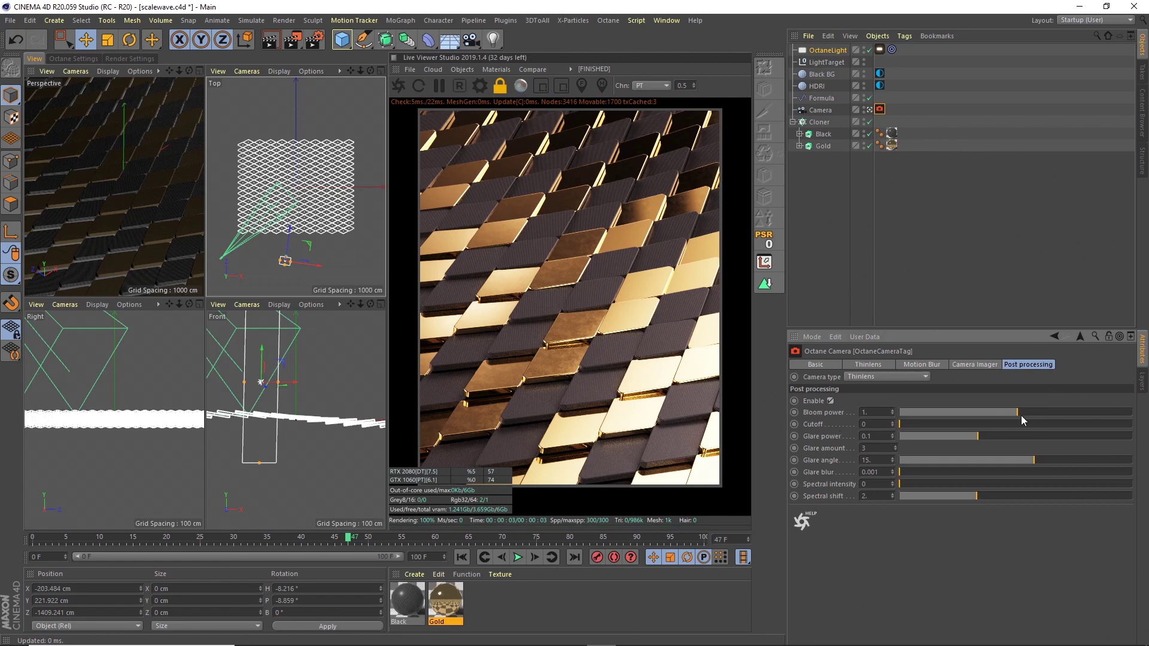
left_click_drag(1018, 414, 1068, 407)
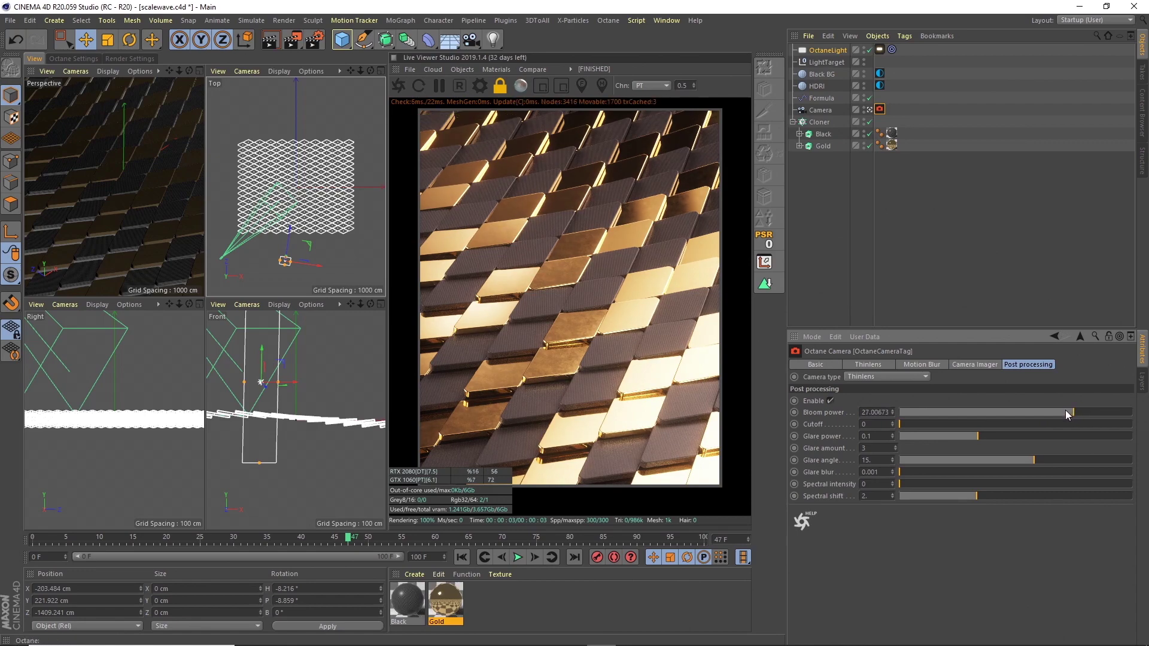
Preview frame 82 in the Live Viewer at scale 1
left_click_drag(362, 541, 584, 513)
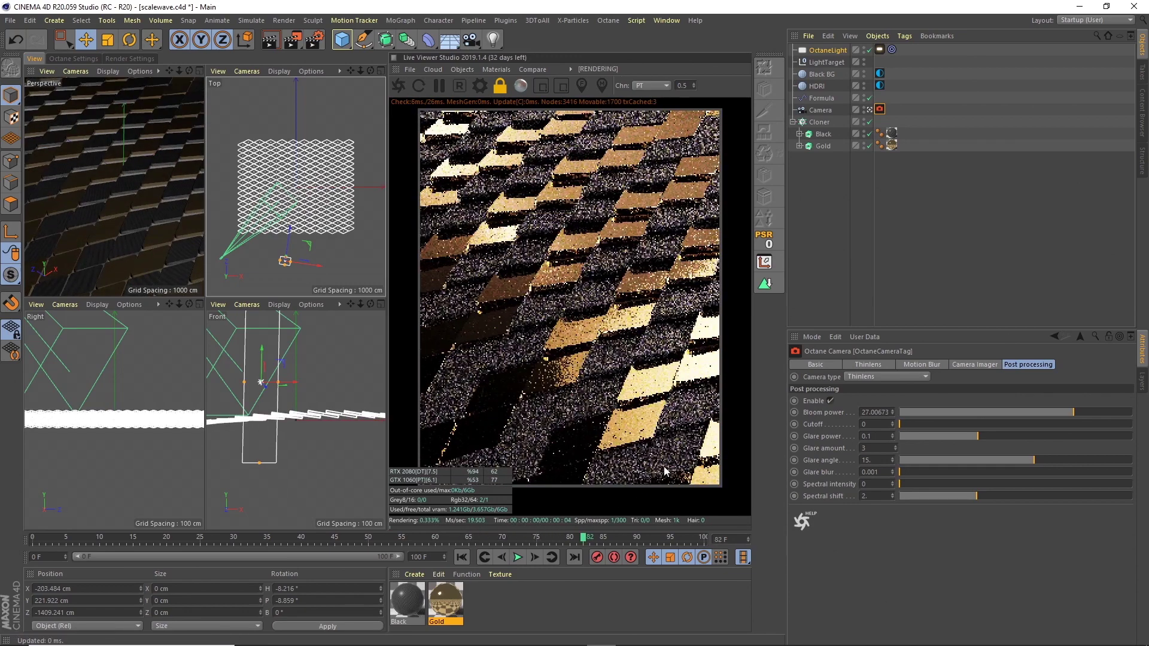
left_click(686, 85)
type("1")
key("Return")
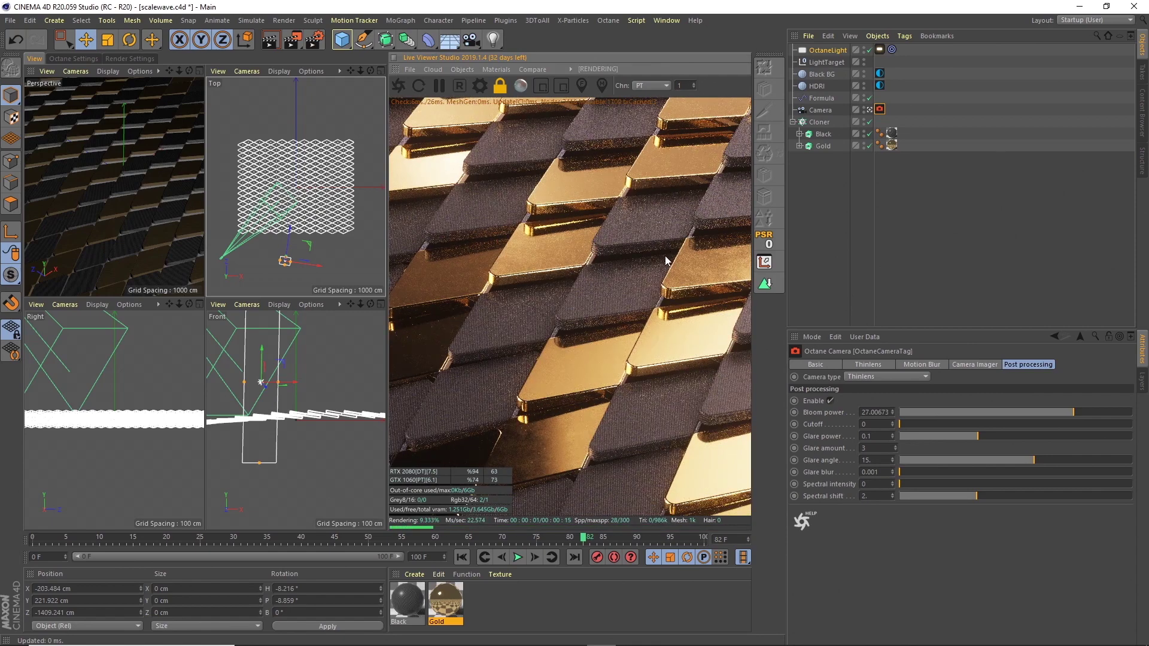
middle_click_drag(679, 313, 629, 420)
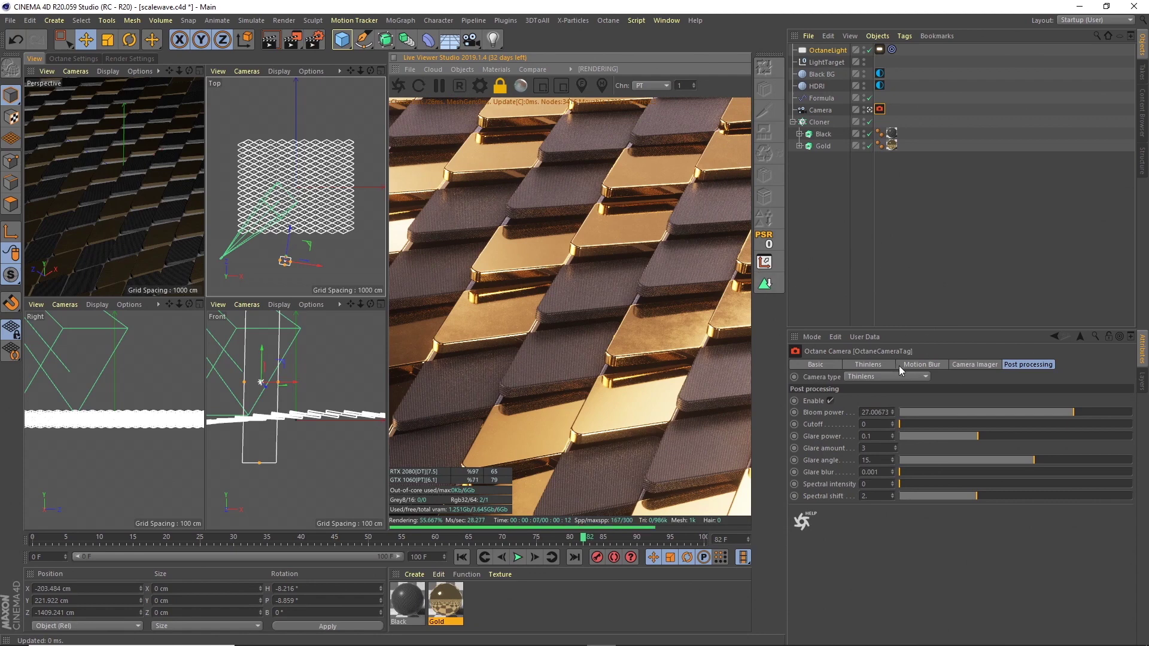
In Thinlens depth of field, turn off Auto focus and set Aperture to 30 cm
left_click(877, 365)
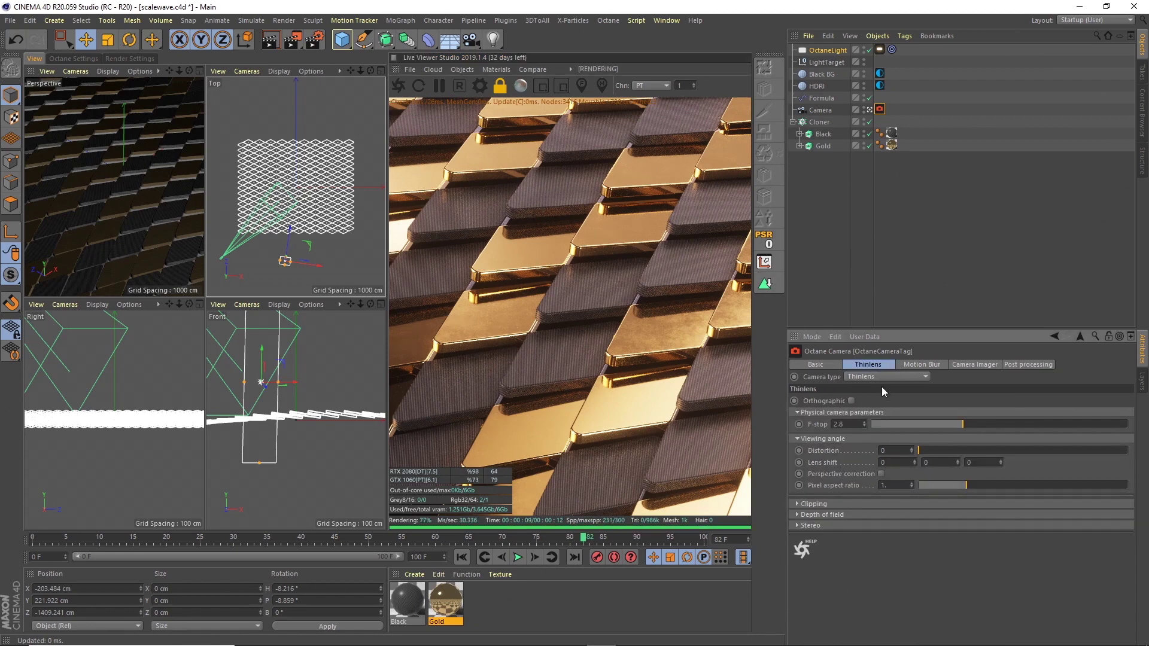
left_click(828, 515)
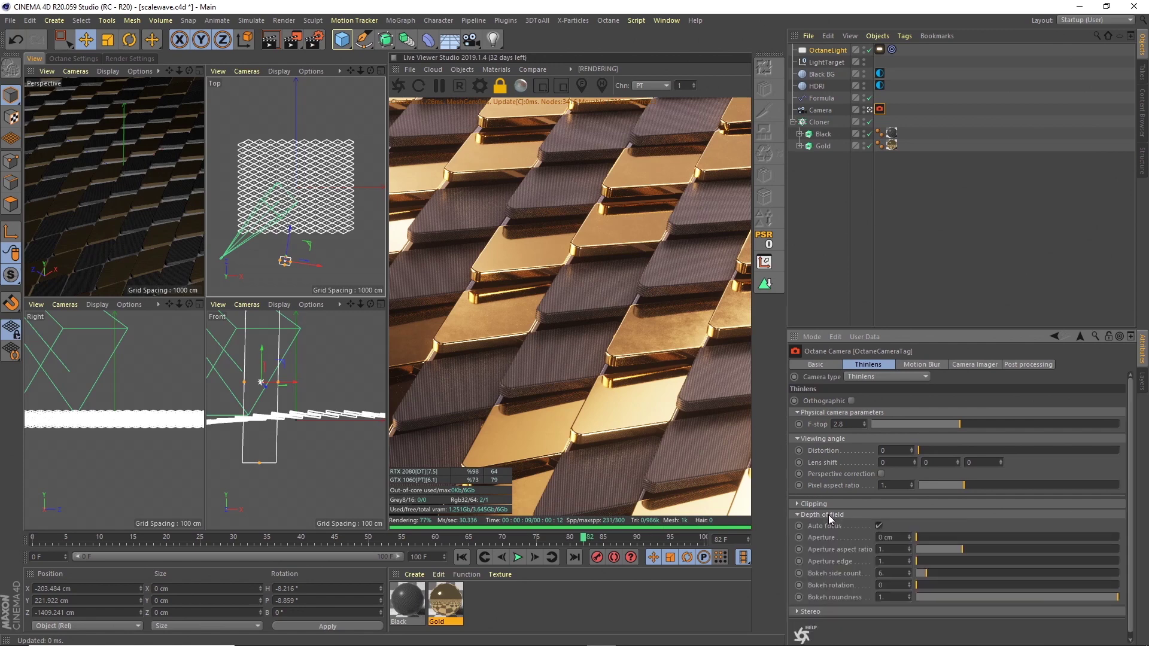
left_click(879, 525)
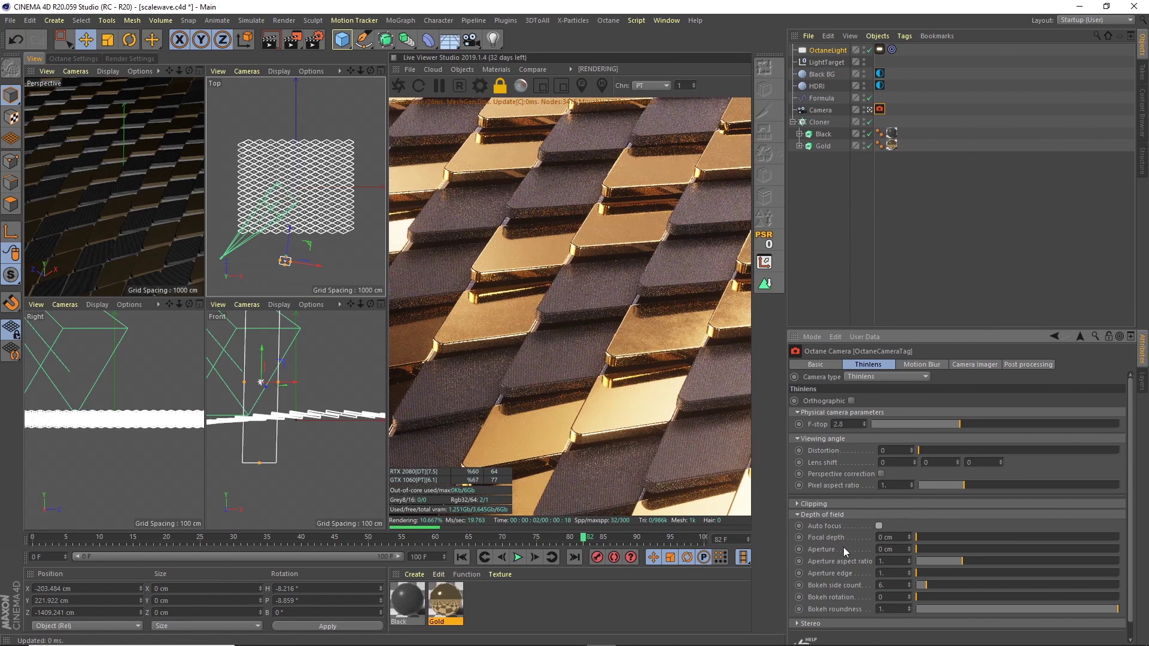
left_click(893, 545)
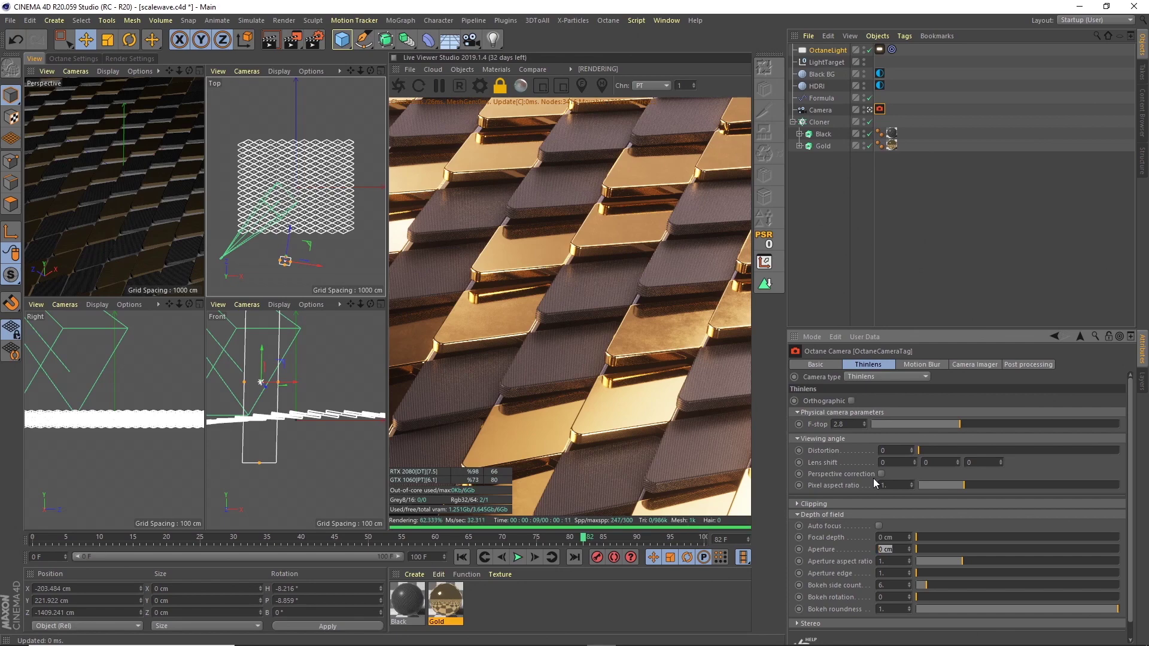
type("30")
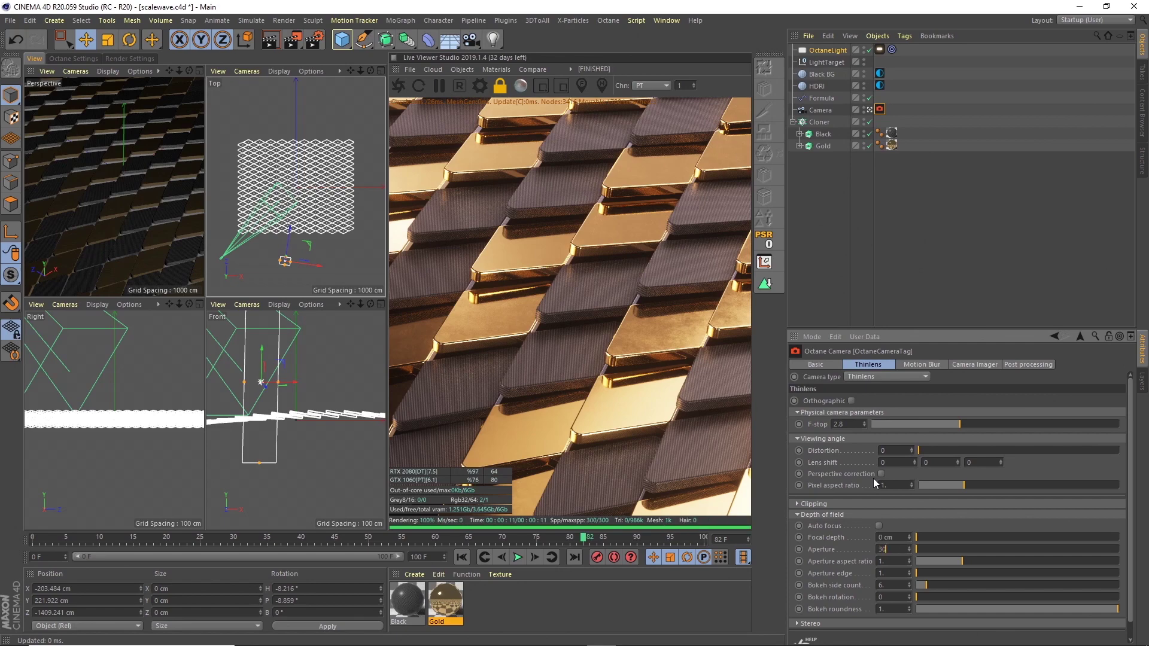
key("Return")
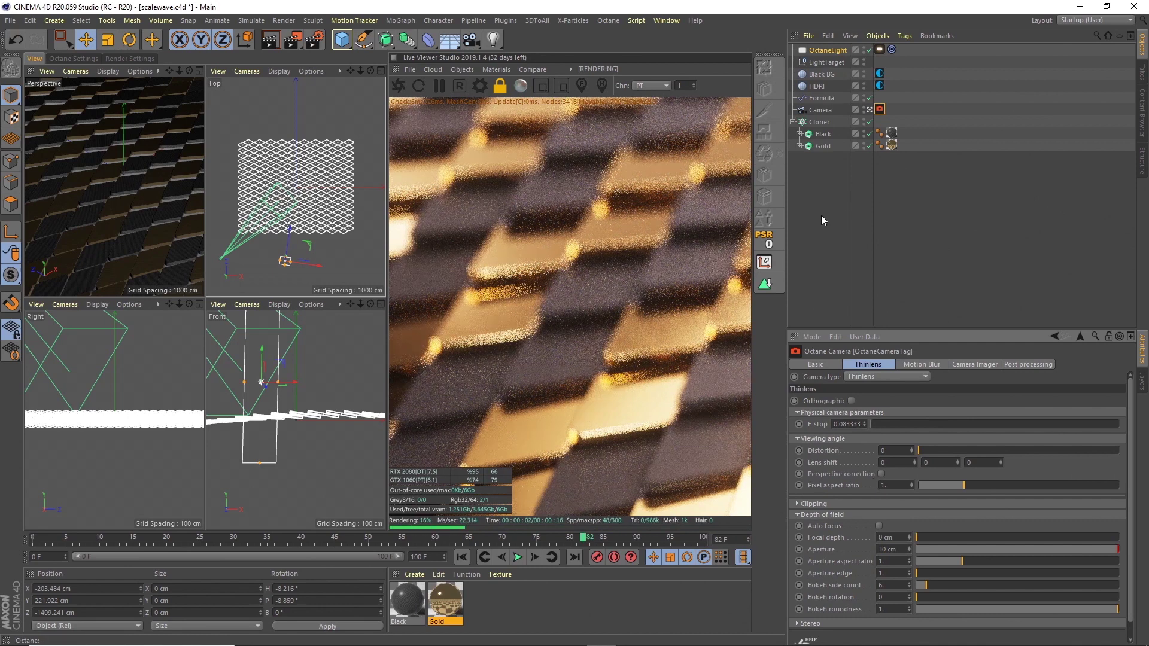
Pick focus on the tiles and set the Live Viewer scale to 0.5
left_click(581, 85)
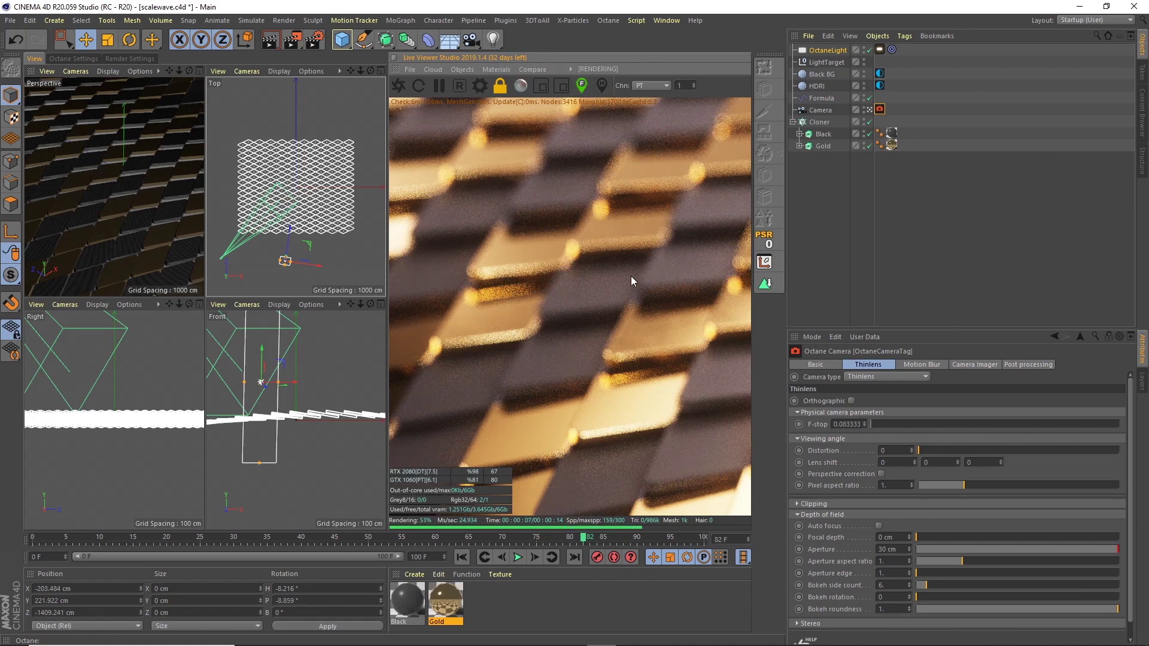
left_click(580, 243)
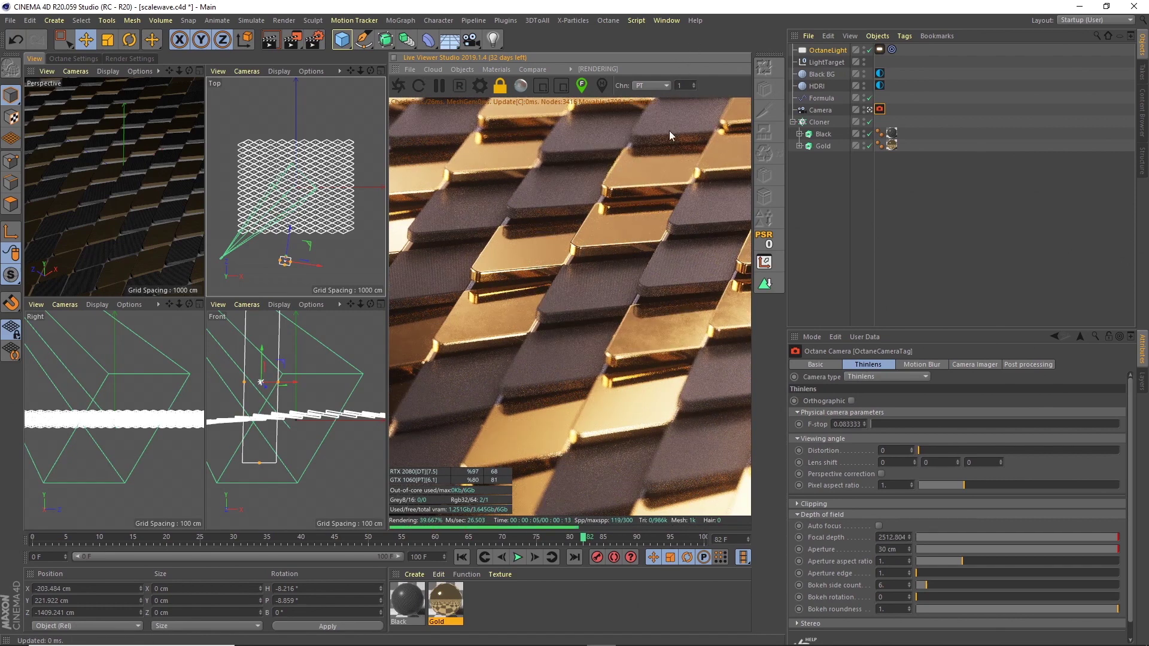
left_click(680, 86)
type("0.5")
key("Return")
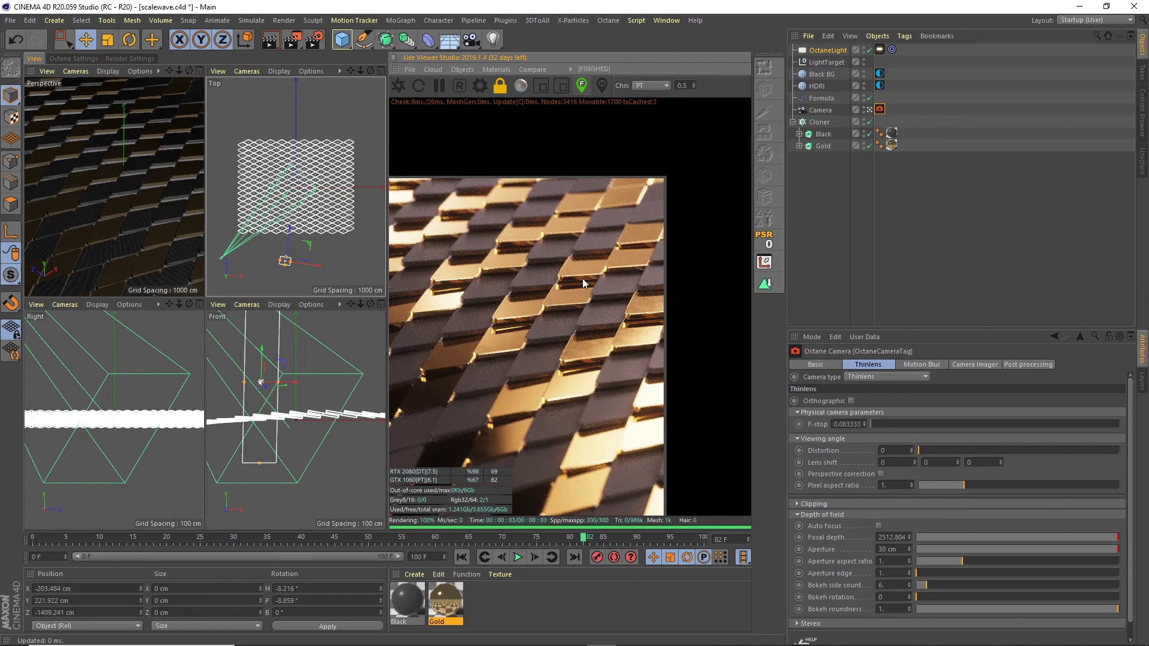
Refine the focus point on the mid-frame tiles, reaching a focal depth of about 2414.9
left_click(555, 330)
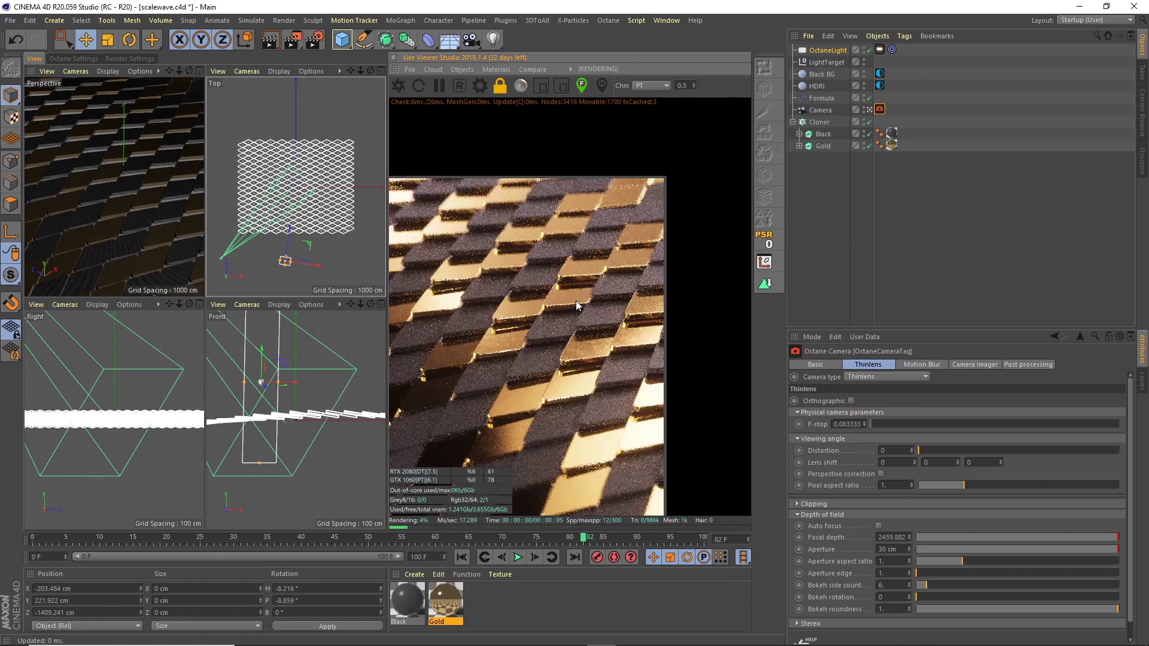
left_click(578, 299)
left_click(541, 356)
left_click(484, 353)
left_click(483, 351)
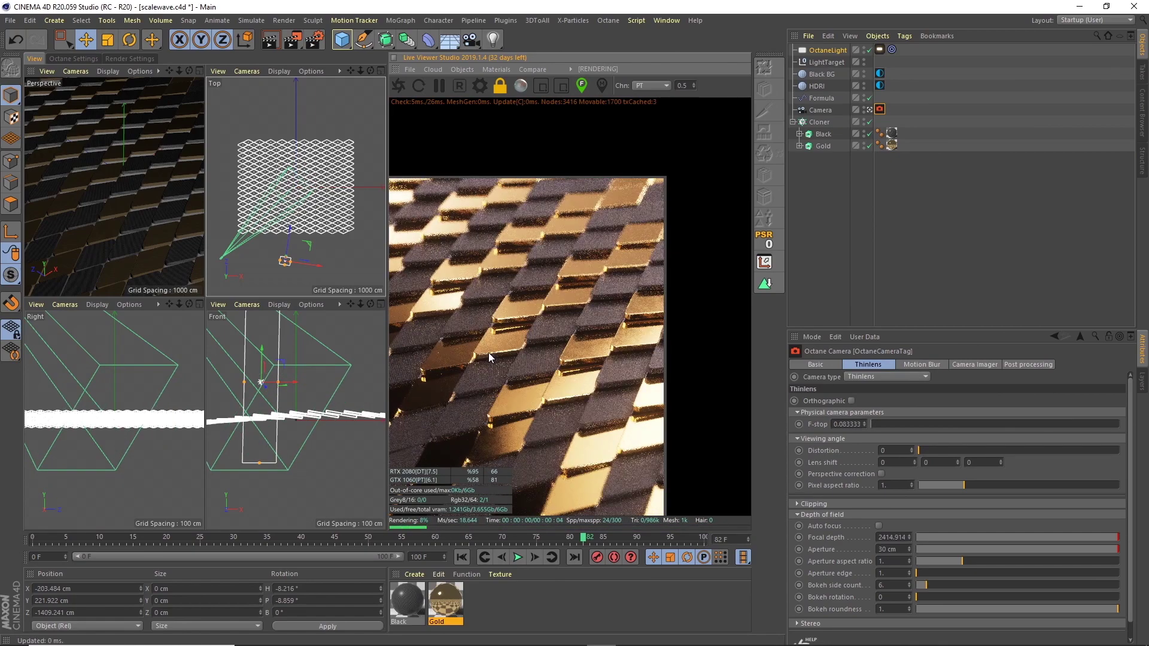
left_click(580, 86)
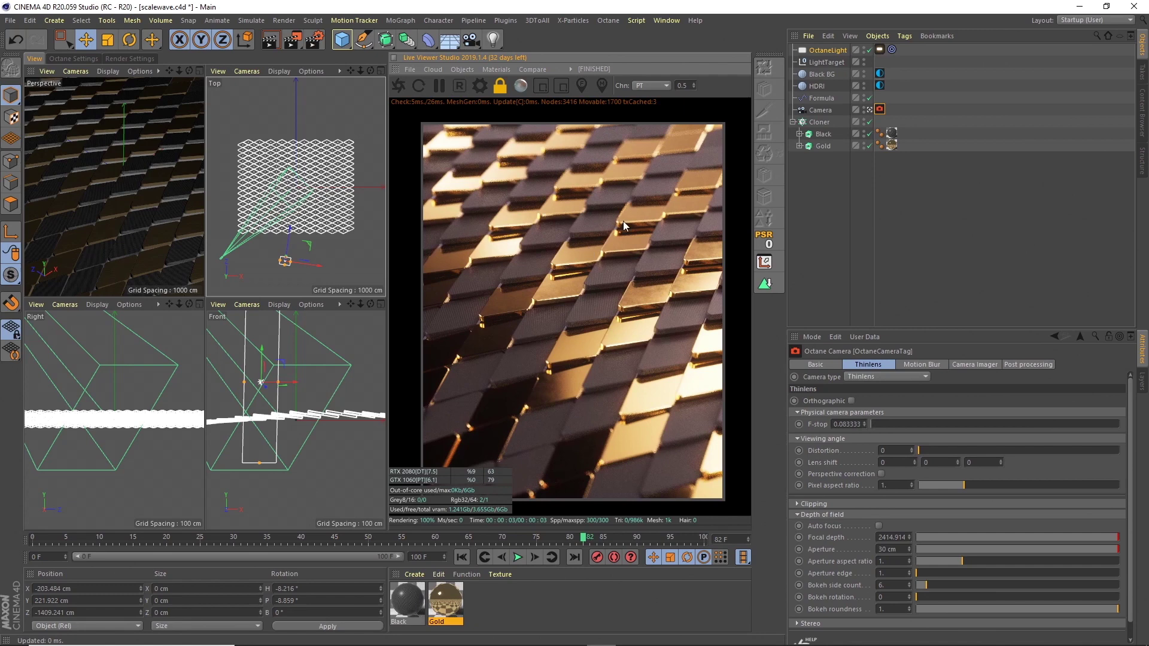
Try a 100 cm aperture, then restore it to 30 cm
double_click(897, 550)
type("100")
key("Return")
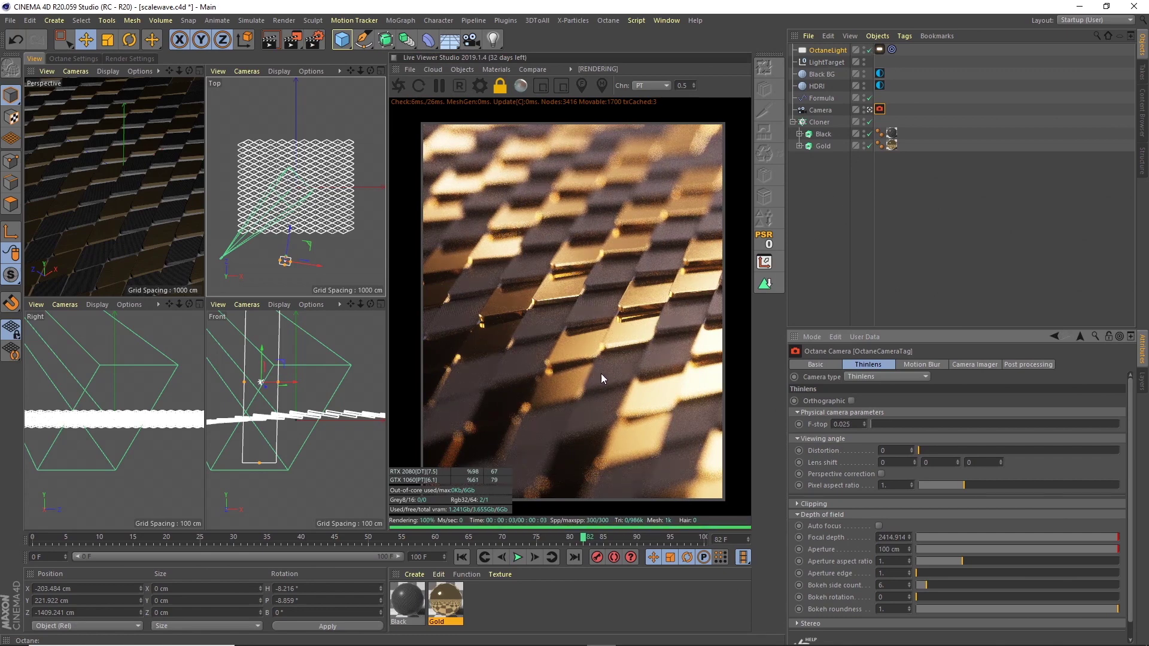
left_click(889, 550)
type("30")
key("Return")
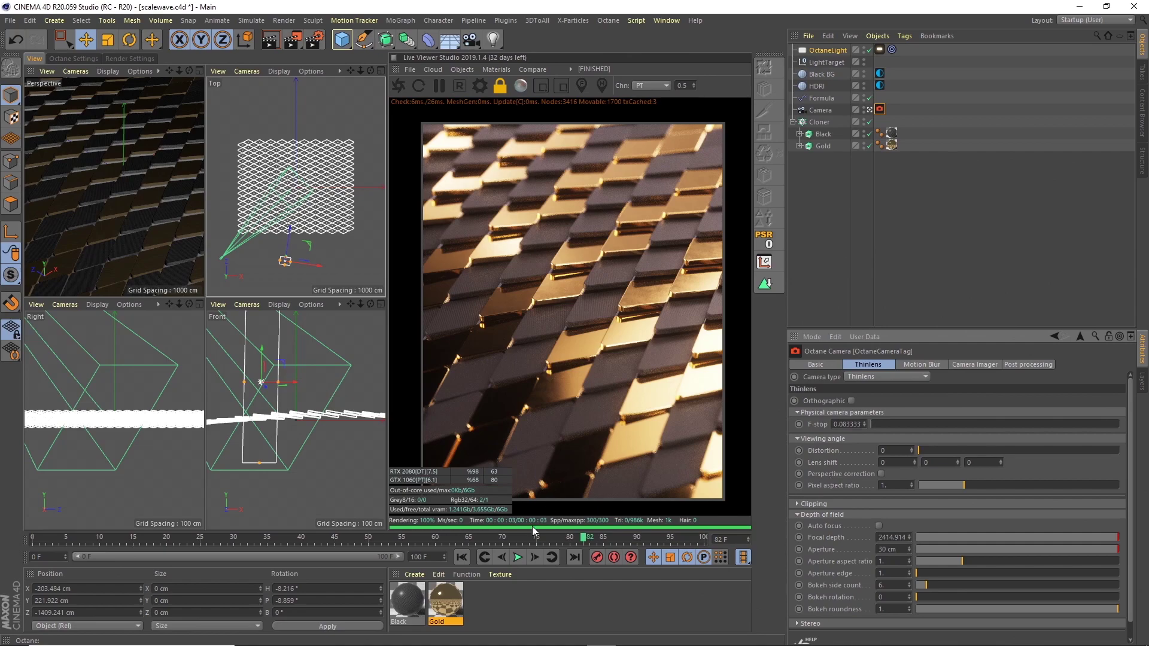
Play the animation to frame 91 and bring up the Render Settings Save page
left_click(518, 557)
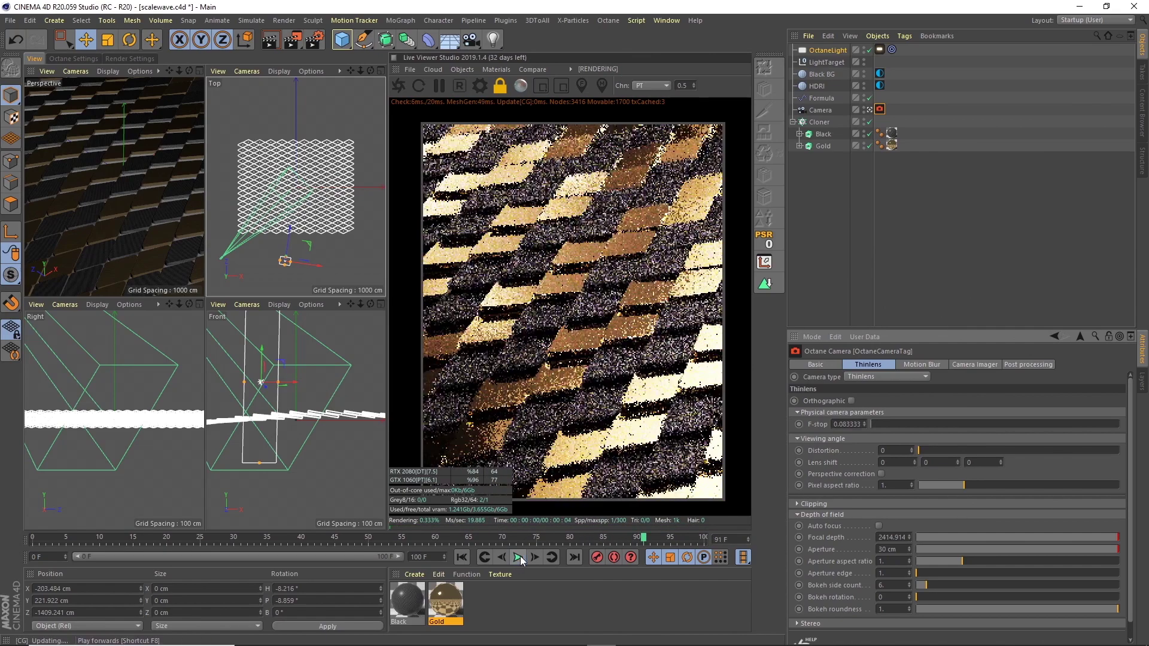
left_click(321, 41)
left_click(57, 108)
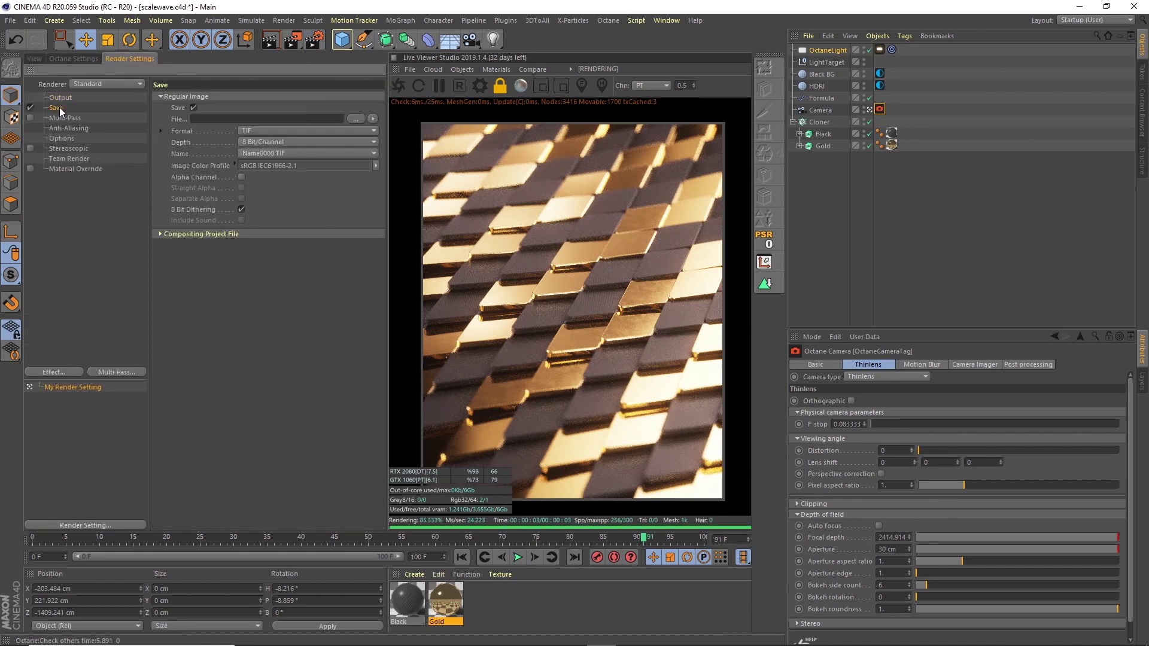